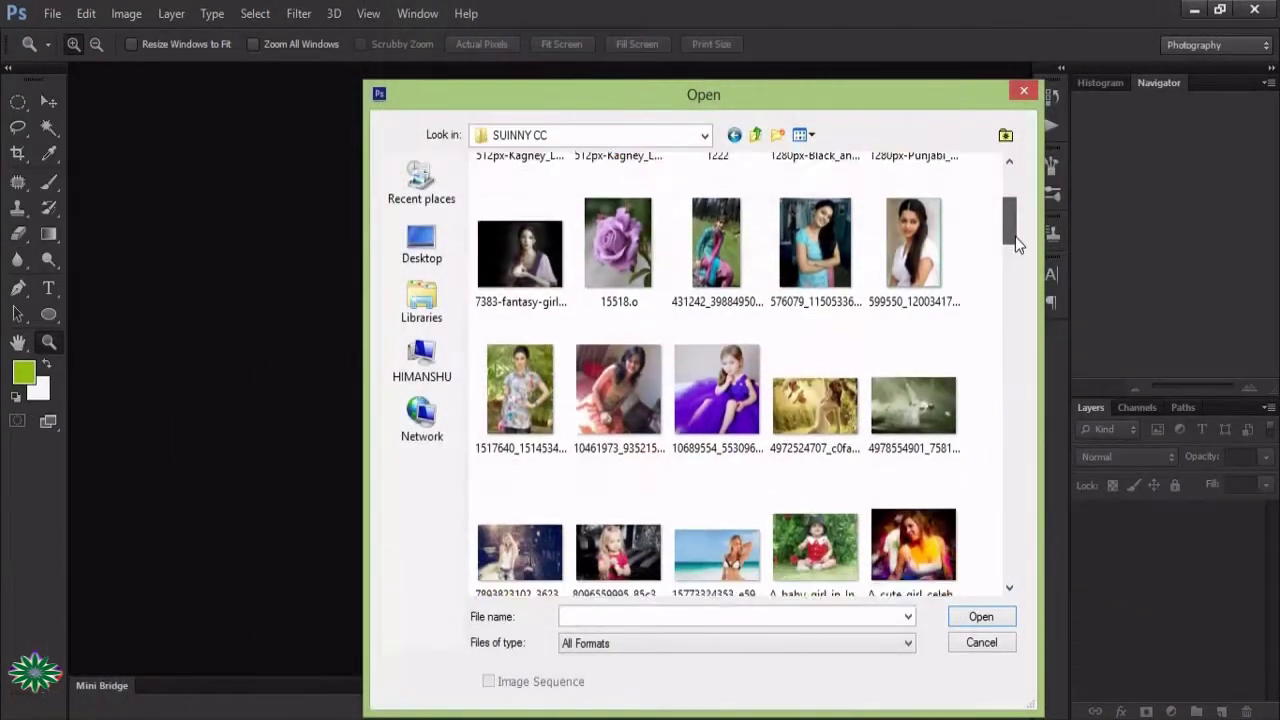
- Open the woman-and-birds painting and both butterfly screenshots from New folder (8)
{"action": "double_click", "coordinate": [912, 298]}
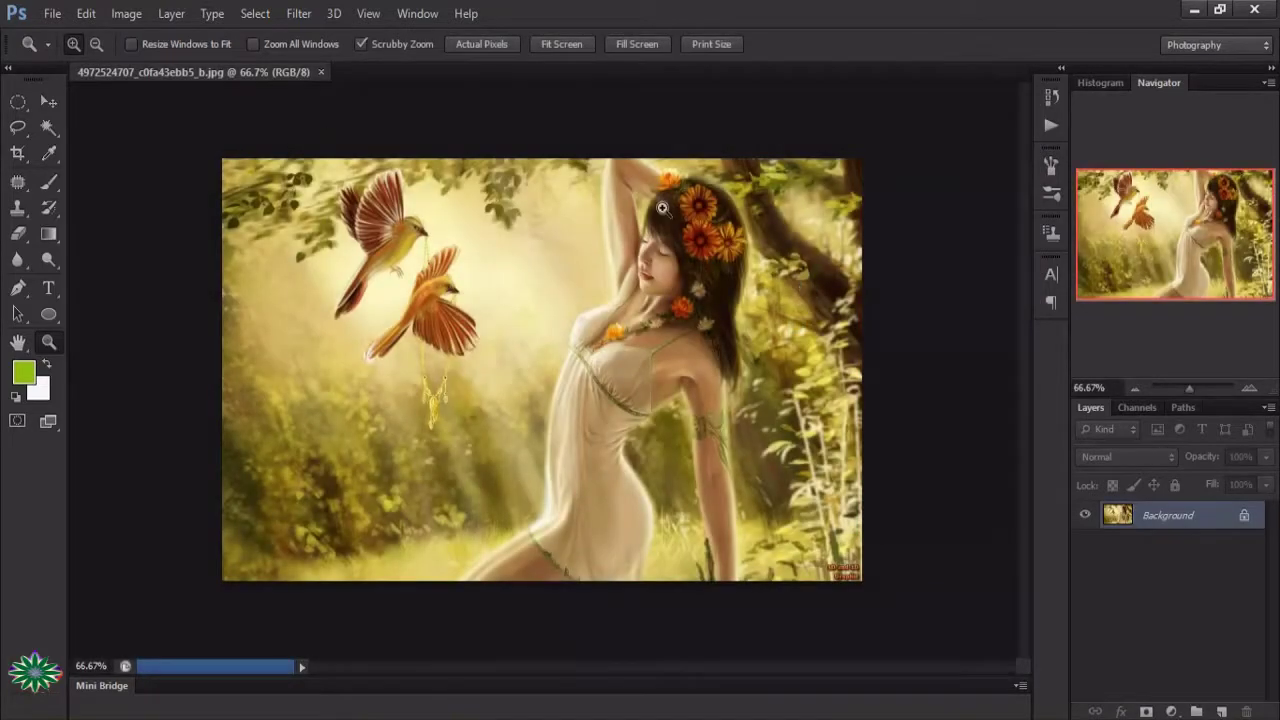
{"action": "left_click", "coordinate": [52, 13]}
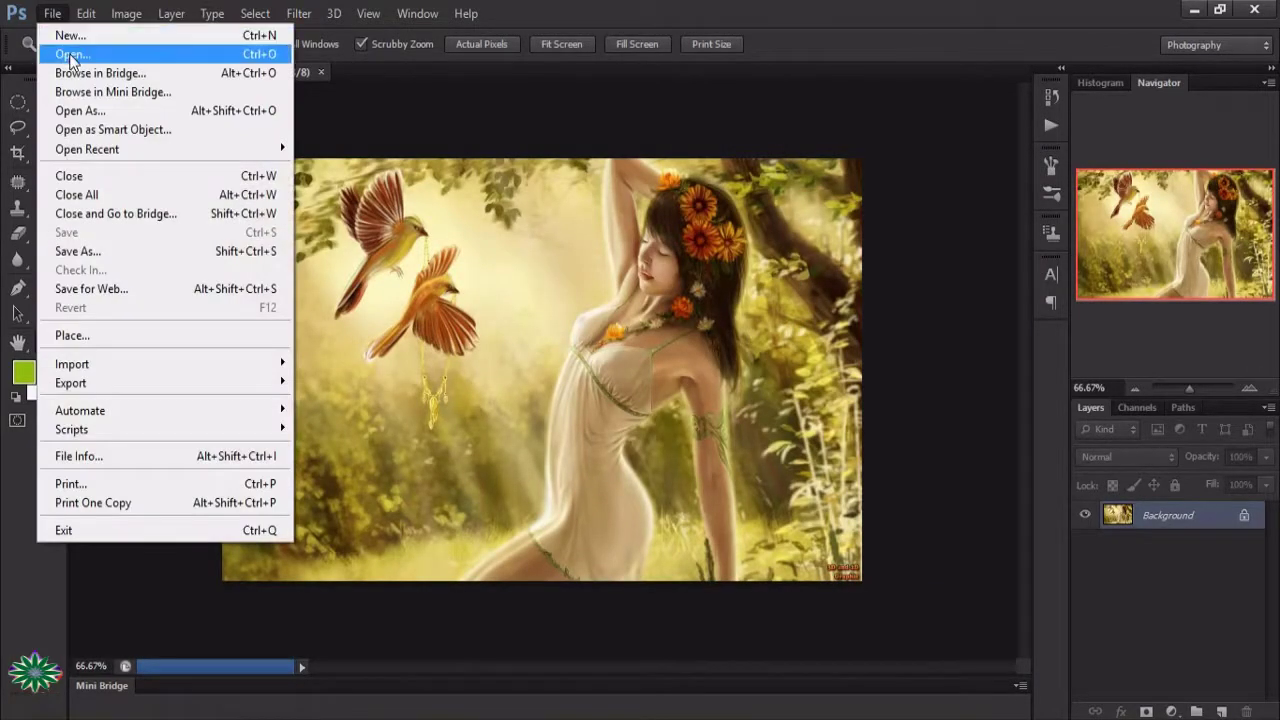
{"action": "left_click", "coordinate": [70, 55]}
{"action": "double_click", "coordinate": [787, 430]}
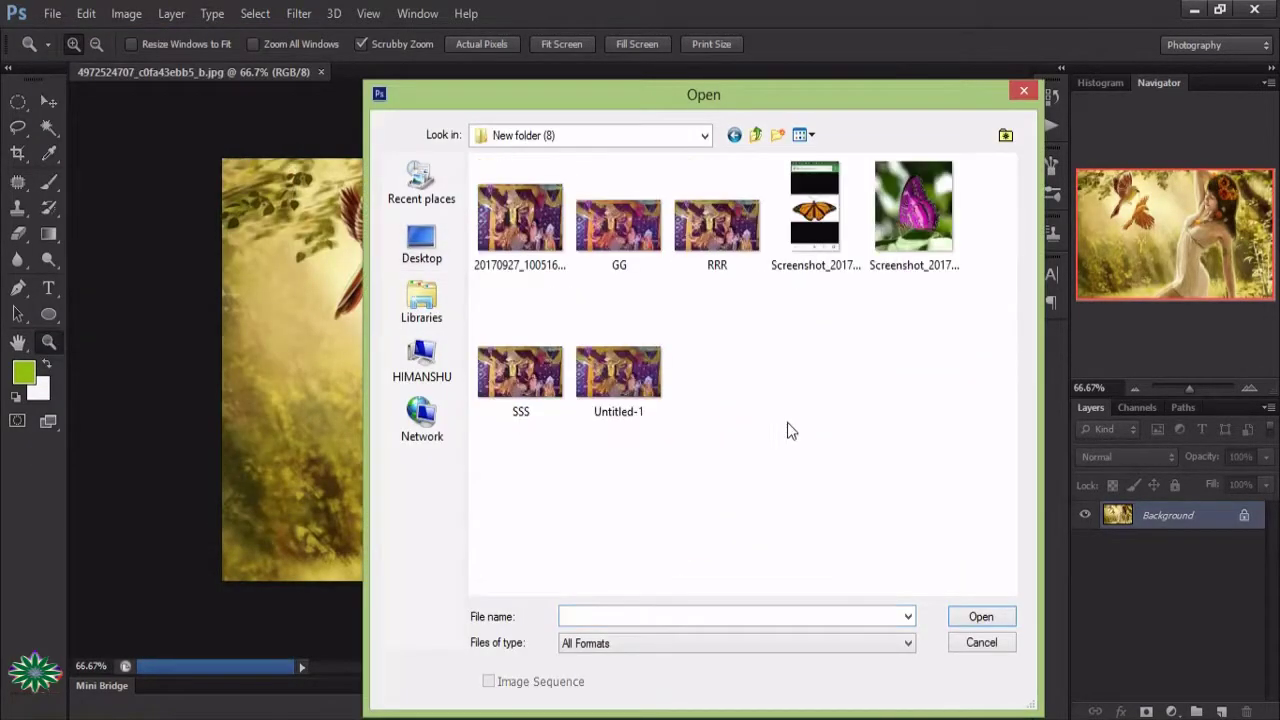
{"action": "left_click_drag", "start_coordinate": [812, 333], "coordinate": [924, 236]}
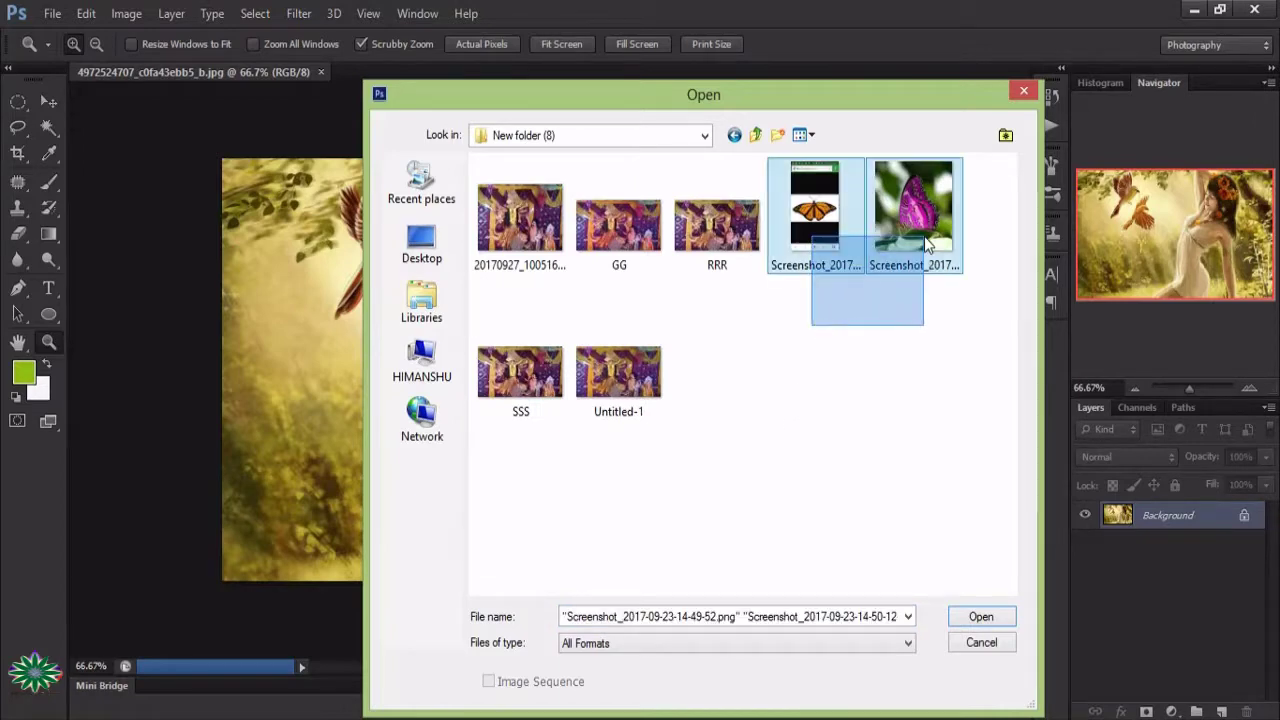
{"action": "left_click", "coordinate": [970, 620]}
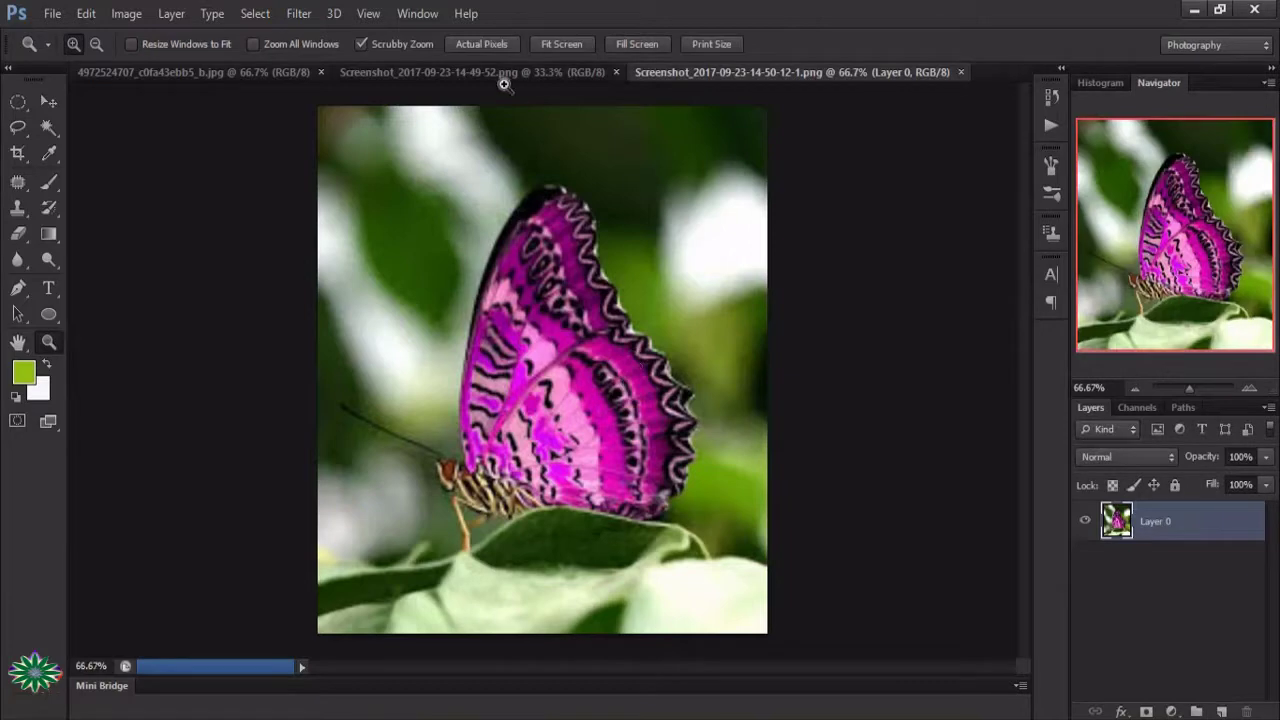
- Flip through the document tabs to review the three open images
{"action": "left_click", "coordinate": [498, 72]}
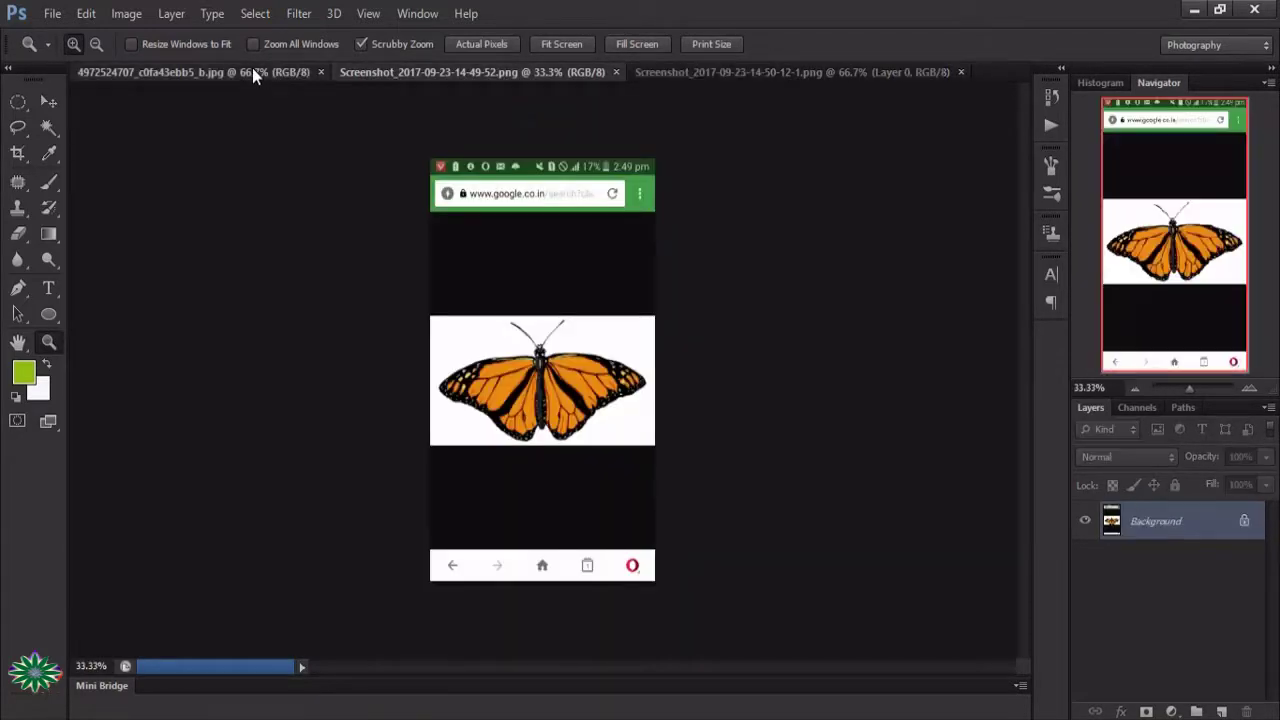
{"action": "left_click", "coordinate": [252, 70]}
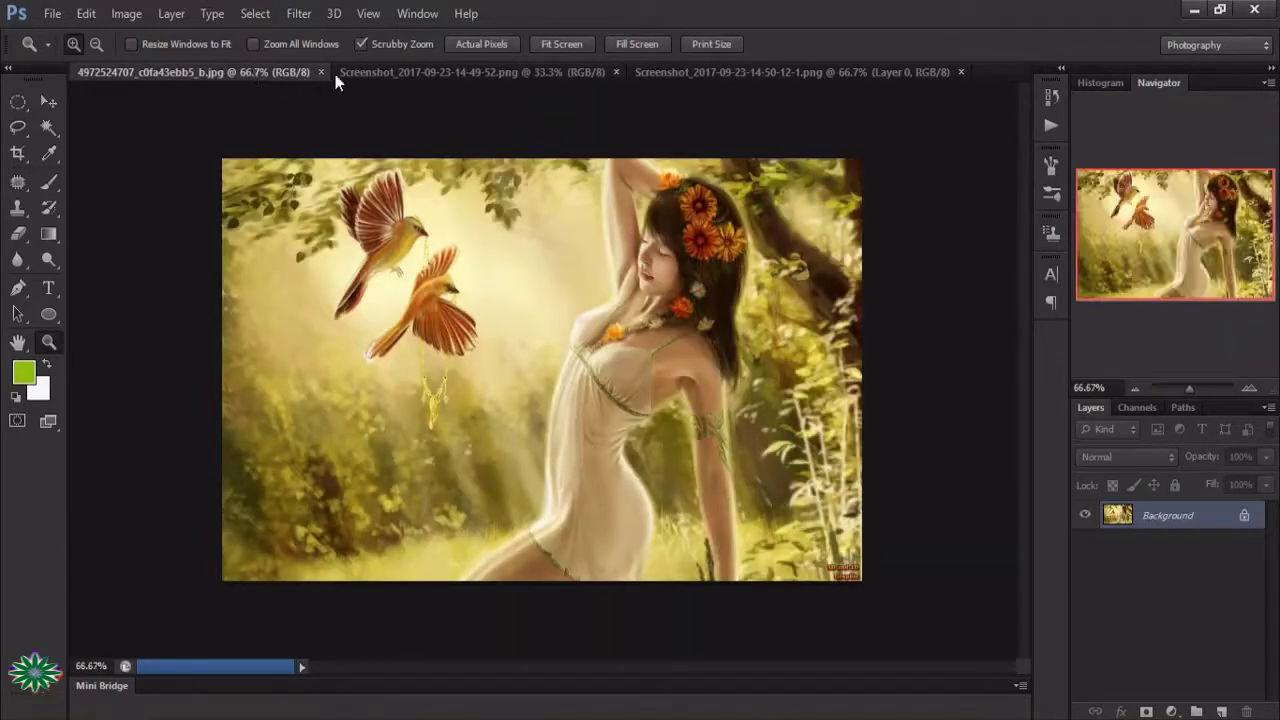
{"action": "left_click", "coordinate": [423, 70]}
{"action": "left_click", "coordinate": [670, 74]}
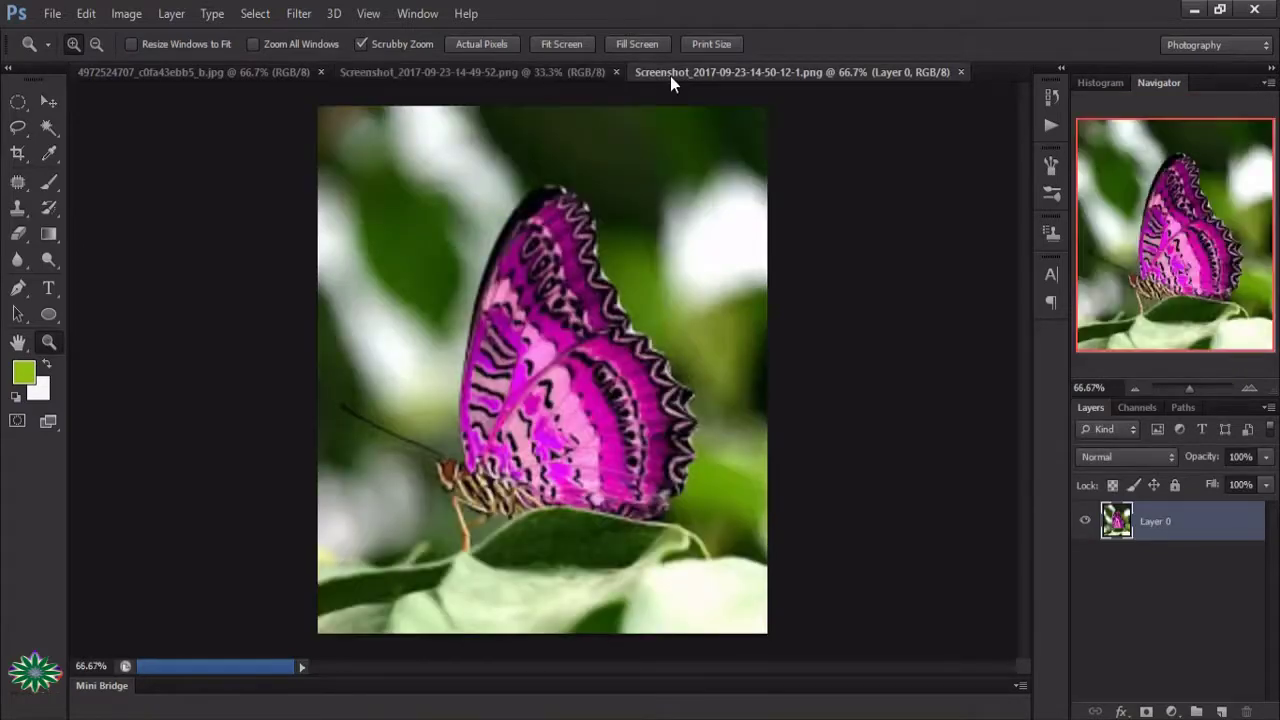
{"action": "left_click", "coordinate": [52, 14]}
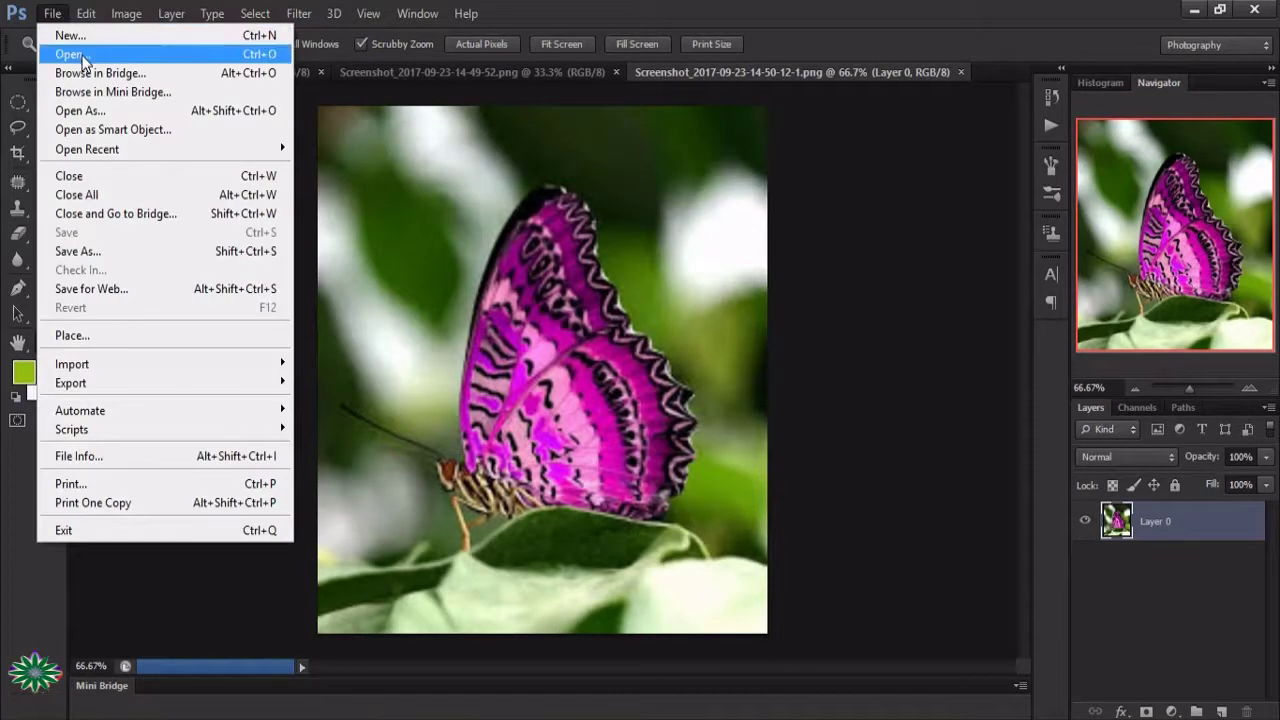
- Open xxc.jpg, the girl-in-green-dress photo, and view it at 100%
{"action": "left_click", "coordinate": [70, 50]}
{"action": "double_click", "coordinate": [595, 582]}
{"action": "left_click", "coordinate": [614, 363]}
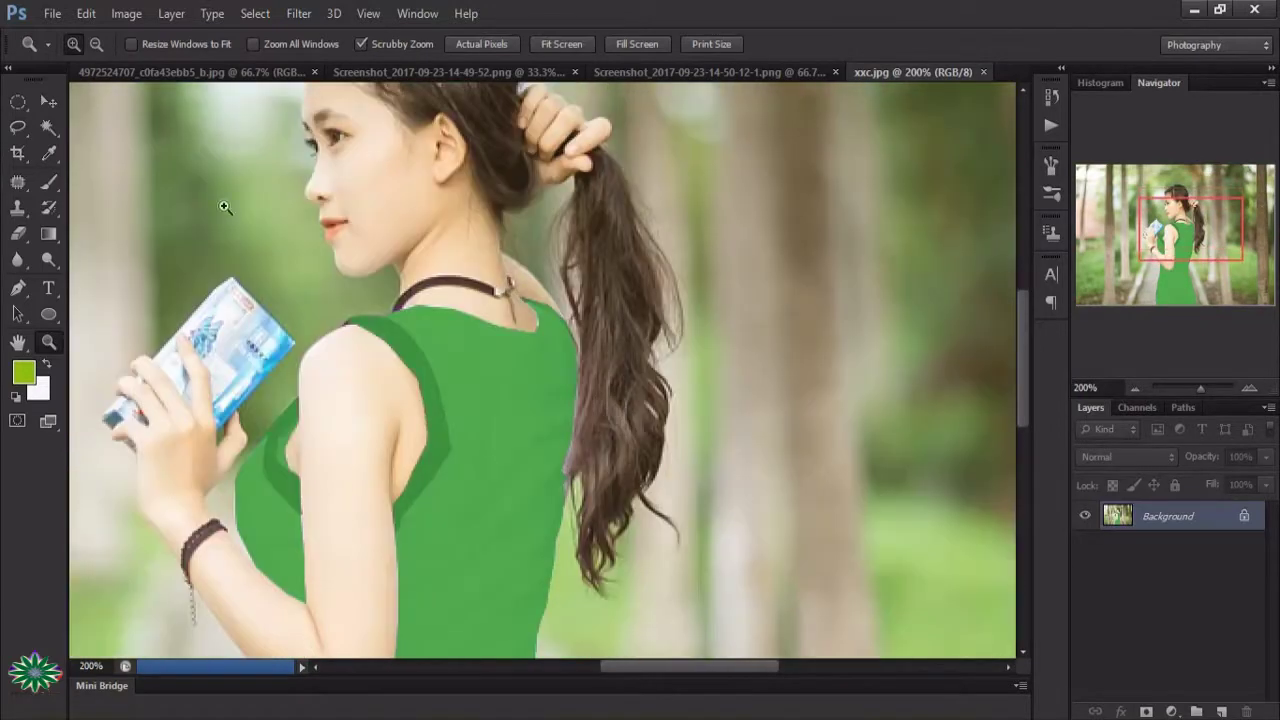
{"action": "left_click", "coordinate": [225, 207], "text": "alt"}
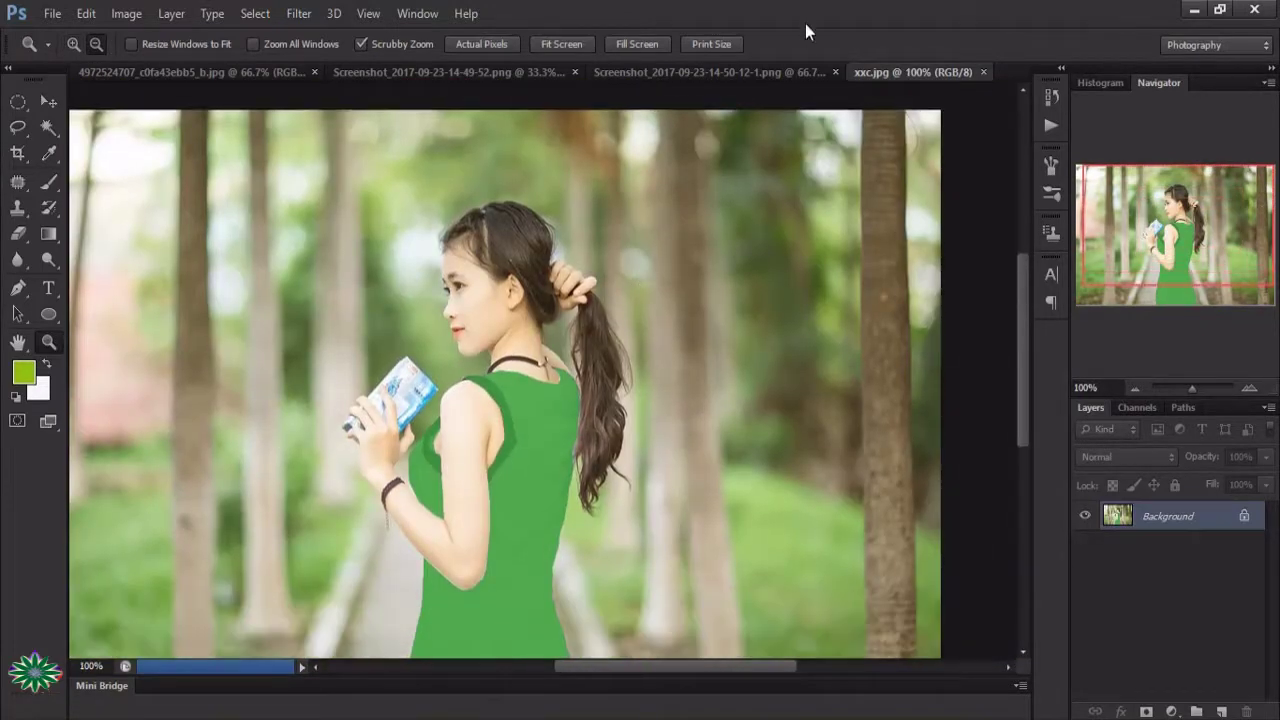
{"action": "left_click", "coordinate": [680, 72]}
{"action": "left_click", "coordinate": [897, 74]}
- Duplicate the girl photo's Background layer as Background copy
{"action": "left_click_drag", "start_coordinate": [1218, 517], "coordinate": [1236, 714]}
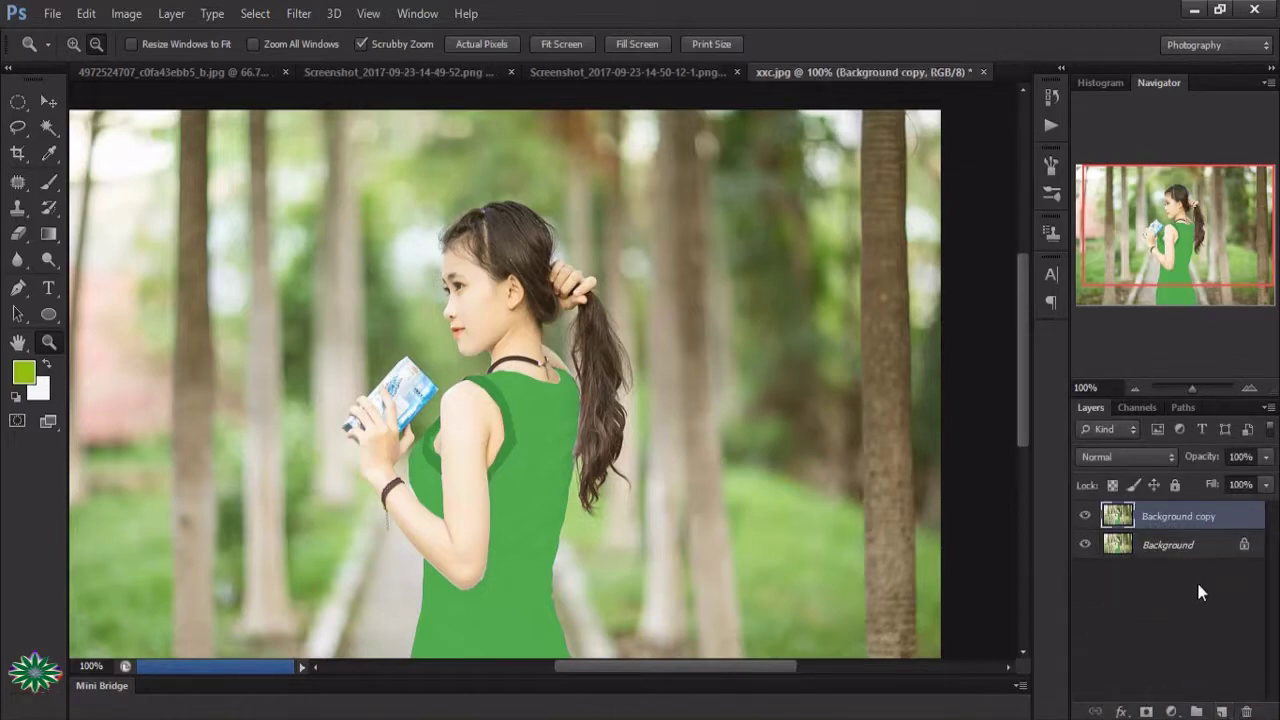
{"action": "left_click", "coordinate": [625, 443], "text": "alt"}
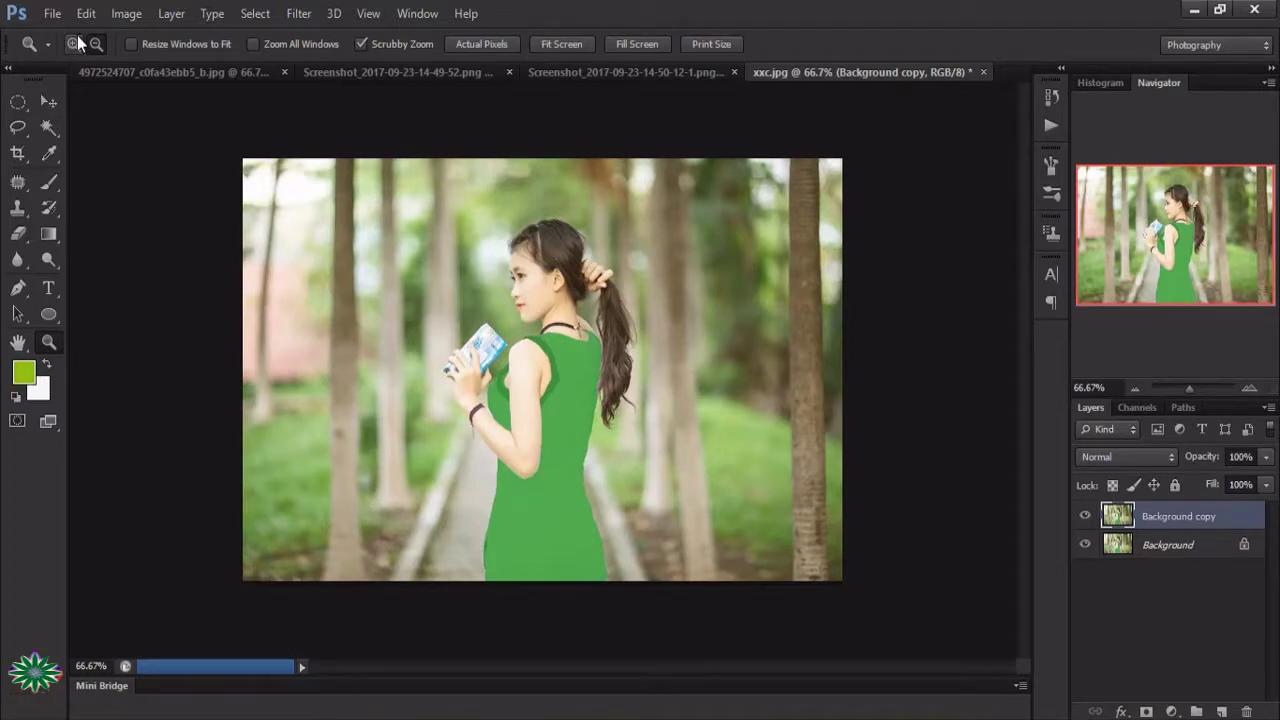
{"action": "left_click", "coordinate": [481, 295]}
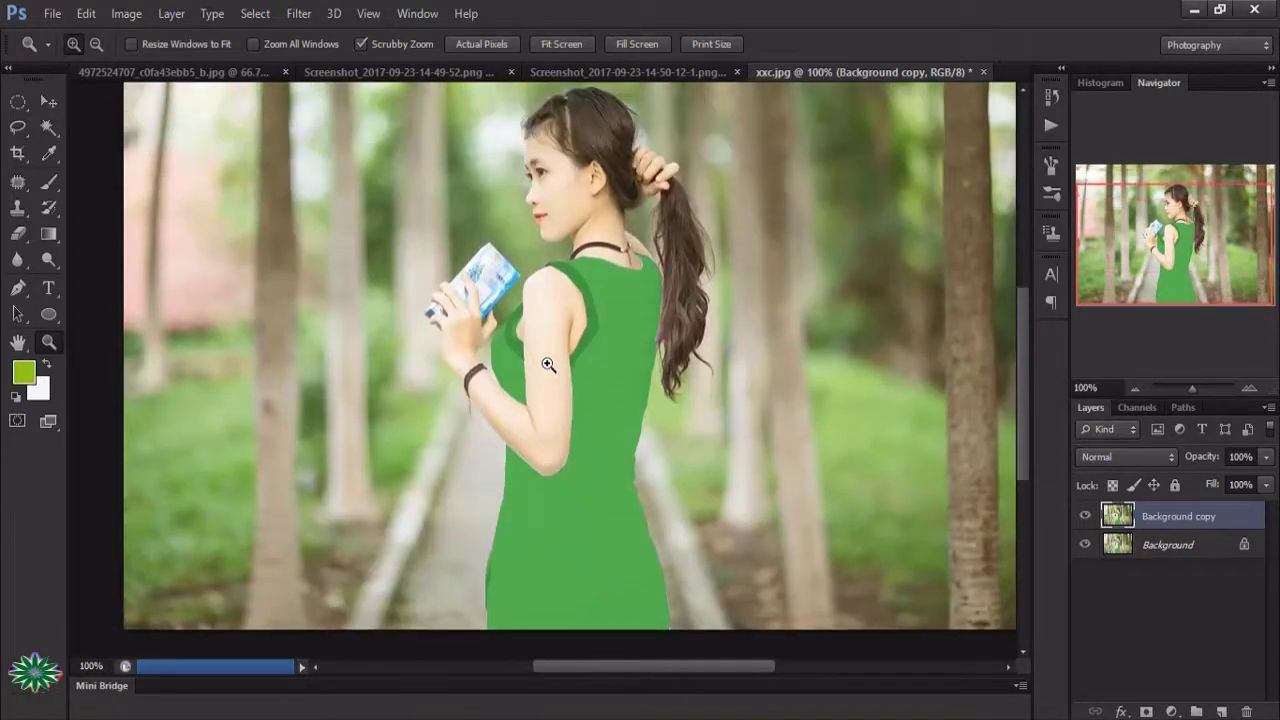
{"action": "scroll", "coordinate": [548, 365], "scroll_direction": "up", "scroll_amount": 1}
{"action": "left_click", "coordinate": [655, 73]}
- Place Pen anchor points down the pink butterfly's leg and along its lower wing edge
{"action": "left_click", "coordinate": [551, 423]}
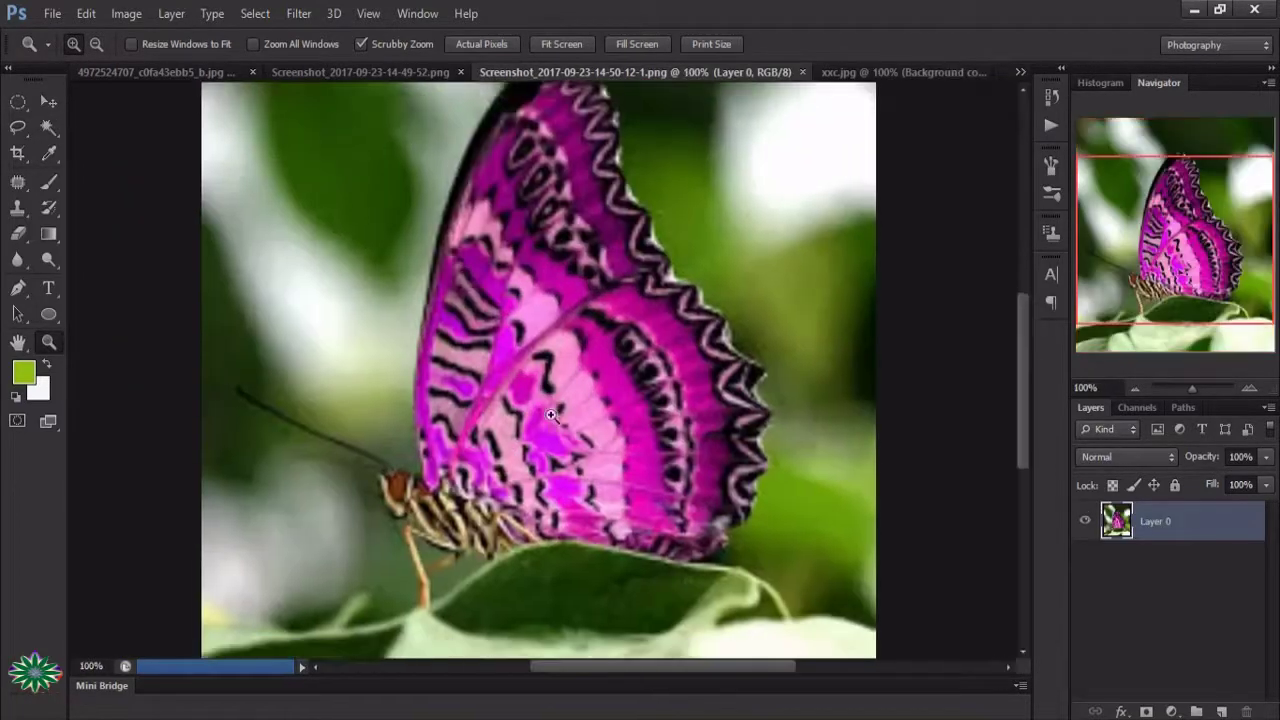
{"action": "left_click", "coordinate": [18, 288]}
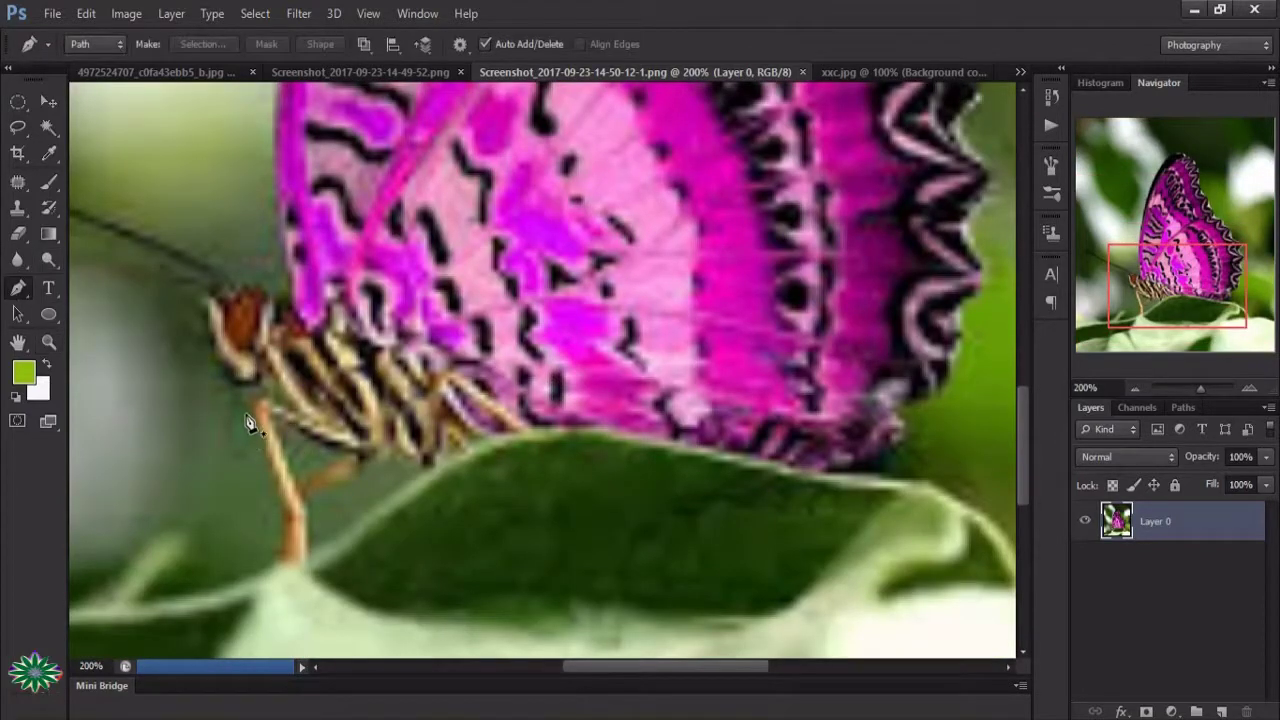
{"action": "left_click", "coordinate": [249, 418]}
{"action": "left_click", "coordinate": [268, 461]}
{"action": "left_click", "coordinate": [284, 500]}
{"action": "left_click", "coordinate": [285, 540]}
{"action": "left_click", "coordinate": [284, 561]}
{"action": "left_click", "coordinate": [311, 500]}
{"action": "left_click", "coordinate": [327, 489]}
{"action": "left_click", "coordinate": [356, 464]}
{"action": "left_click", "coordinate": [375, 456]}
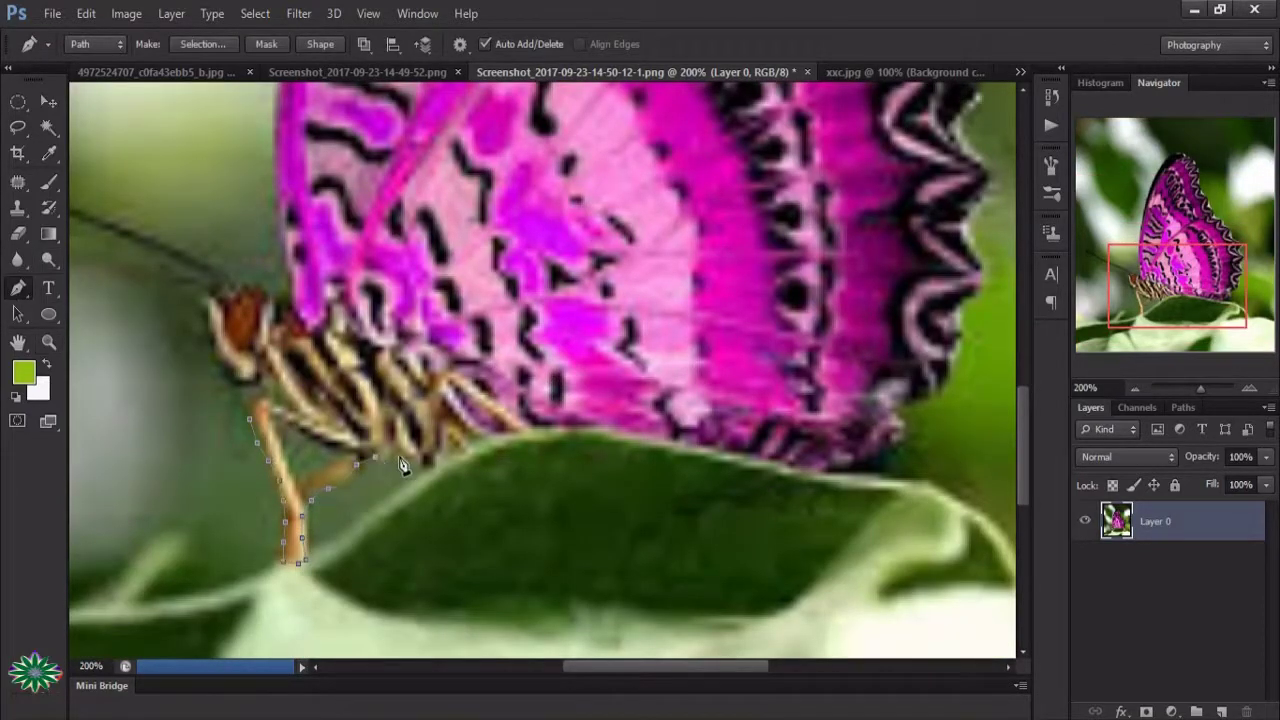
{"action": "left_click", "coordinate": [549, 432]}
{"action": "left_click", "coordinate": [572, 432]}
{"action": "left_click", "coordinate": [614, 436]}
{"action": "left_click", "coordinate": [654, 443]}
{"action": "left_click", "coordinate": [676, 447]}
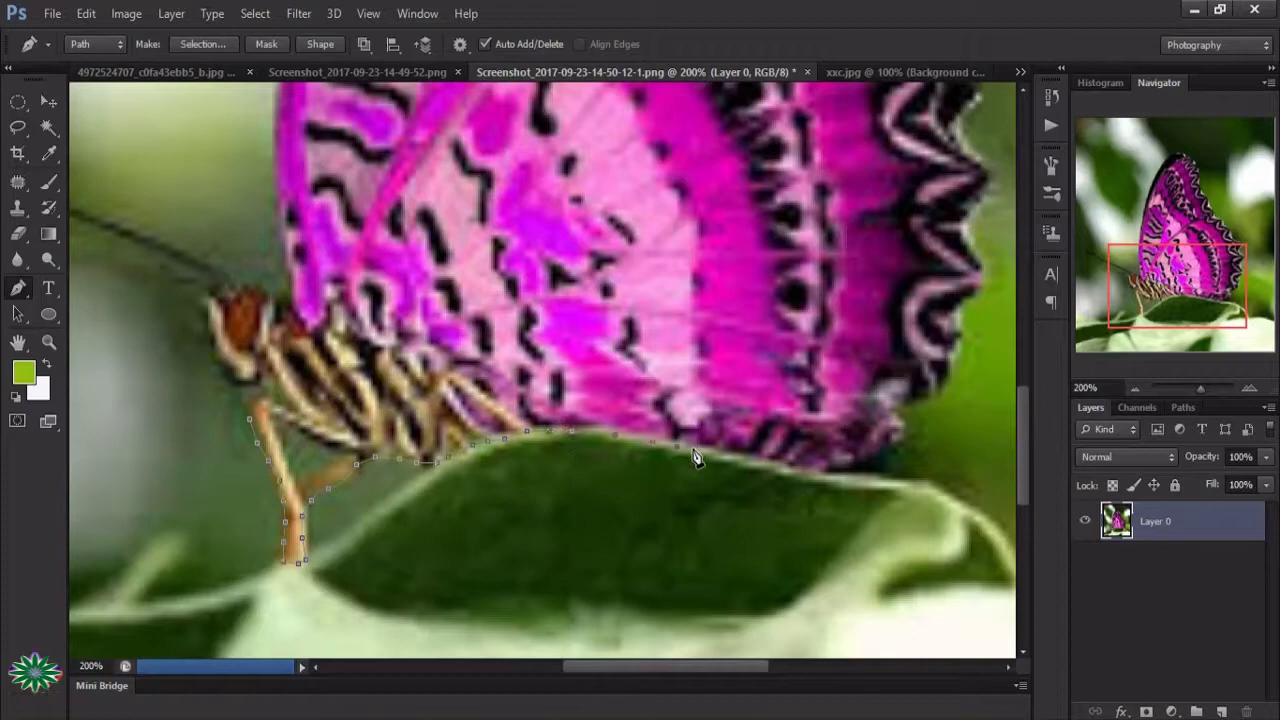
{"action": "left_click", "coordinate": [834, 468]}
{"action": "left_click", "coordinate": [860, 463]}
{"action": "left_click", "coordinate": [889, 455]}
{"action": "left_click", "coordinate": [904, 421]}
{"action": "left_click", "coordinate": [909, 408]}
{"action": "left_click", "coordinate": [931, 395]}
- Continue the path up the right wing, over the wing tip and down the left wing
{"action": "left_click", "coordinate": [965, 230]}
{"action": "left_click", "coordinate": [983, 173]}
{"action": "scroll", "coordinate": [983, 190], "scroll_direction": "up", "scroll_amount": 5}
{"action": "left_click", "coordinate": [972, 368]}
{"action": "left_click", "coordinate": [943, 350]}
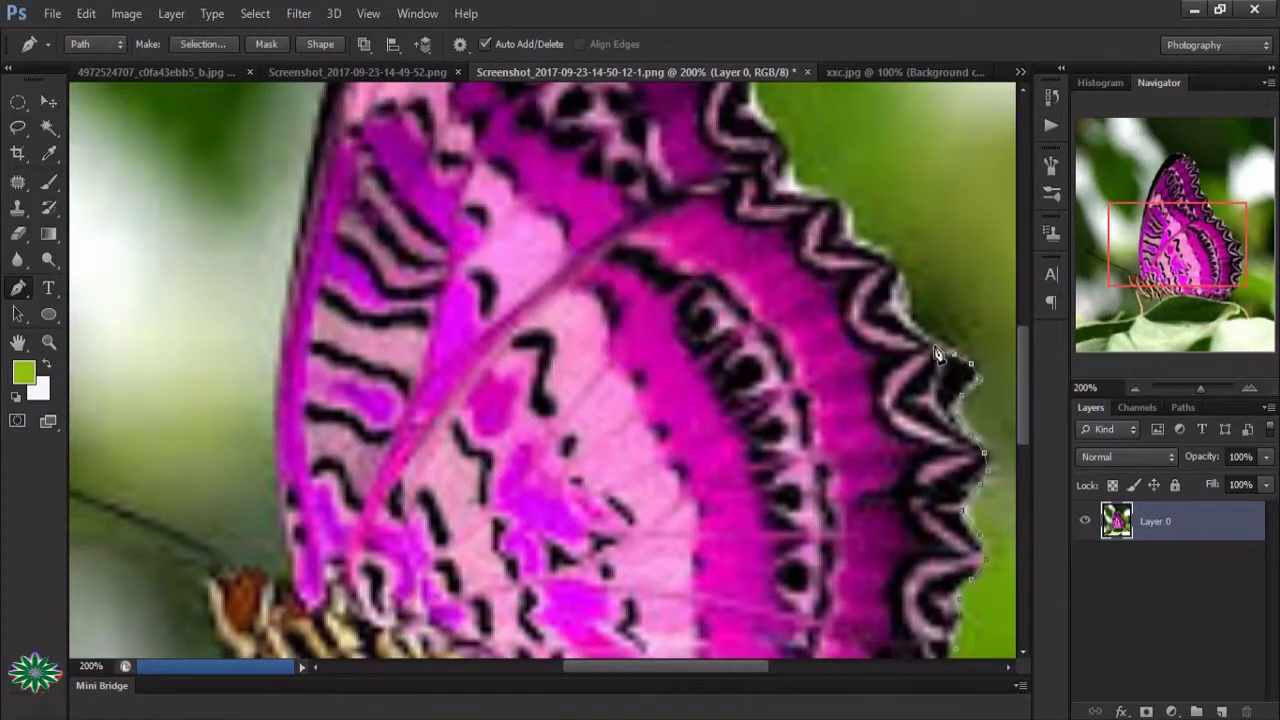
{"action": "left_click", "coordinate": [912, 322]}
{"action": "scroll", "coordinate": [778, 445], "scroll_direction": "up", "scroll_amount": 6}
{"action": "left_click", "coordinate": [742, 398]}
{"action": "left_click", "coordinate": [701, 338]}
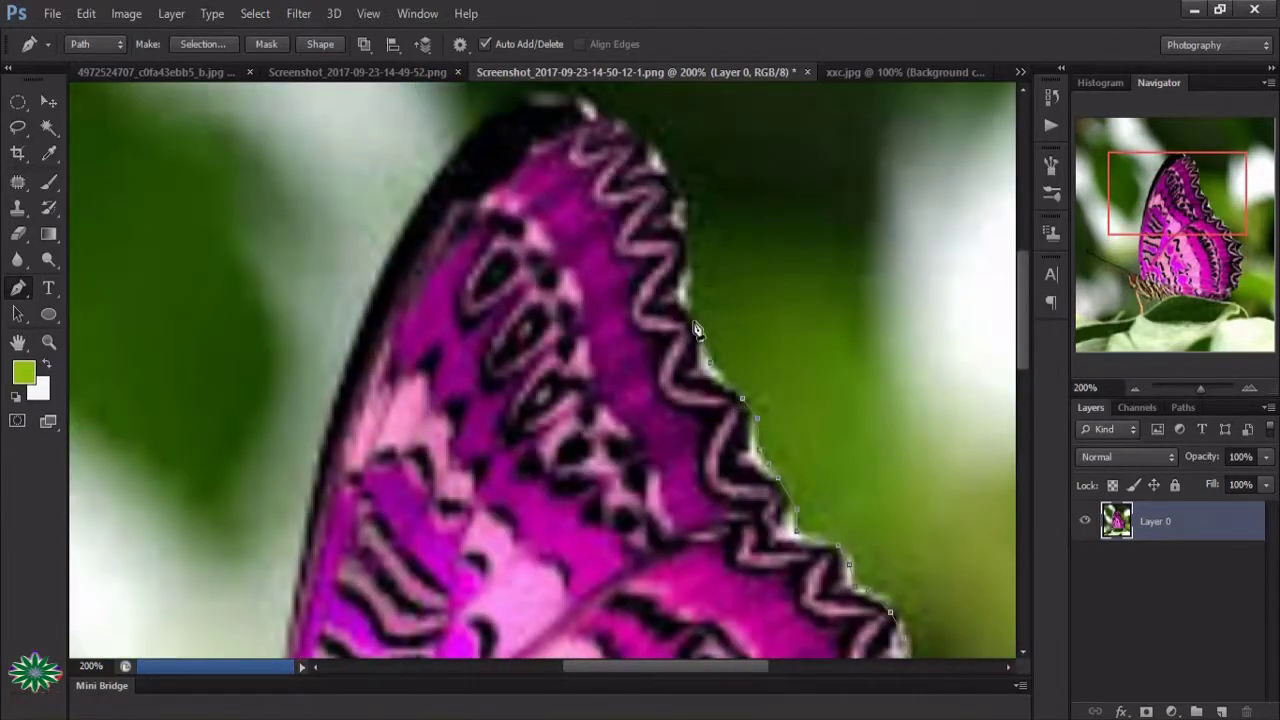
{"action": "left_click", "coordinate": [690, 252]}
{"action": "left_click", "coordinate": [669, 168]}
{"action": "left_click", "coordinate": [619, 117]}
{"action": "left_click", "coordinate": [571, 88]}
{"action": "left_click", "coordinate": [470, 140]}
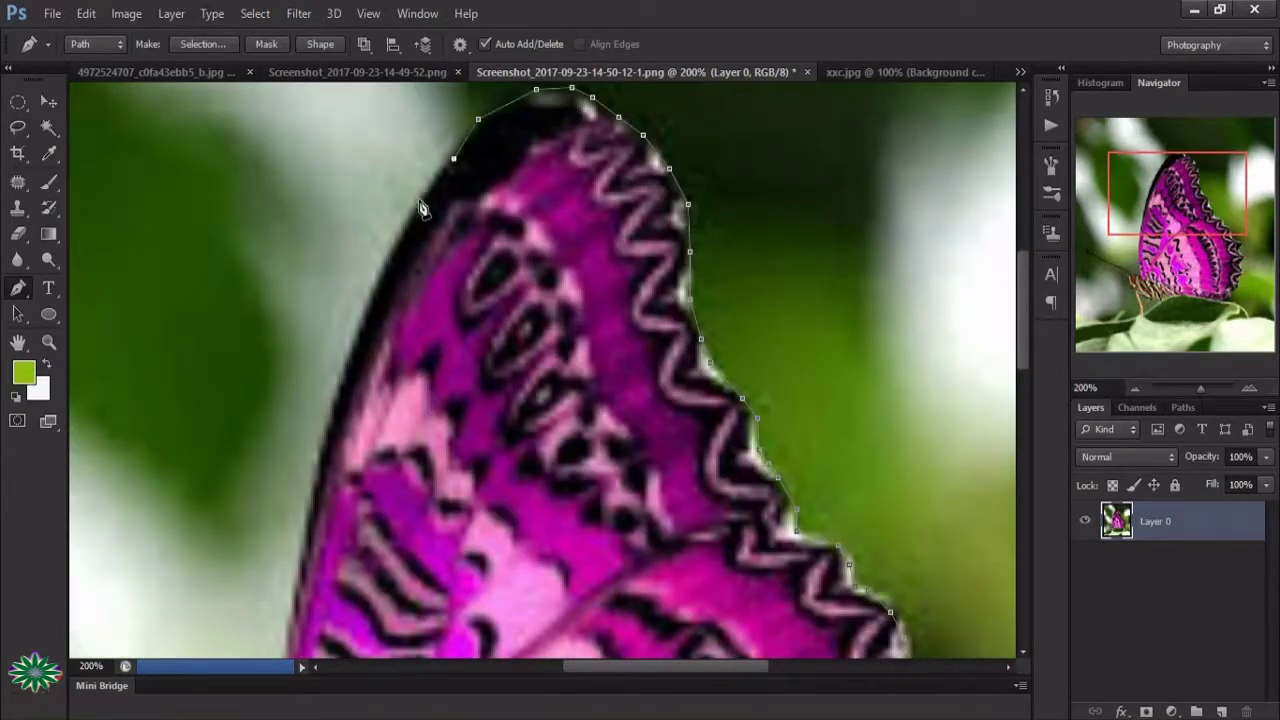
{"action": "left_click", "coordinate": [425, 200]}
{"action": "left_click", "coordinate": [384, 264]}
{"action": "left_click", "coordinate": [362, 329]}
{"action": "left_click", "coordinate": [345, 387]}
{"action": "scroll", "coordinate": [346, 394], "scroll_direction": "down", "scroll_amount": 3}
{"action": "left_click", "coordinate": [315, 366]}
{"action": "left_click", "coordinate": [300, 423]}
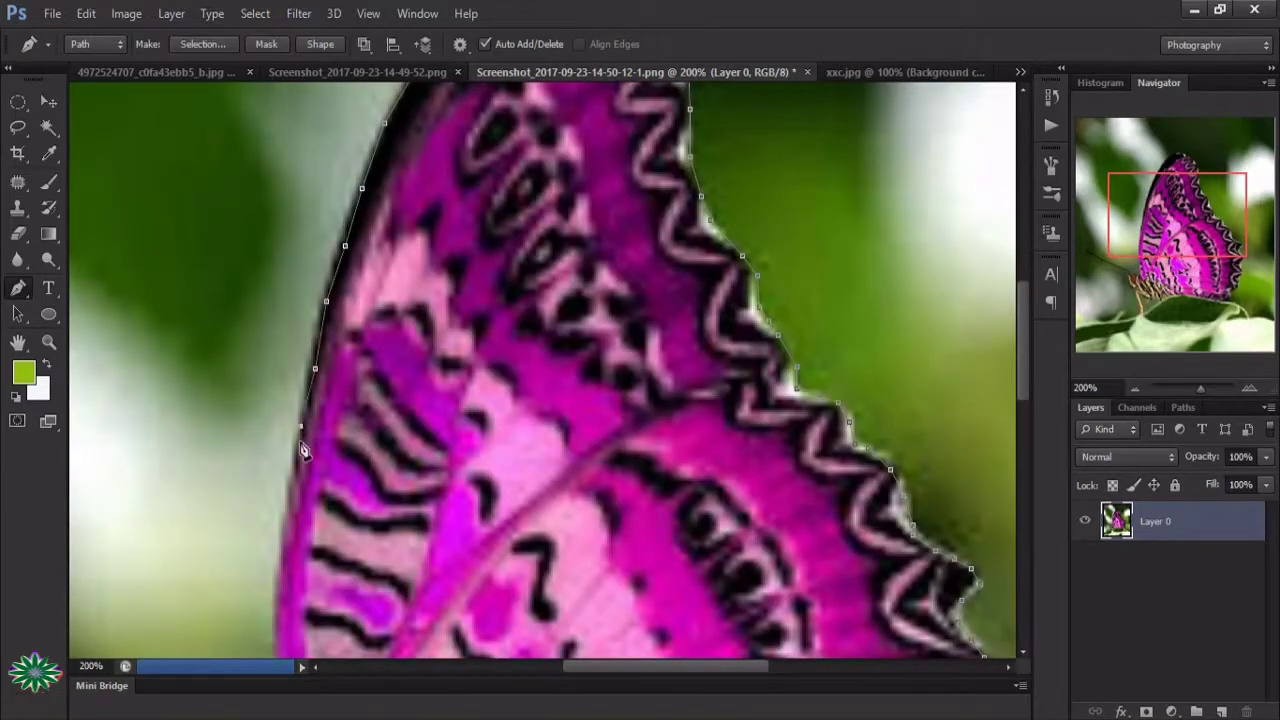
{"action": "scroll", "coordinate": [290, 505], "scroll_direction": "down", "scroll_amount": 1}
{"action": "scroll", "coordinate": [287, 505], "scroll_direction": "down", "scroll_amount": 3}
{"action": "scroll", "coordinate": [287, 505], "scroll_direction": "down", "scroll_amount": 1}
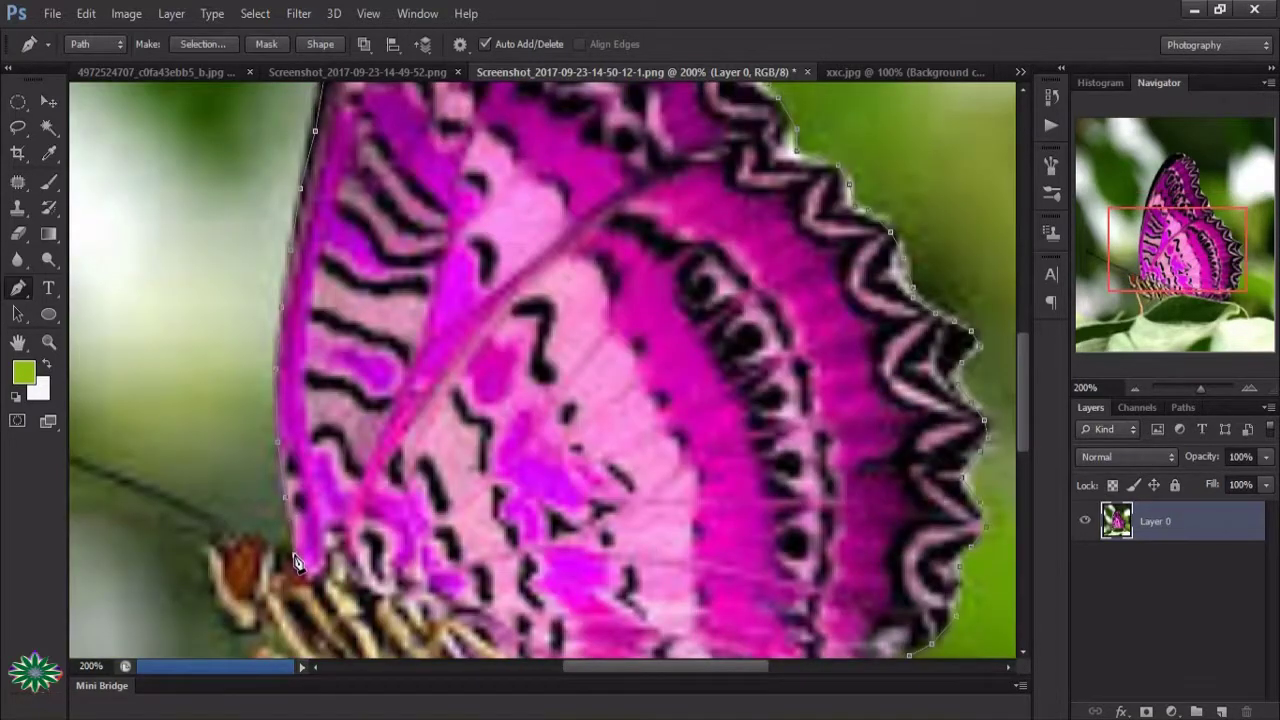
- Outline the head and antenna, close the path and load it as a selection
{"action": "left_click", "coordinate": [273, 547]}
{"action": "left_click", "coordinate": [245, 532]}
{"action": "left_click", "coordinate": [217, 508]}
{"action": "left_click", "coordinate": [172, 498]}
{"action": "left_click", "coordinate": [140, 483]}
{"action": "scroll", "coordinate": [140, 483], "scroll_direction": "down", "scroll_amount": 2}
{"action": "left_click_drag", "start_coordinate": [577, 672], "coordinate": [502, 672]}
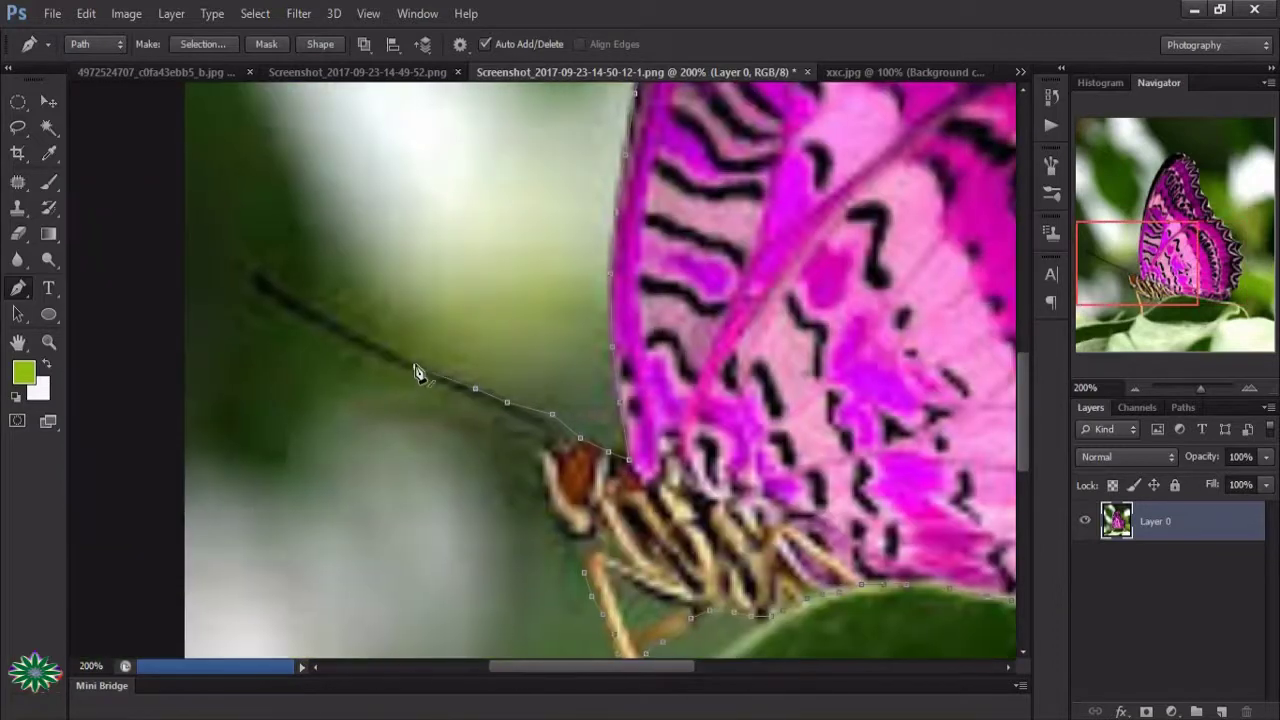
{"action": "left_click", "coordinate": [415, 366]}
{"action": "left_click", "coordinate": [376, 343]}
{"action": "left_click", "coordinate": [331, 320]}
{"action": "left_click", "coordinate": [299, 299]}
{"action": "left_click", "coordinate": [258, 277]}
{"action": "left_click", "coordinate": [316, 329]}
{"action": "left_click", "coordinate": [338, 343]}
{"action": "left_click", "coordinate": [389, 365]}
{"action": "left_click", "coordinate": [447, 392]}
{"action": "left_click", "coordinate": [495, 410]}
{"action": "left_click", "coordinate": [523, 422]}
{"action": "left_click", "coordinate": [538, 467]}
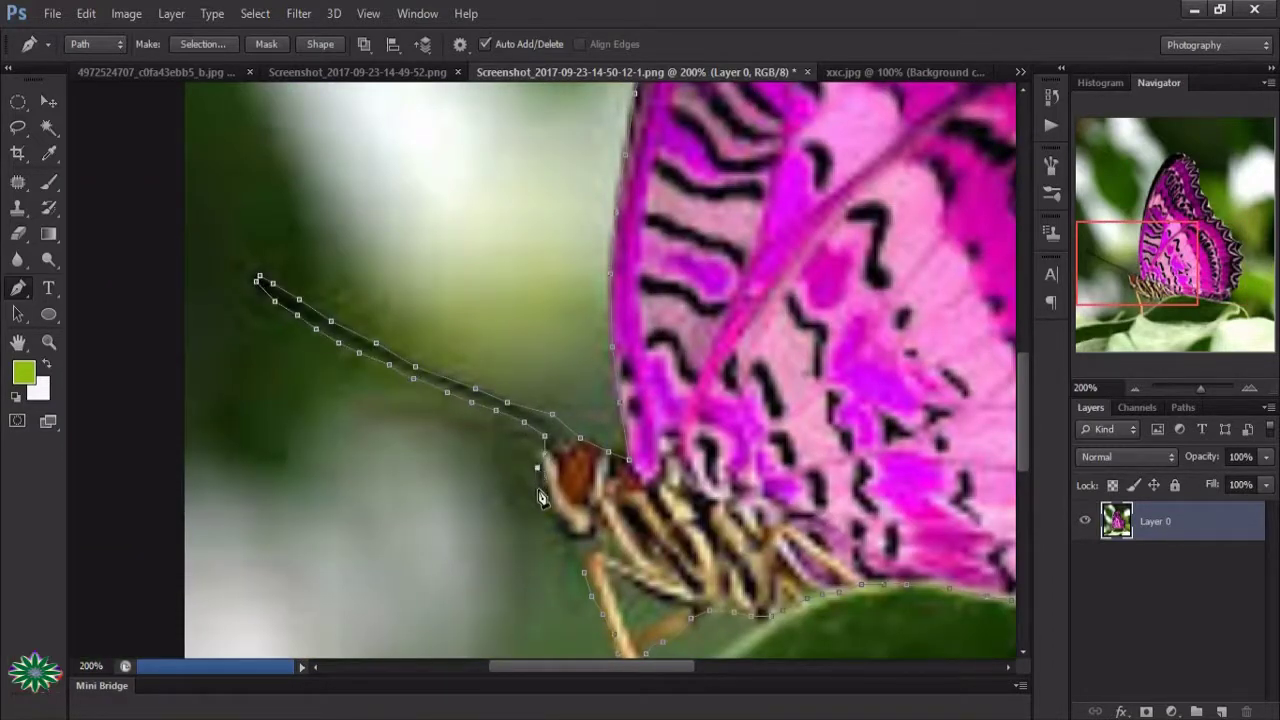
{"action": "left_click", "coordinate": [543, 491]}
{"action": "left_click", "coordinate": [556, 519]}
{"action": "left_click", "coordinate": [586, 537]}
{"action": "left_click", "coordinate": [608, 590], "text": "ctrl"}
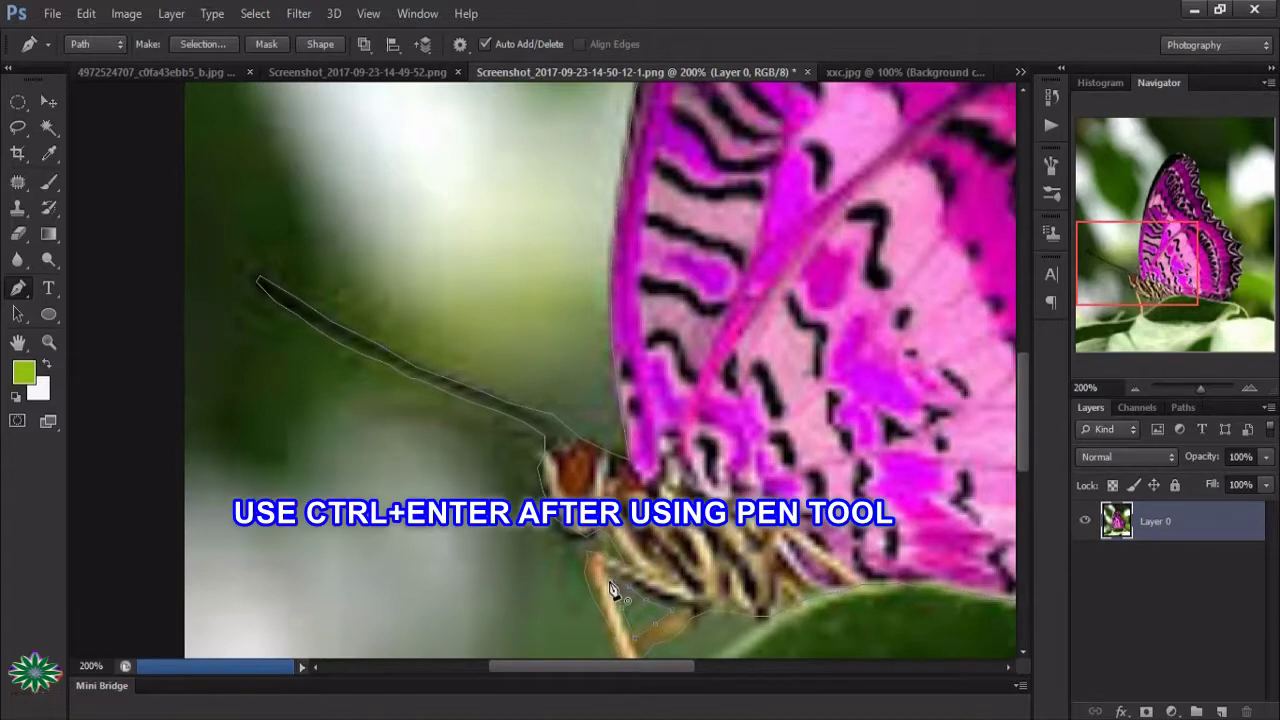
{"action": "key", "text": "ctrl+Return"}
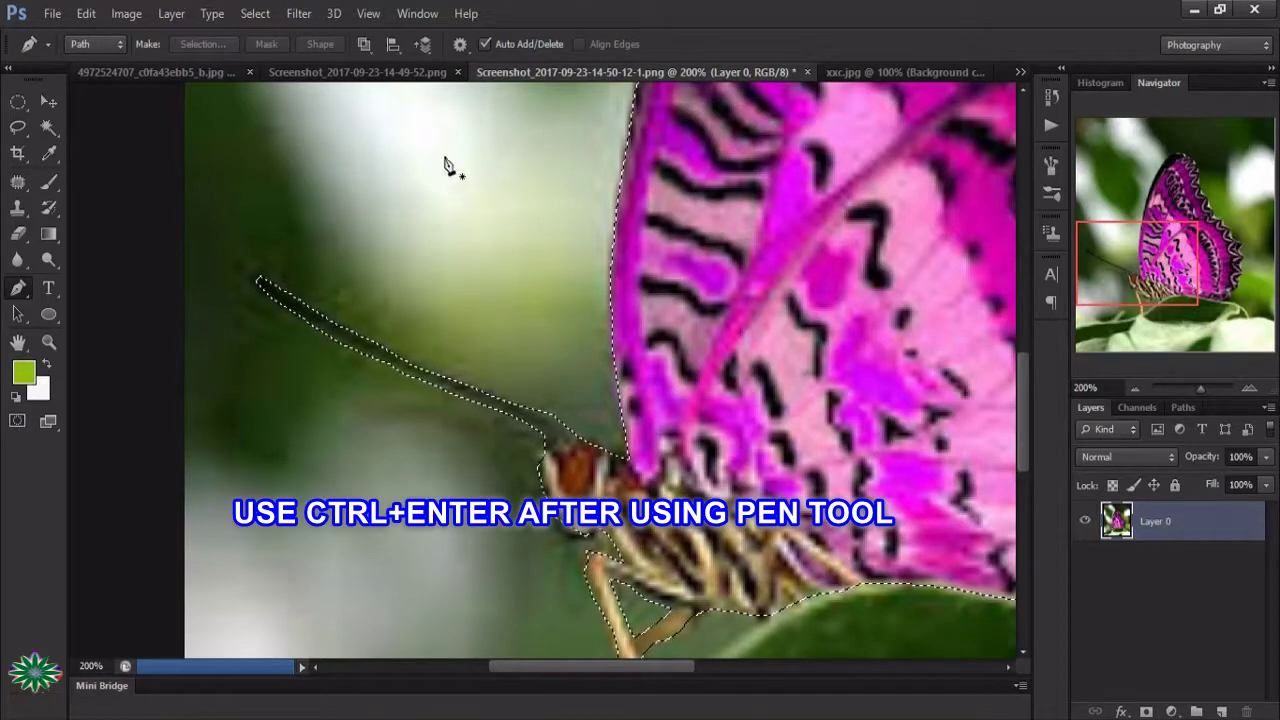
- Zoom in on the monarch and trace Pen points along its lower wing edges
{"action": "left_click", "coordinate": [390, 72]}
{"action": "key", "text": "z"}
{"action": "left_click_drag", "start_coordinate": [433, 398], "coordinate": [595, 675]}
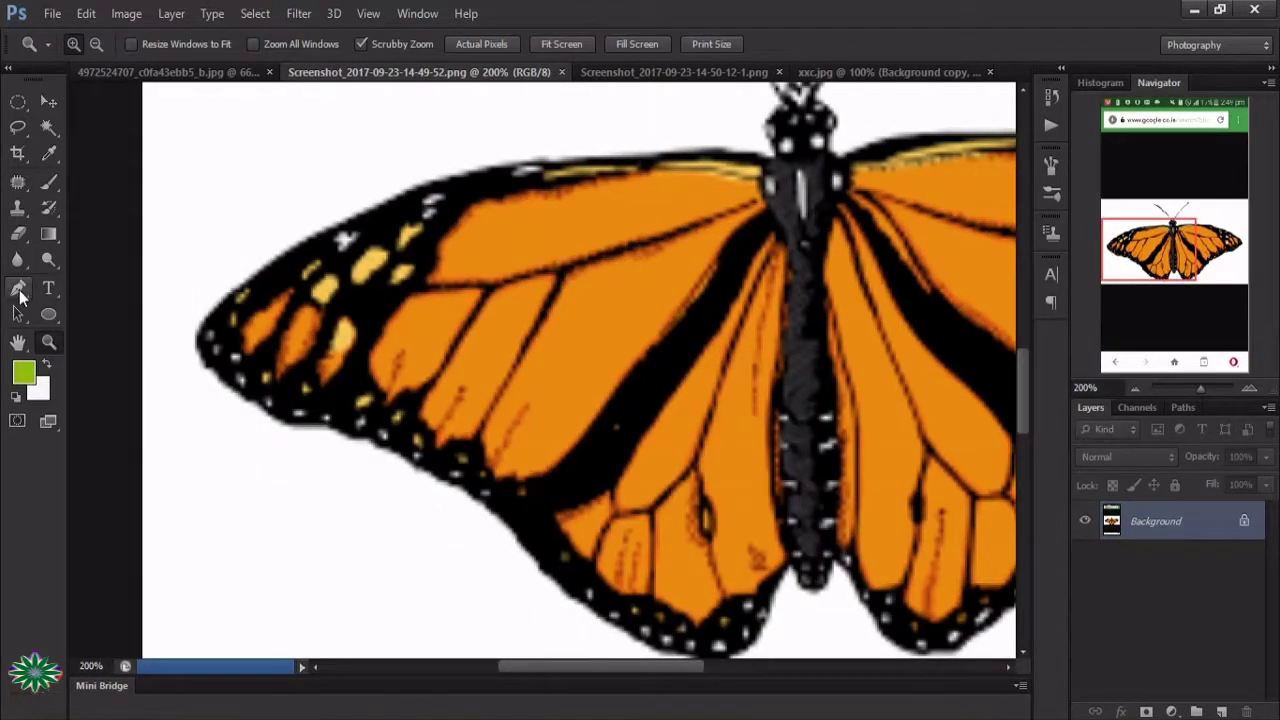
{"action": "left_click", "coordinate": [19, 290]}
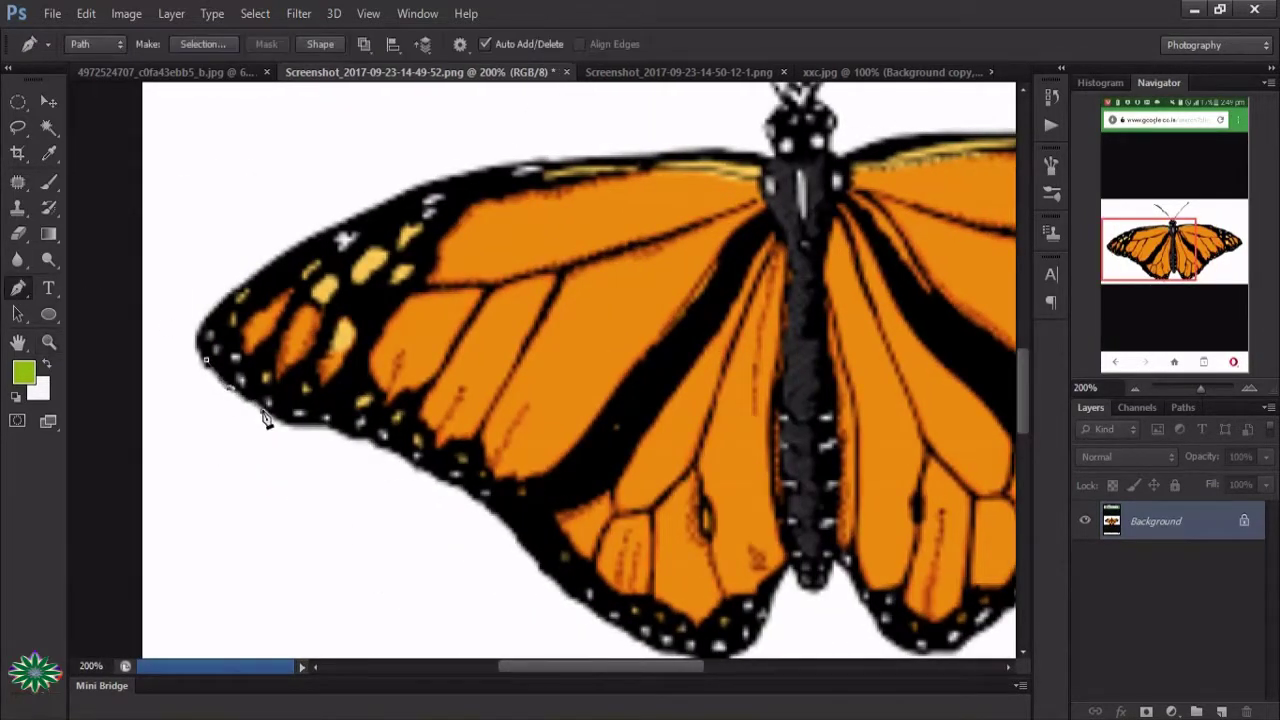
{"action": "left_click_drag", "start_coordinate": [205, 360], "coordinate": [510, 545]}
{"action": "left_click", "coordinate": [511, 538]}
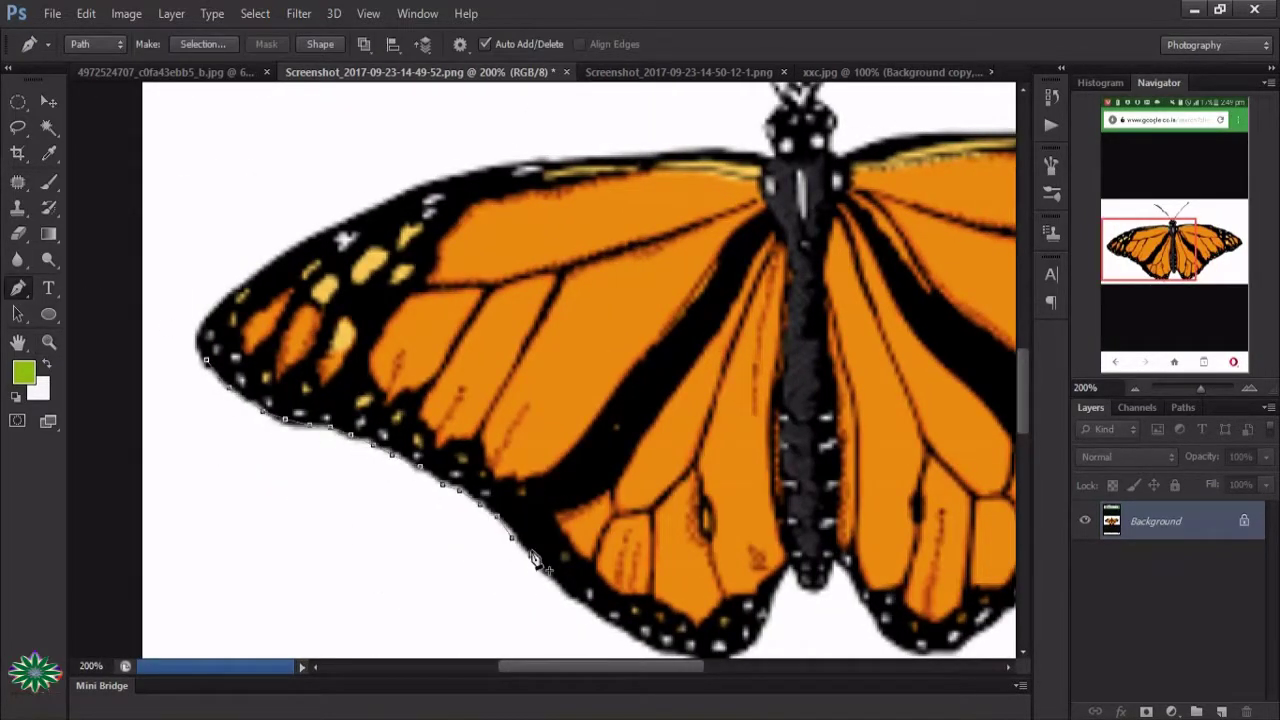
{"action": "left_click", "coordinate": [726, 656]}
{"action": "left_click", "coordinate": [850, 575]}
{"action": "left_click", "coordinate": [864, 595]}
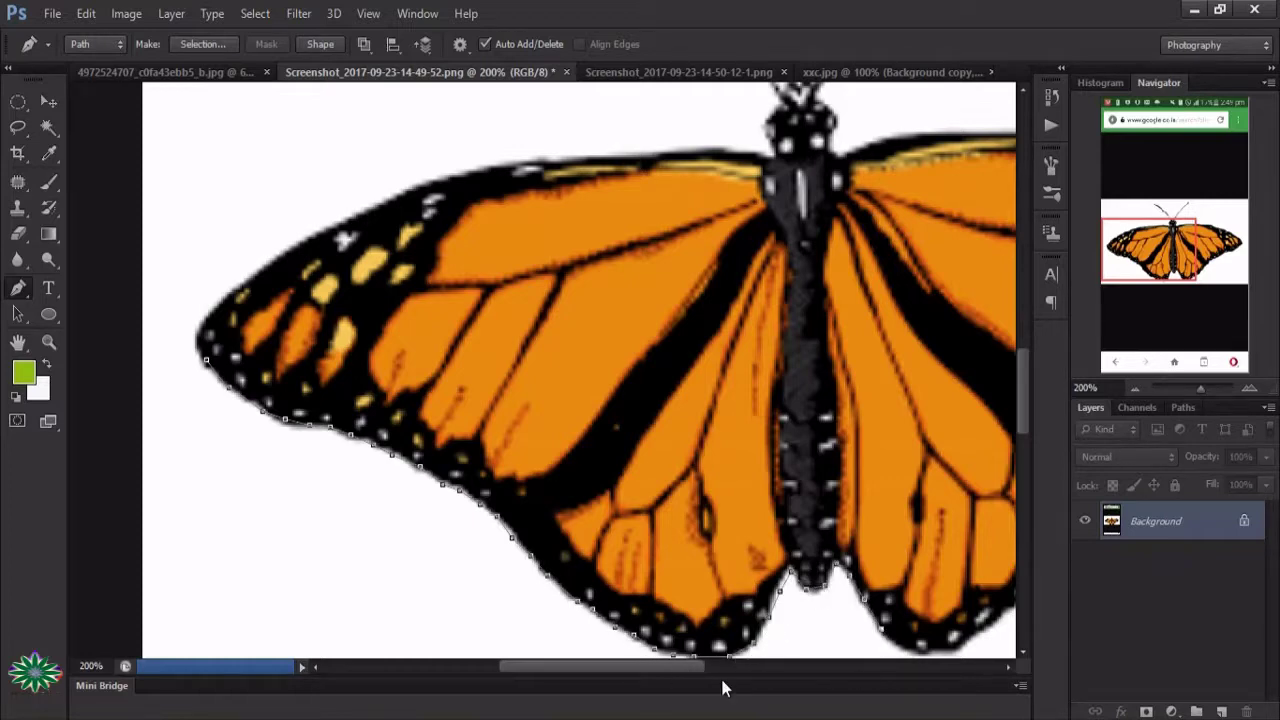
{"action": "scroll", "coordinate": [722, 686], "scroll_direction": "right", "scroll_amount": 5}
{"action": "left_click", "coordinate": [840, 485]}
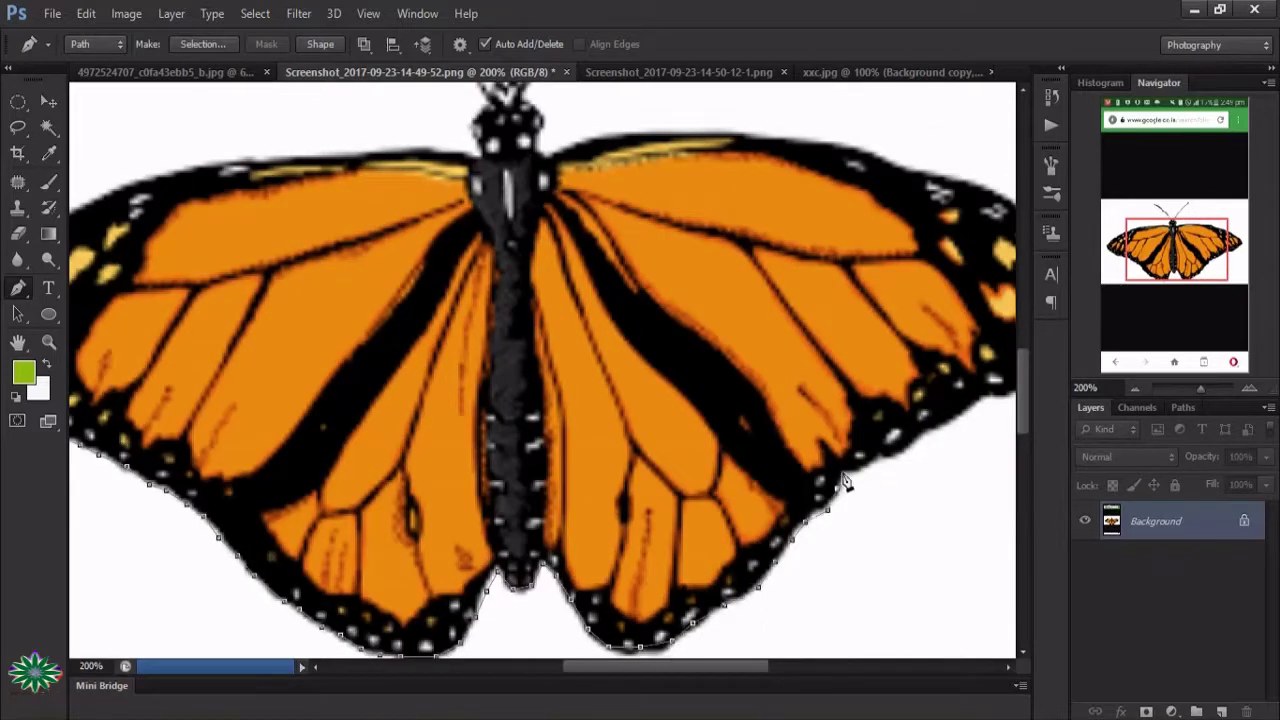
{"action": "left_click", "coordinate": [890, 457]}
{"action": "scroll", "coordinate": [596, 461], "scroll_direction": "right", "scroll_amount": 3}
{"action": "left_click", "coordinate": [808, 410]}
{"action": "left_click", "coordinate": [832, 393]}
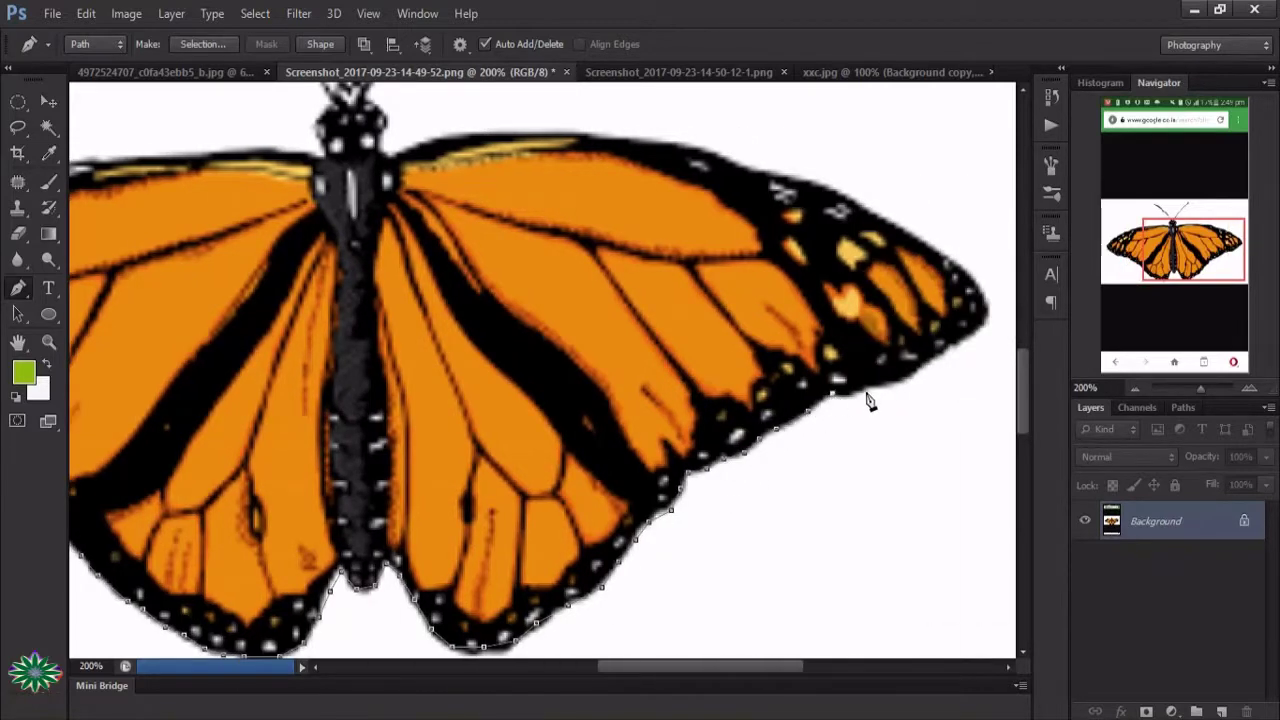
{"action": "left_click", "coordinate": [916, 372]}
- Trace the right wing's upper edge and around both antennae to their tips
{"action": "left_click", "coordinate": [969, 277]}
{"action": "left_click", "coordinate": [897, 232]}
{"action": "left_click", "coordinate": [838, 193]}
{"action": "left_click", "coordinate": [719, 156]}
{"action": "left_click", "coordinate": [631, 142]}
{"action": "left_click", "coordinate": [541, 131]}
{"action": "left_click", "coordinate": [455, 138]}
{"action": "left_click", "coordinate": [400, 148]}
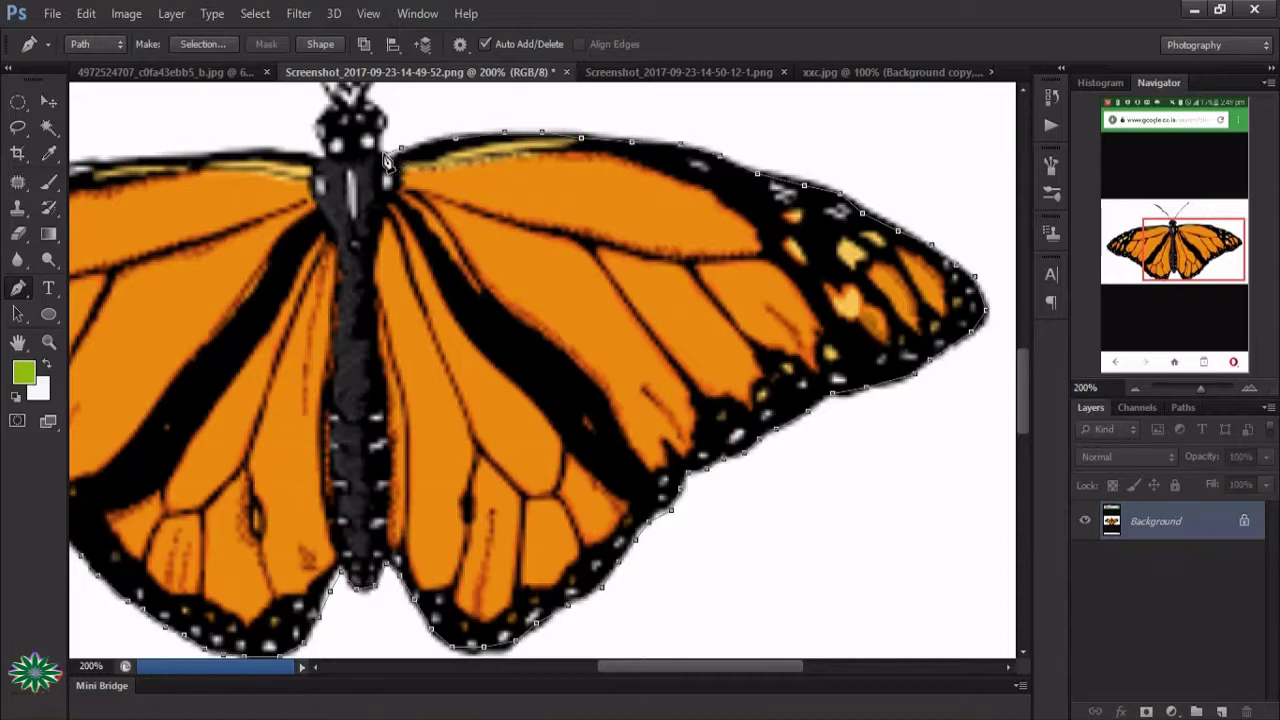
{"action": "scroll", "coordinate": [368, 250], "scroll_direction": "up", "scroll_amount": 3}
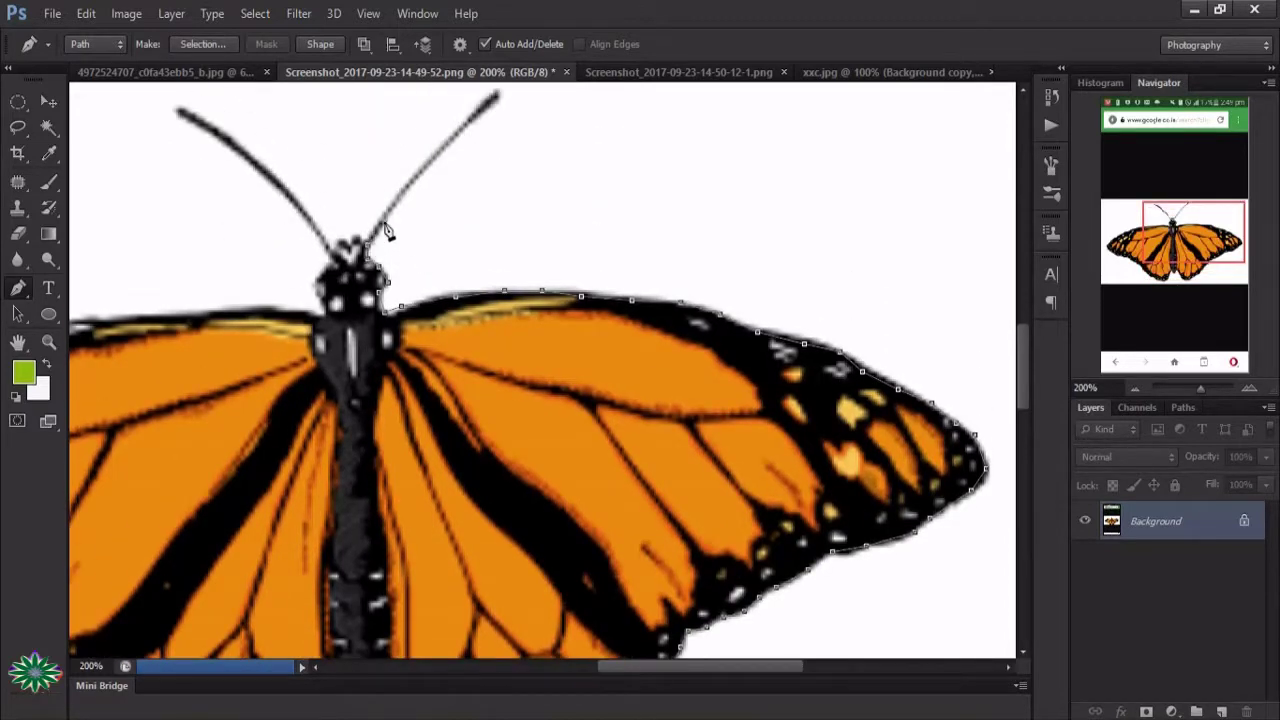
{"action": "left_click", "coordinate": [405, 193]}
{"action": "left_click", "coordinate": [428, 168]}
{"action": "left_click", "coordinate": [445, 150]}
{"action": "left_click", "coordinate": [460, 132]}
{"action": "left_click", "coordinate": [433, 152]}
{"action": "left_click", "coordinate": [402, 188]}
{"action": "left_click", "coordinate": [381, 216]}
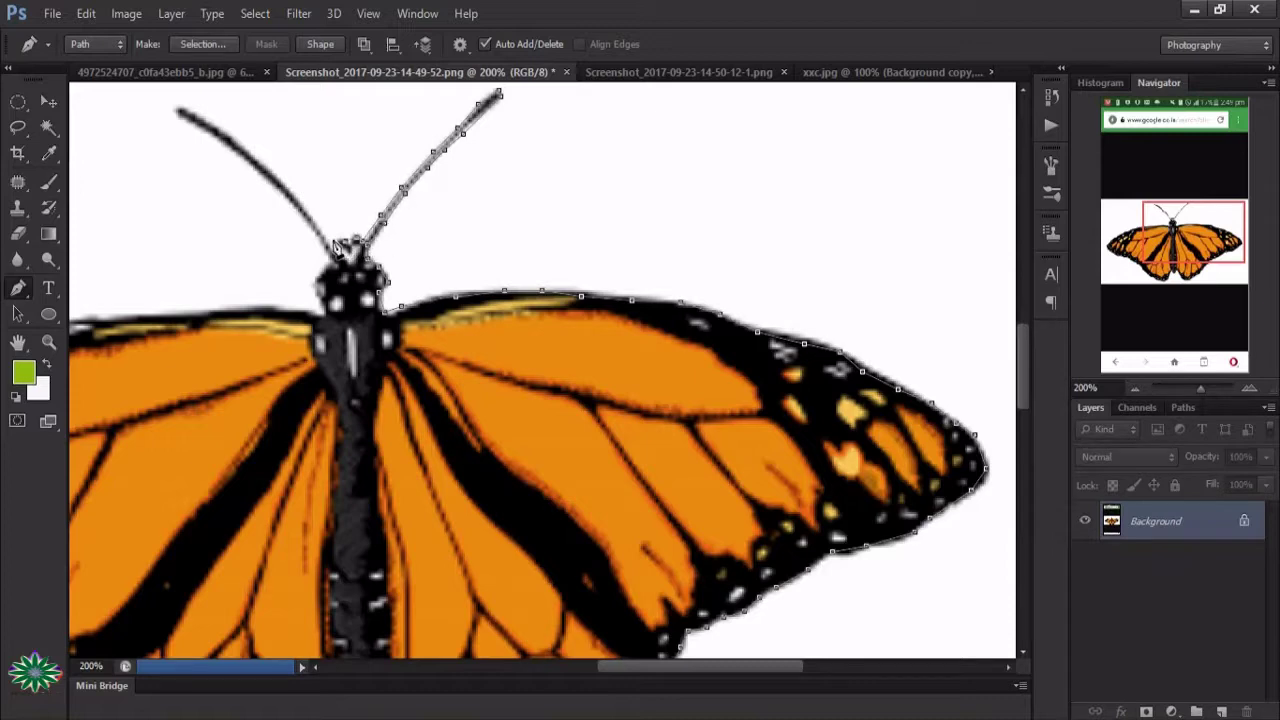
{"action": "left_click", "coordinate": [282, 183]}
{"action": "left_click", "coordinate": [263, 165]}
{"action": "left_click", "coordinate": [222, 132]}
{"action": "left_click", "coordinate": [198, 120]}
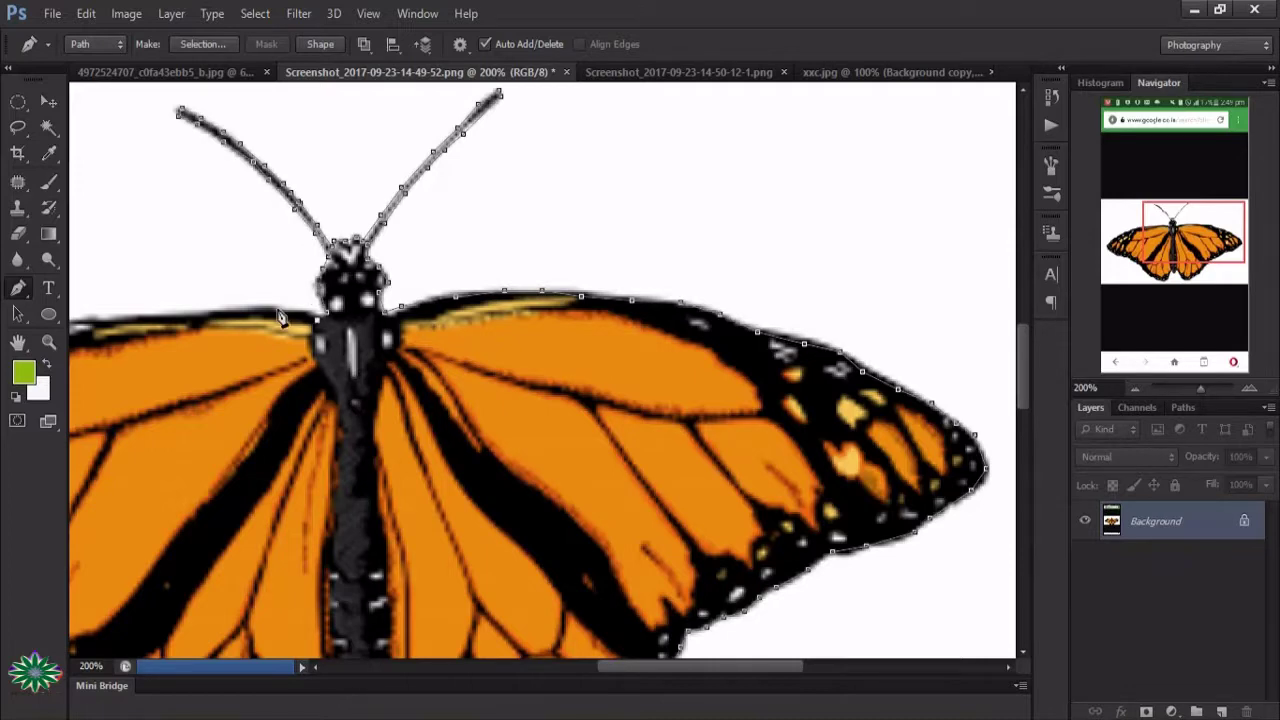
- Trace the left wing's top edge, close the path and load it as a selection
{"action": "scroll", "coordinate": [612, 303], "scroll_direction": "left", "scroll_amount": 5}
{"action": "left_click_drag", "start_coordinate": [612, 303], "coordinate": [178, 428]}
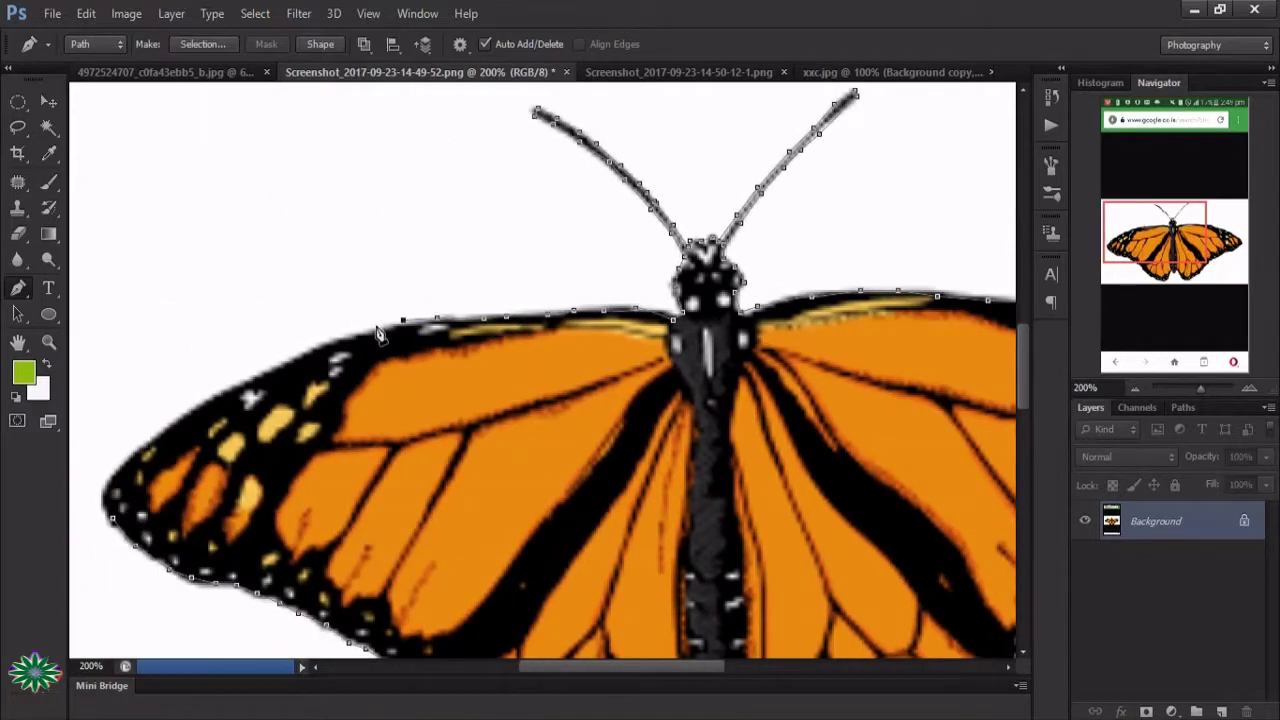
{"action": "left_click", "coordinate": [114, 528]}
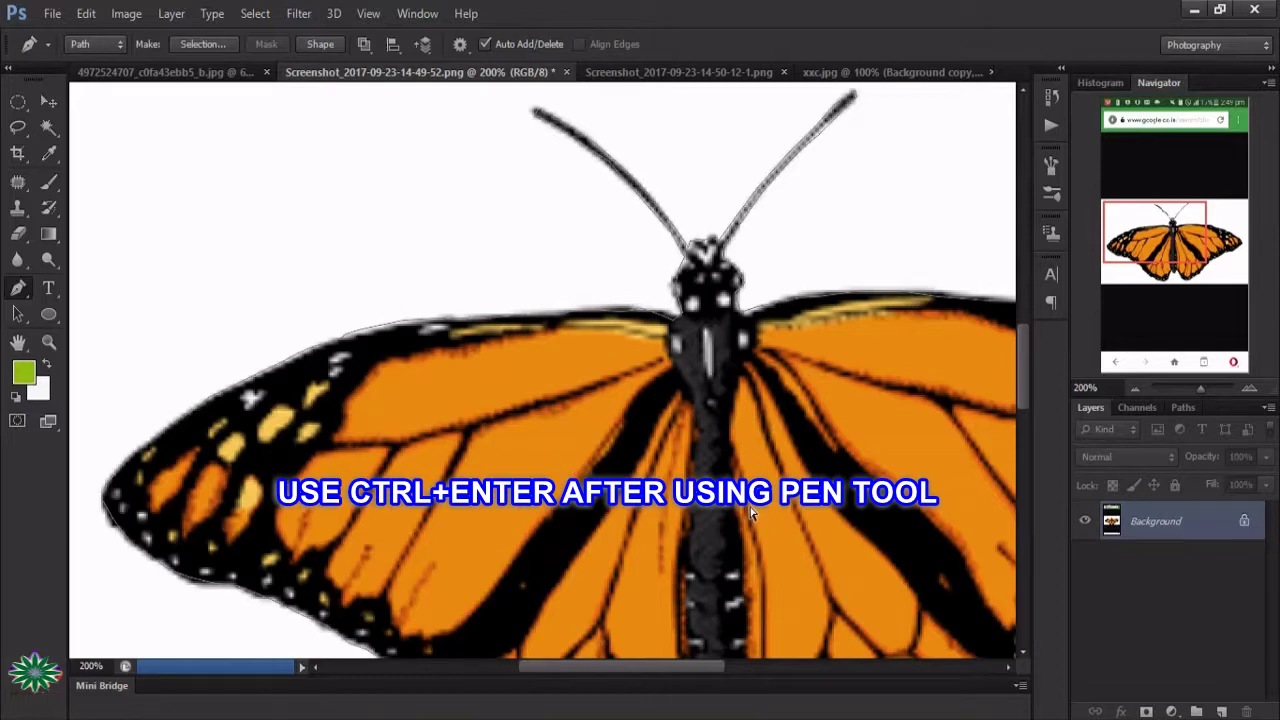
{"action": "key", "text": "ctrl+Return"}
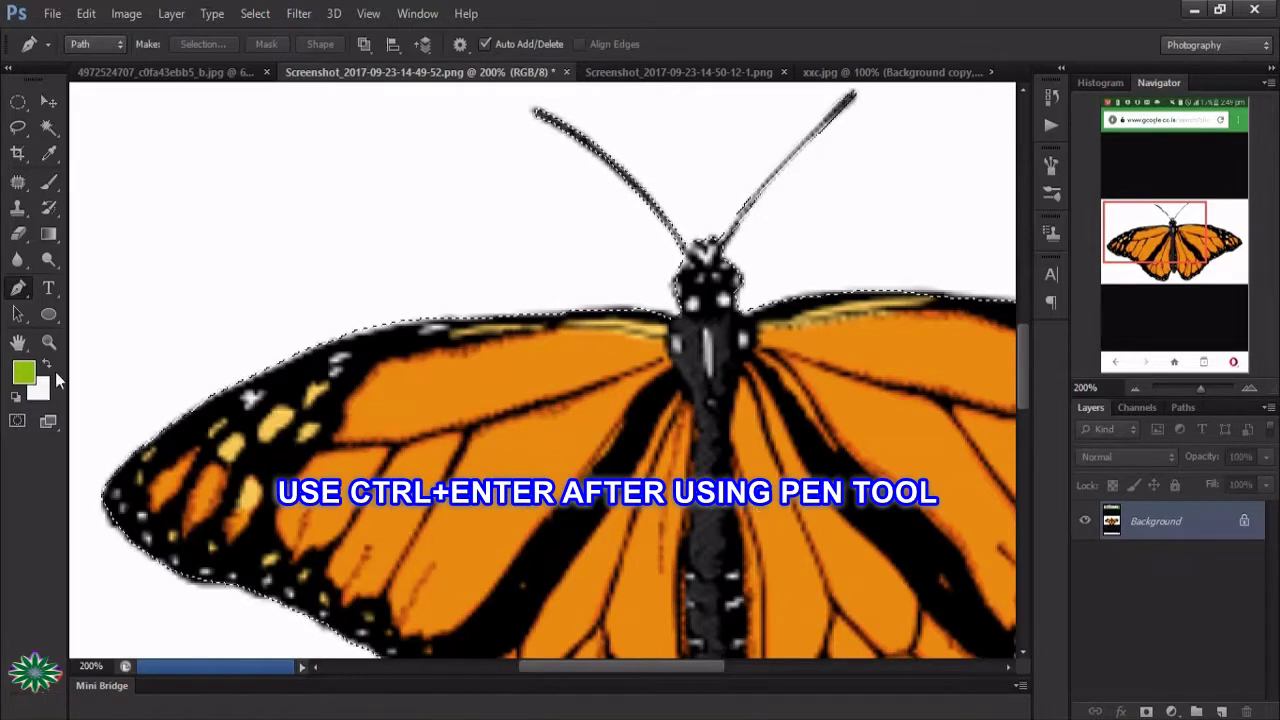
- Zoom out to 100% on the selected monarch, then return to the two-birds painting
{"action": "left_click", "coordinate": [48, 341]}
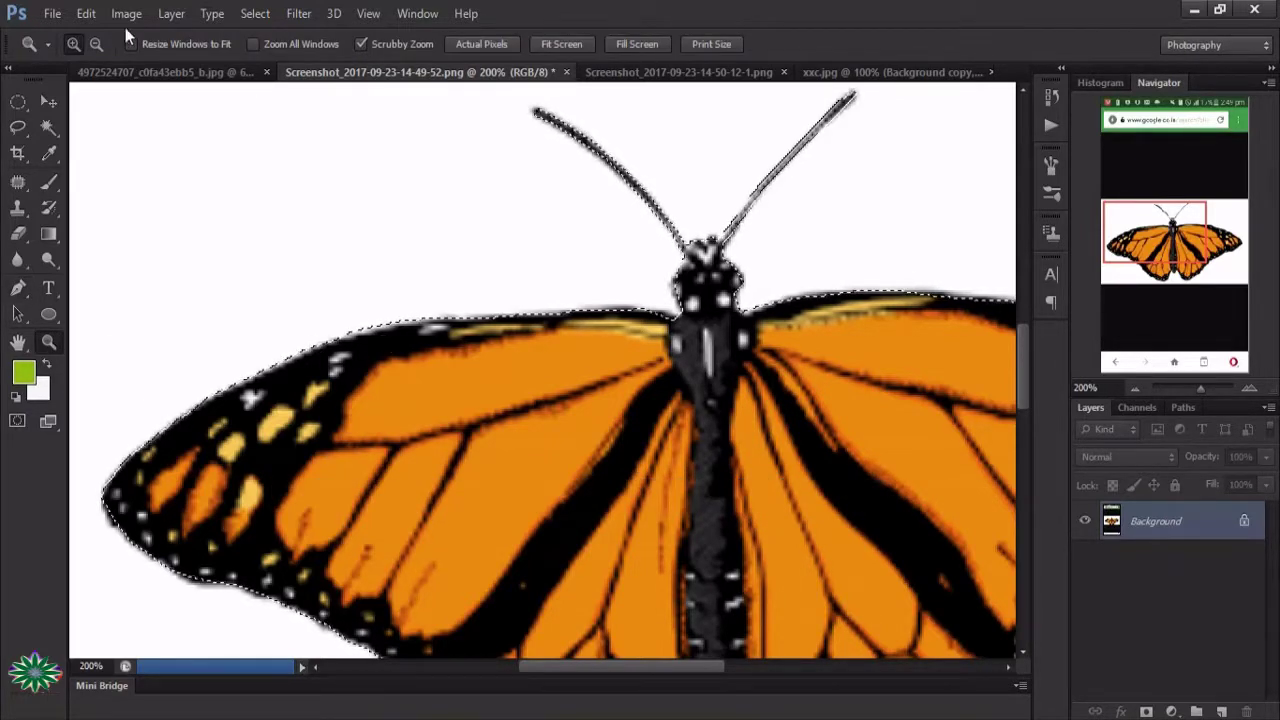
{"action": "left_click", "coordinate": [96, 44]}
{"action": "left_click", "coordinate": [595, 378]}
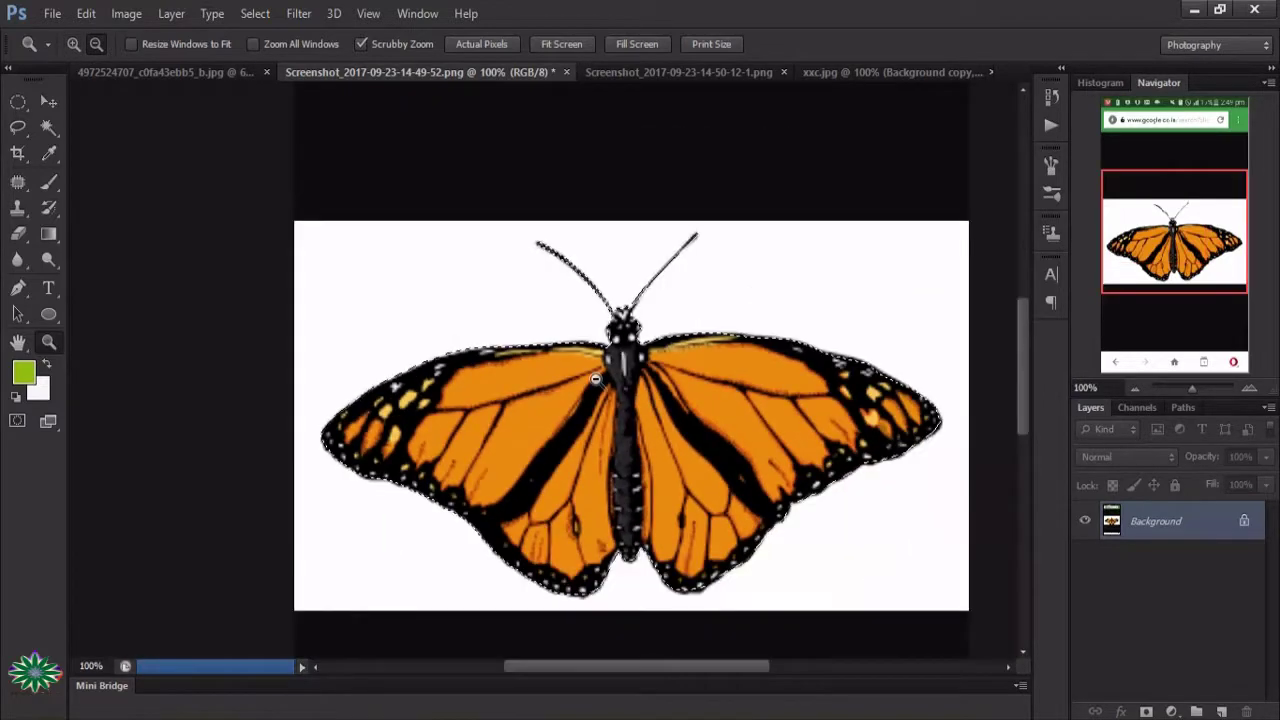
{"action": "mouse_move", "coordinate": [644, 669]}
{"action": "left_mouse_down"}
{"action": "mouse_move", "coordinate": [661, 674]}
{"action": "mouse_move", "coordinate": [560, 676]}
{"action": "left_mouse_up"}
{"action": "left_click", "coordinate": [175, 70]}
- Zoom in to 200% on the two orange birds and pick the Pen tool
{"action": "left_click", "coordinate": [73, 44]}
{"action": "double_click", "coordinate": [580, 371]}
{"action": "scroll", "coordinate": [580, 450], "scroll_direction": "up", "scroll_amount": 3}
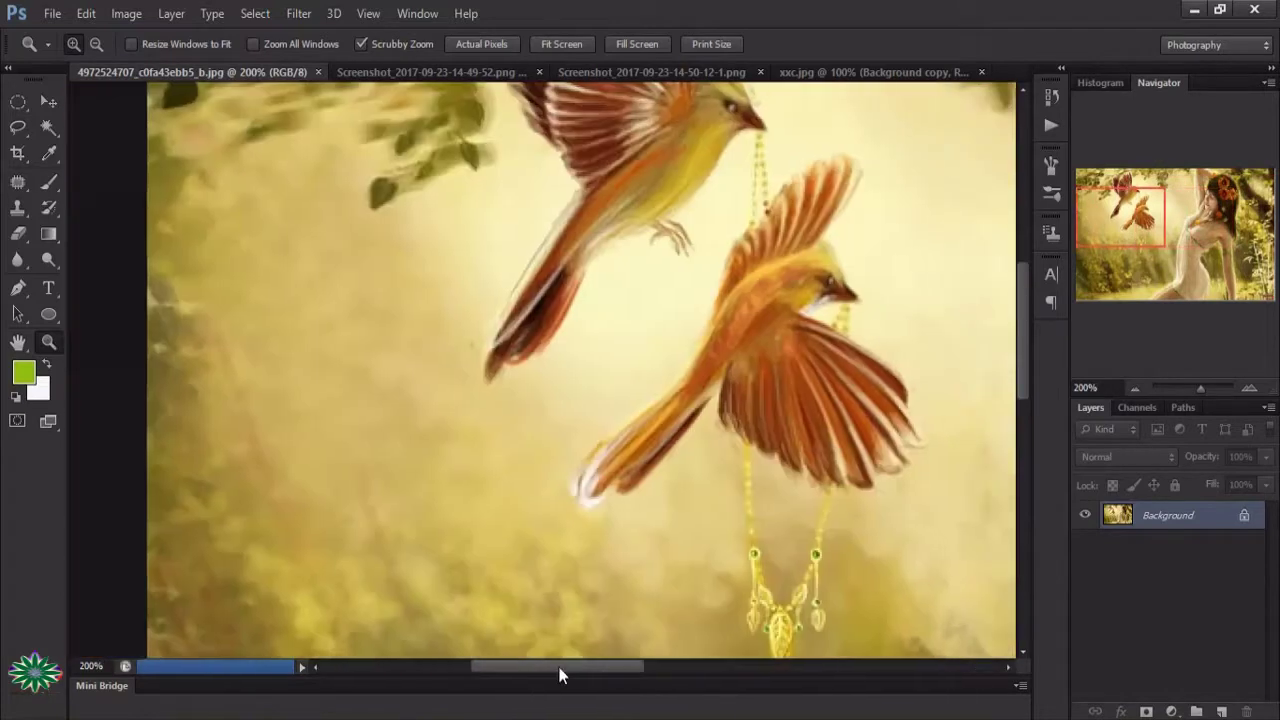
{"action": "scroll", "coordinate": [560, 676], "scroll_direction": "up", "scroll_amount": 3}
{"action": "scroll", "coordinate": [606, 480], "scroll_direction": "up", "scroll_amount": 3}
{"action": "left_click", "coordinate": [18, 288]}
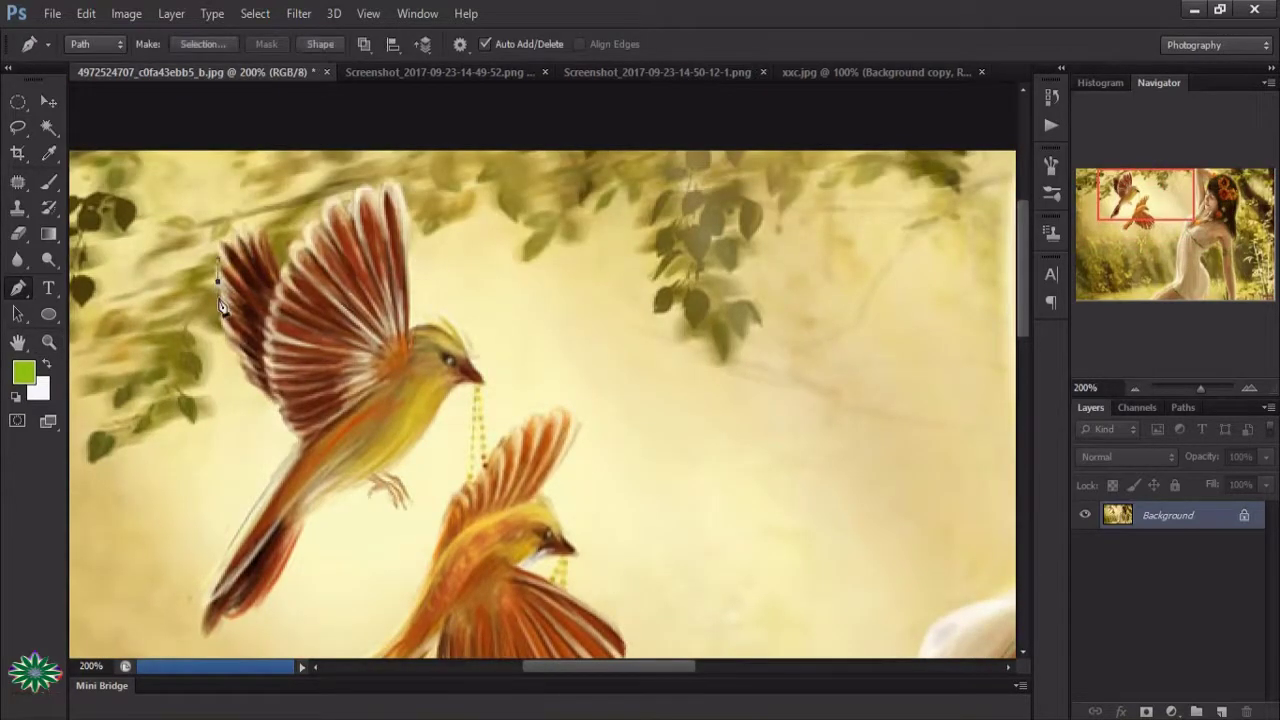
- Trace anchor points along the upper bird's wing edge, tail, belly and feet
{"action": "left_click", "coordinate": [283, 467]}
{"action": "left_click", "coordinate": [253, 509]}
{"action": "left_click", "coordinate": [232, 539]}
{"action": "left_click", "coordinate": [216, 571]}
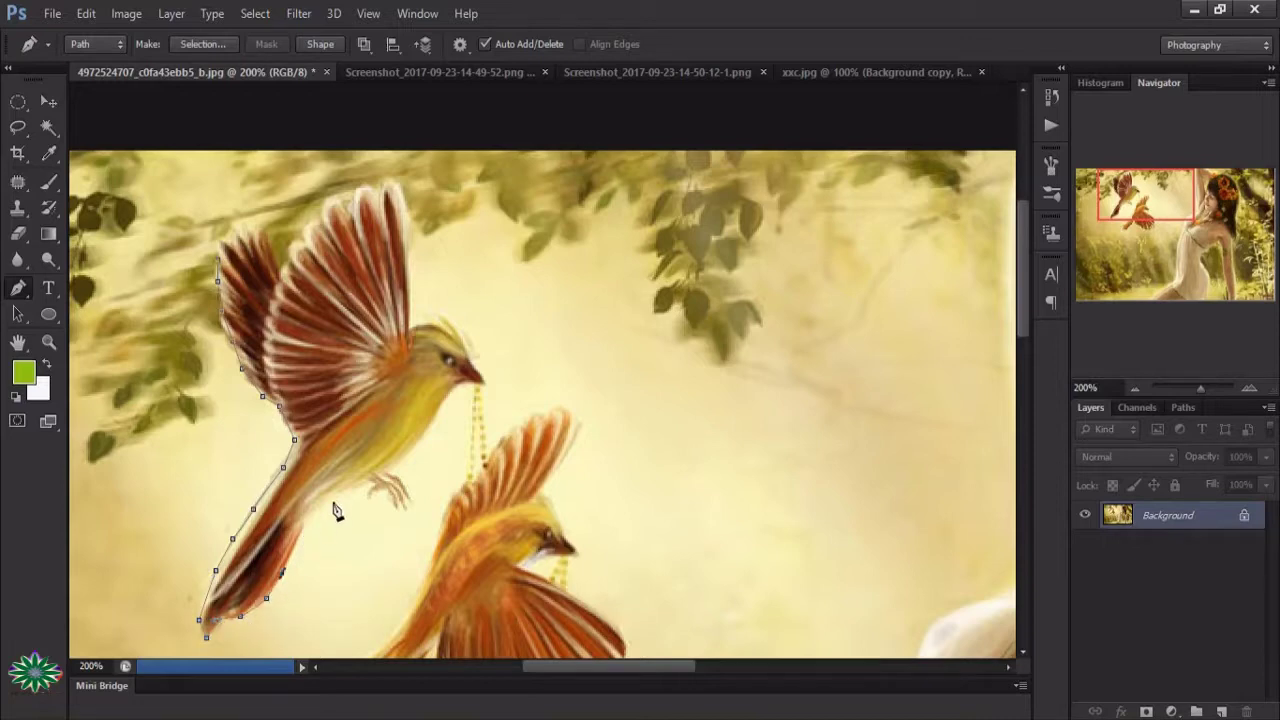
{"action": "left_click", "coordinate": [339, 495]}
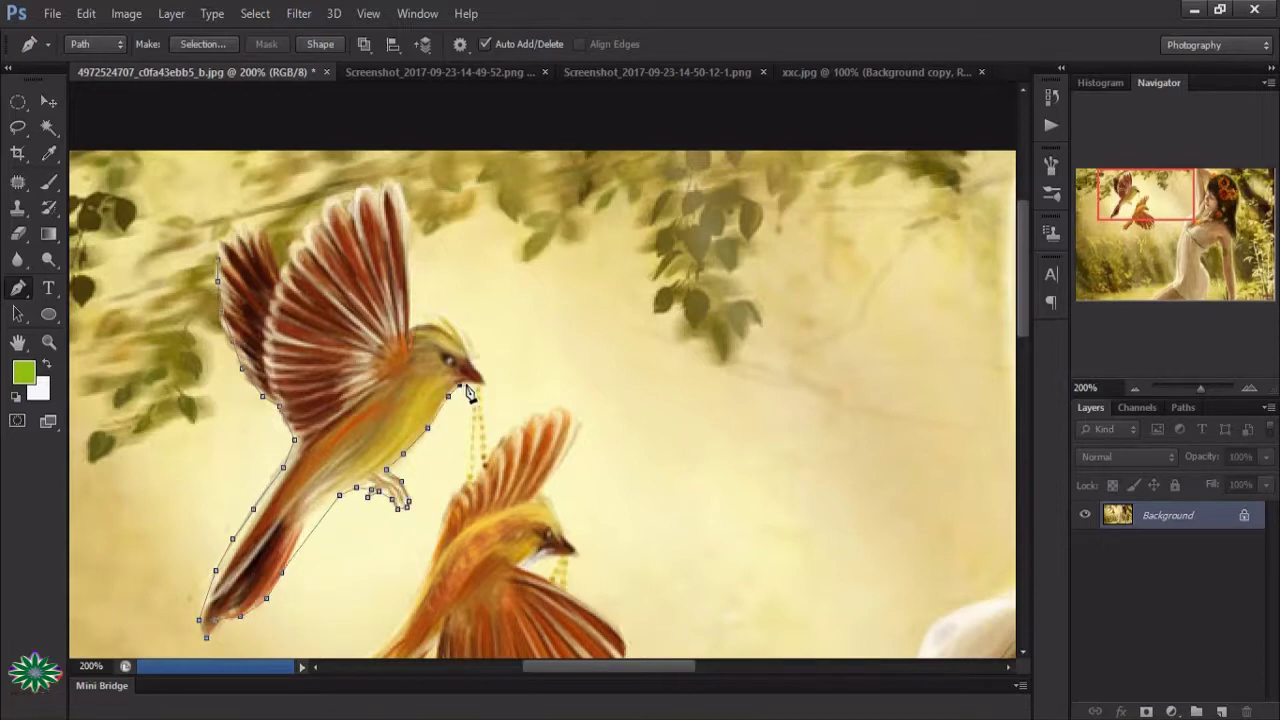
{"action": "left_click", "coordinate": [463, 485]}
{"action": "left_click", "coordinate": [437, 536]}
{"action": "left_click", "coordinate": [424, 582]}
{"action": "scroll", "coordinate": [405, 620], "scroll_direction": "down", "scroll_amount": 3}
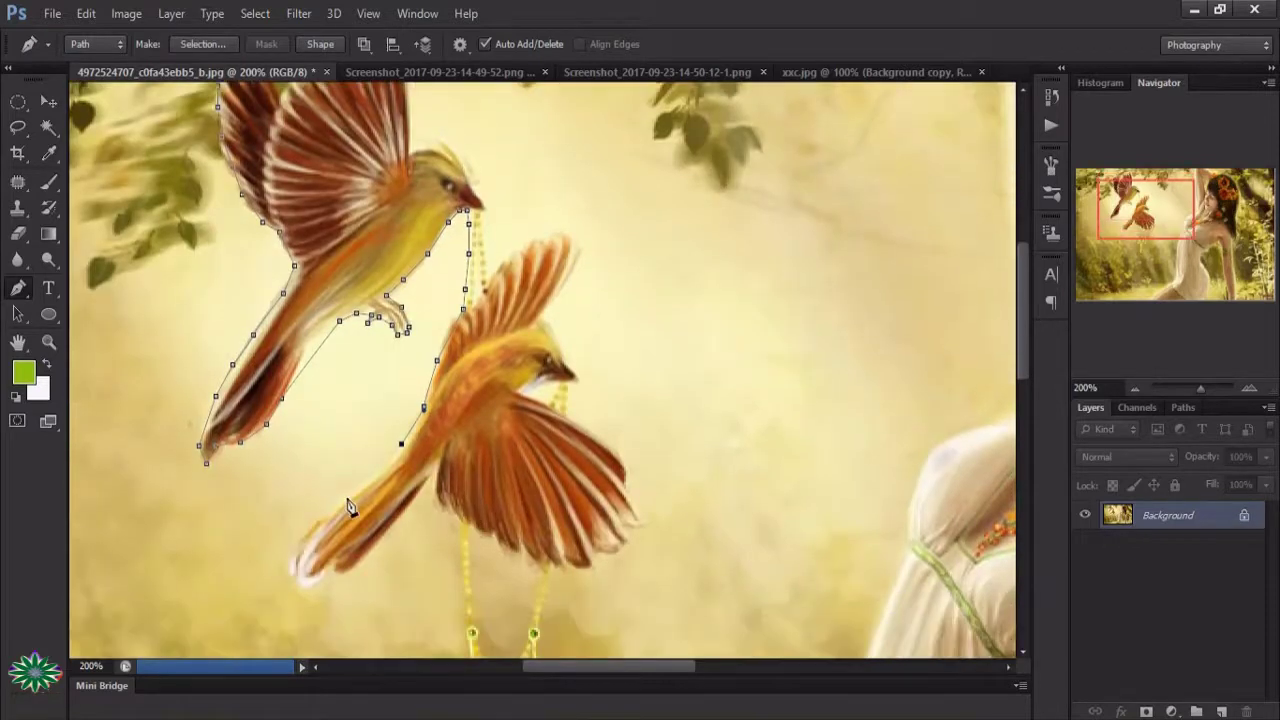
- Continue the path along the lower bird's tail and belly, down the necklace to the pendant tip
{"action": "left_click", "coordinate": [346, 498]}
{"action": "left_click", "coordinate": [303, 540]}
{"action": "left_click", "coordinate": [333, 572]}
{"action": "left_click", "coordinate": [352, 565]}
{"action": "left_click", "coordinate": [381, 533]}
{"action": "left_click", "coordinate": [407, 513]}
{"action": "left_click", "coordinate": [431, 503]}
{"action": "scroll", "coordinate": [458, 532], "scroll_direction": "down", "scroll_amount": 3}
{"action": "left_click", "coordinate": [461, 432]}
{"action": "left_click", "coordinate": [467, 476]}
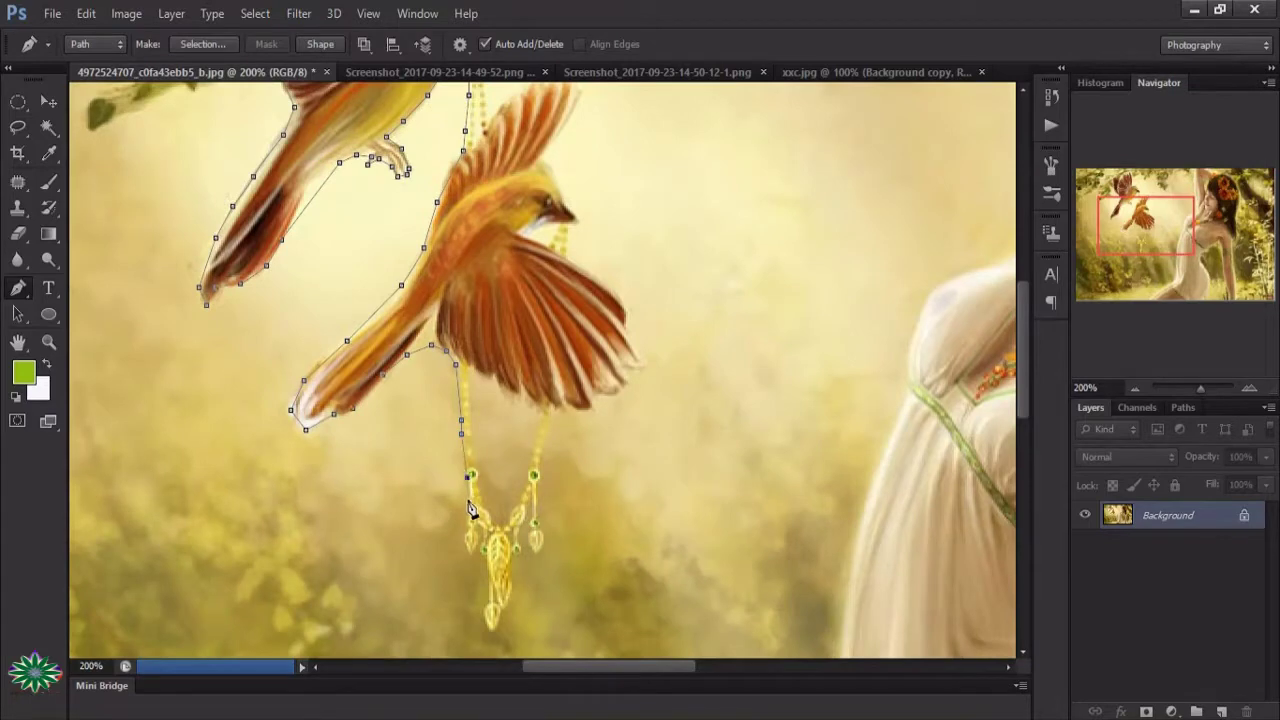
{"action": "left_click", "coordinate": [490, 622]}
{"action": "left_click", "coordinate": [502, 603]}
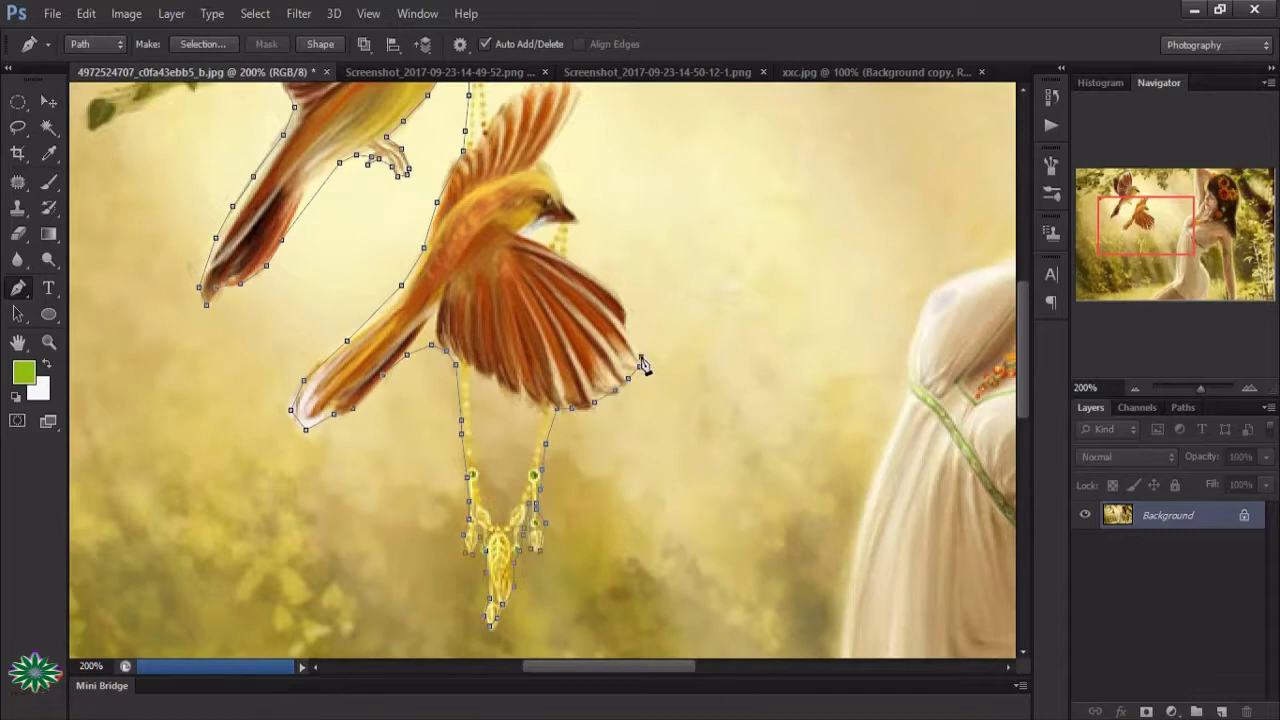
- Trace the lower bird's wing edge and wingtip, then up the chain to the upper bird's head
{"action": "left_click", "coordinate": [626, 301]}
{"action": "left_click", "coordinate": [582, 268]}
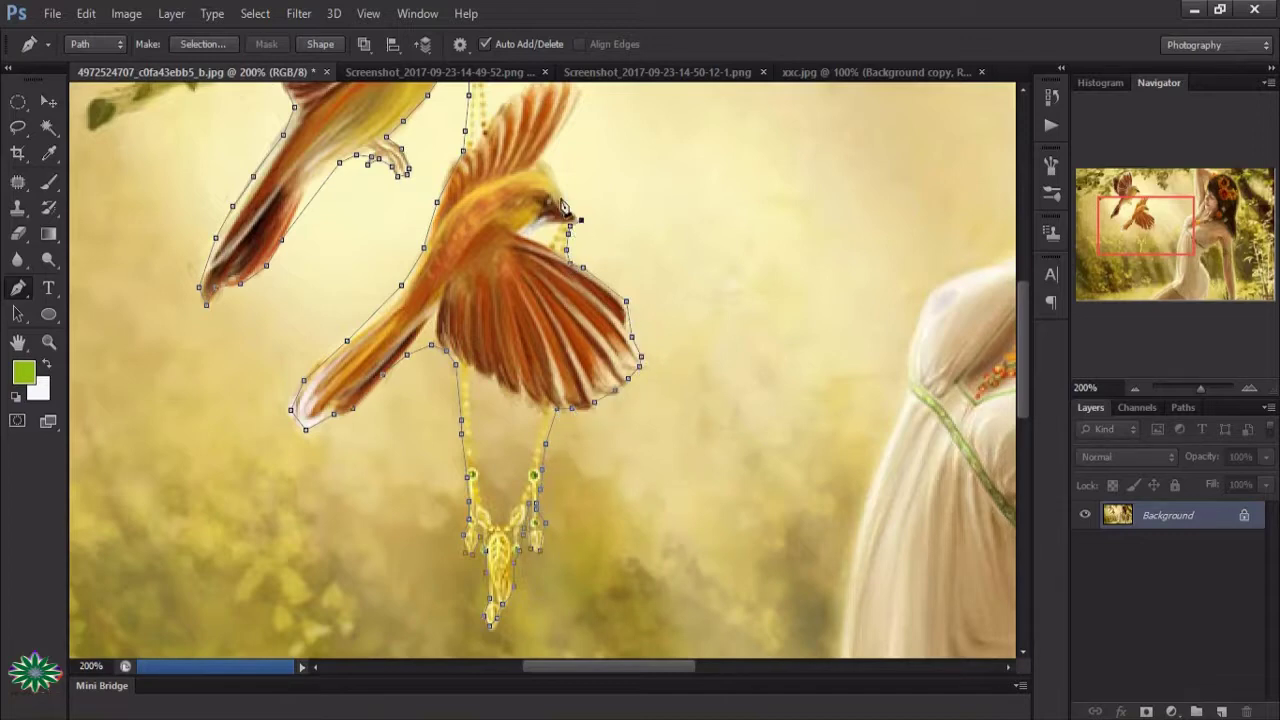
{"action": "scroll", "coordinate": [617, 198], "scroll_direction": "up", "scroll_amount": 4}
{"action": "left_click", "coordinate": [557, 378]}
{"action": "left_click", "coordinate": [575, 322]}
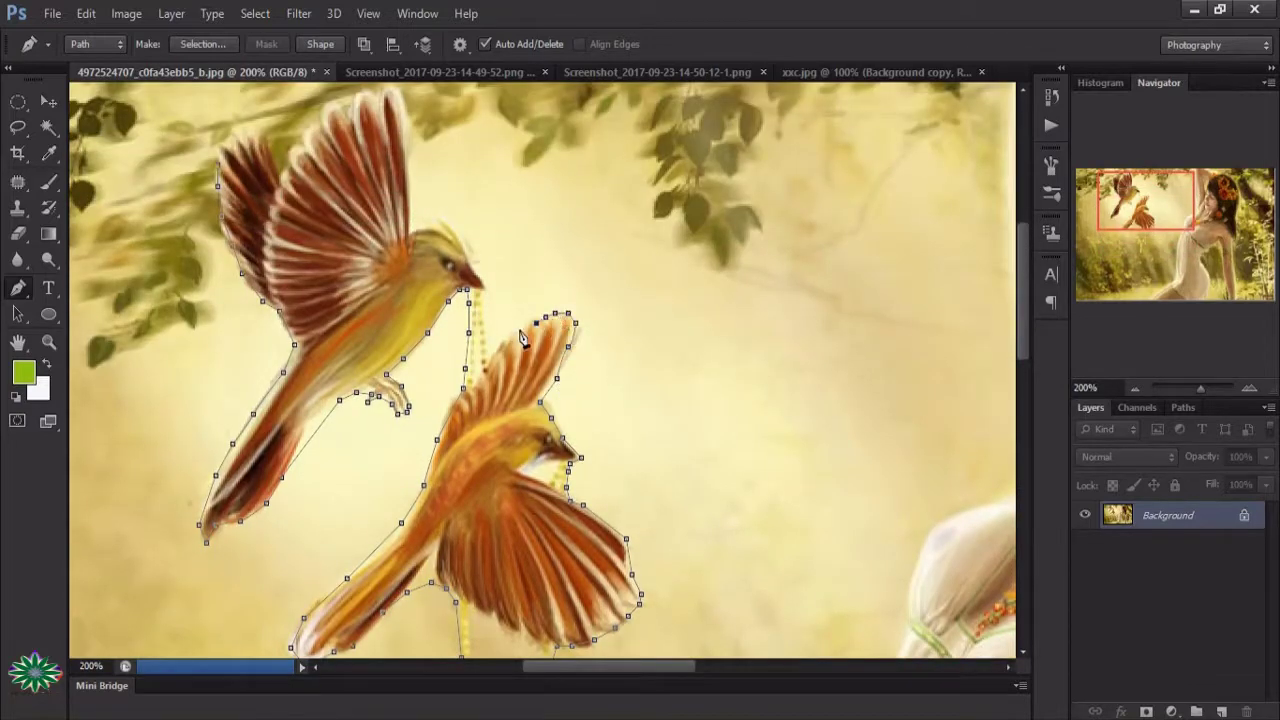
{"action": "left_click", "coordinate": [467, 259]}
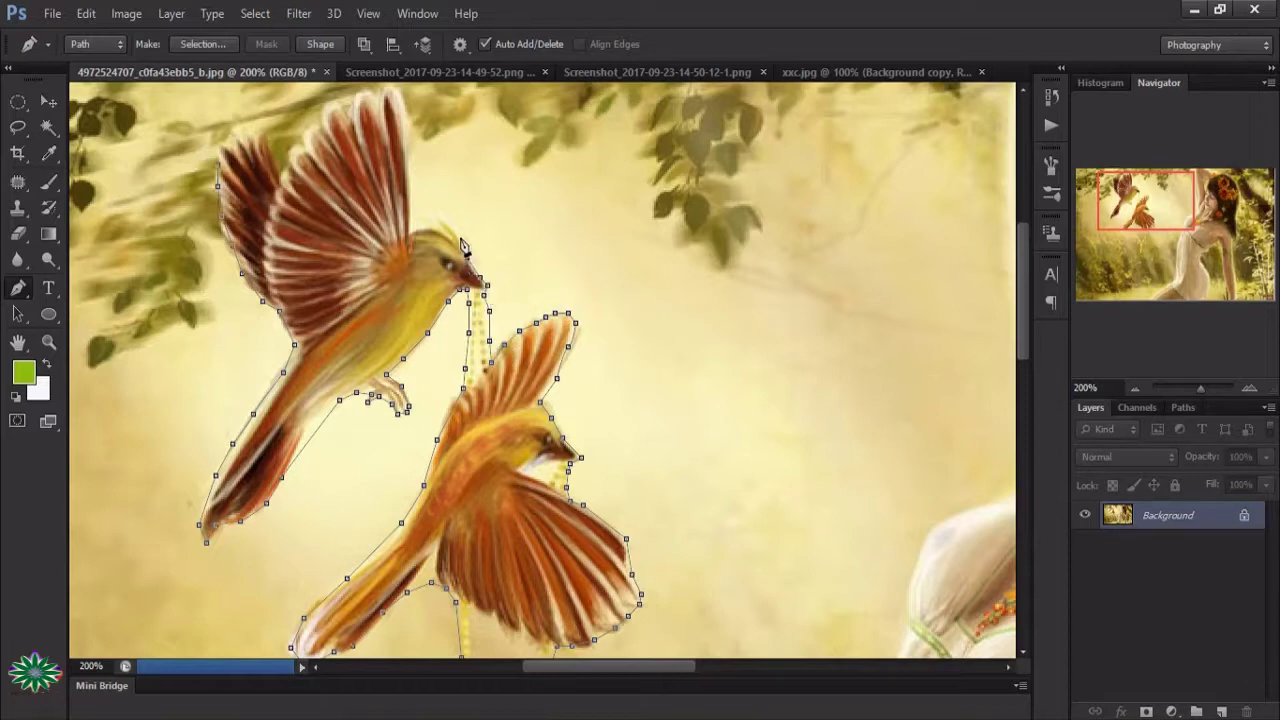
{"action": "left_click", "coordinate": [449, 229]}
{"action": "left_click", "coordinate": [434, 227]}
{"action": "left_click", "coordinate": [410, 159]}
- Trace the top edge of the upper bird's wing and close the outline around both birds
{"action": "scroll", "coordinate": [489, 136], "scroll_direction": "up", "scroll_amount": 1}
{"action": "scroll", "coordinate": [489, 136], "scroll_direction": "up", "scroll_amount": 2}
{"action": "left_click", "coordinate": [394, 201]}
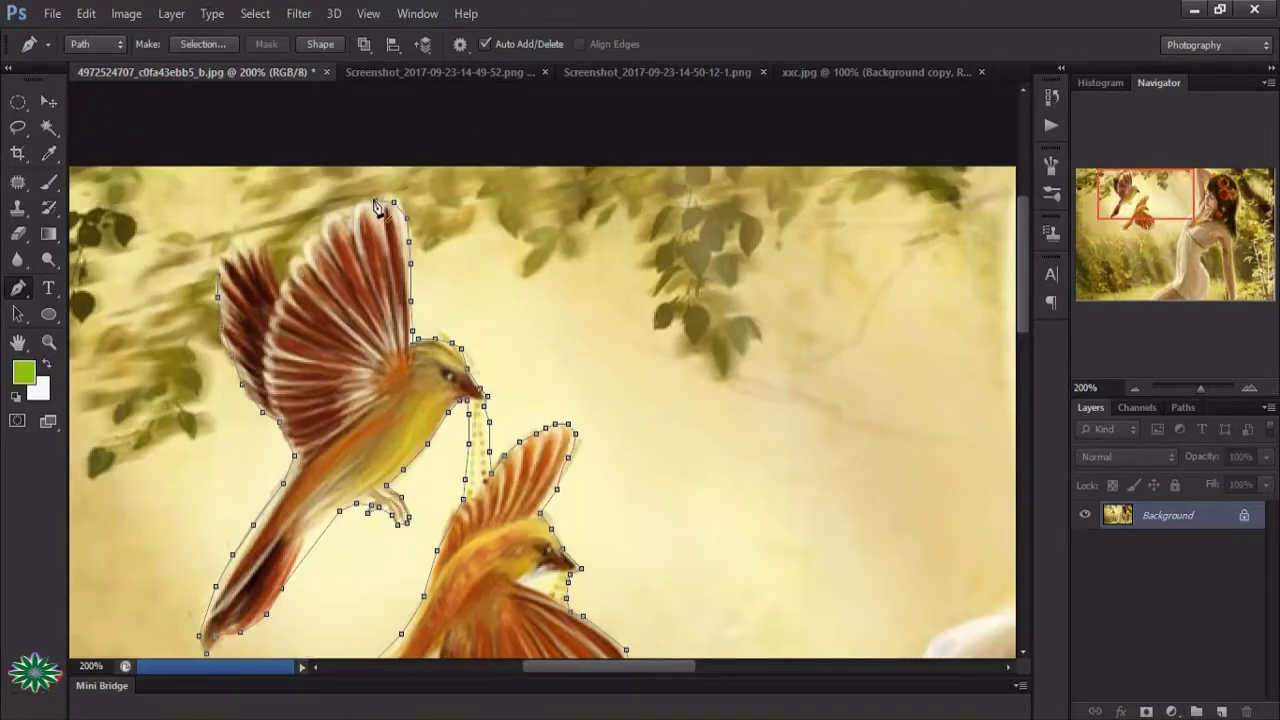
{"action": "left_click", "coordinate": [355, 206]}
{"action": "left_click", "coordinate": [324, 218]}
{"action": "left_click", "coordinate": [294, 261]}
{"action": "left_click", "coordinate": [222, 270]}
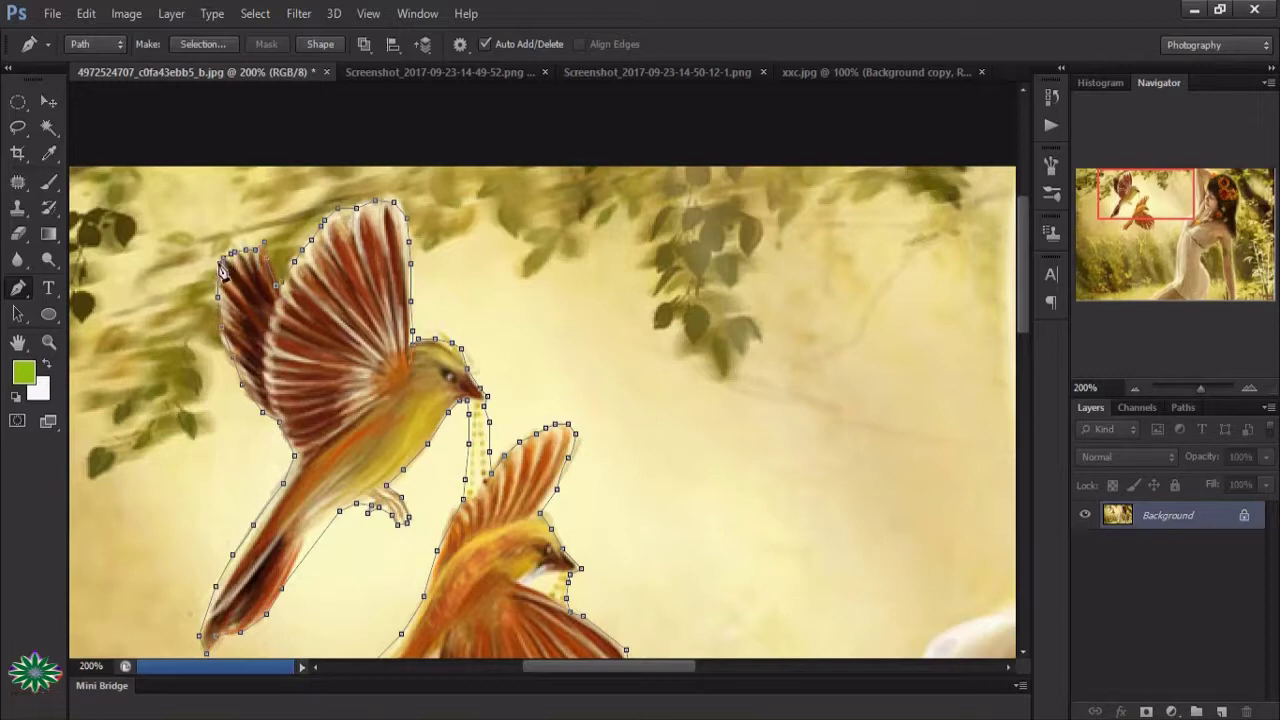
- Start a chain outline near the lower bird's beak, adding a curved point by its head
{"action": "scroll", "coordinate": [538, 355], "scroll_direction": "down", "scroll_amount": 2}
{"action": "scroll", "coordinate": [531, 414], "scroll_direction": "down", "scroll_amount": 1}
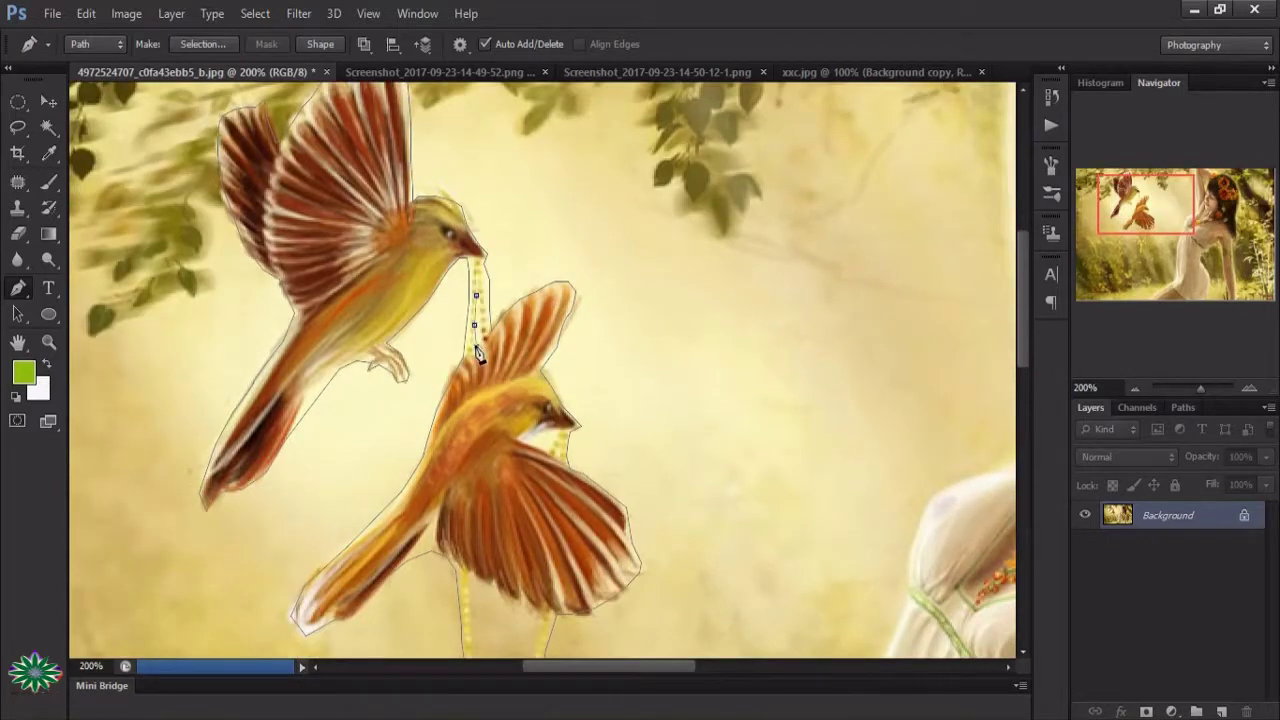
{"action": "left_click", "coordinate": [482, 334]}
{"action": "left_click", "coordinate": [477, 346]}
{"action": "scroll", "coordinate": [485, 345], "scroll_direction": "down", "scroll_amount": 3}
{"action": "left_click", "coordinate": [540, 287]}
{"action": "left_click", "coordinate": [552, 289]}
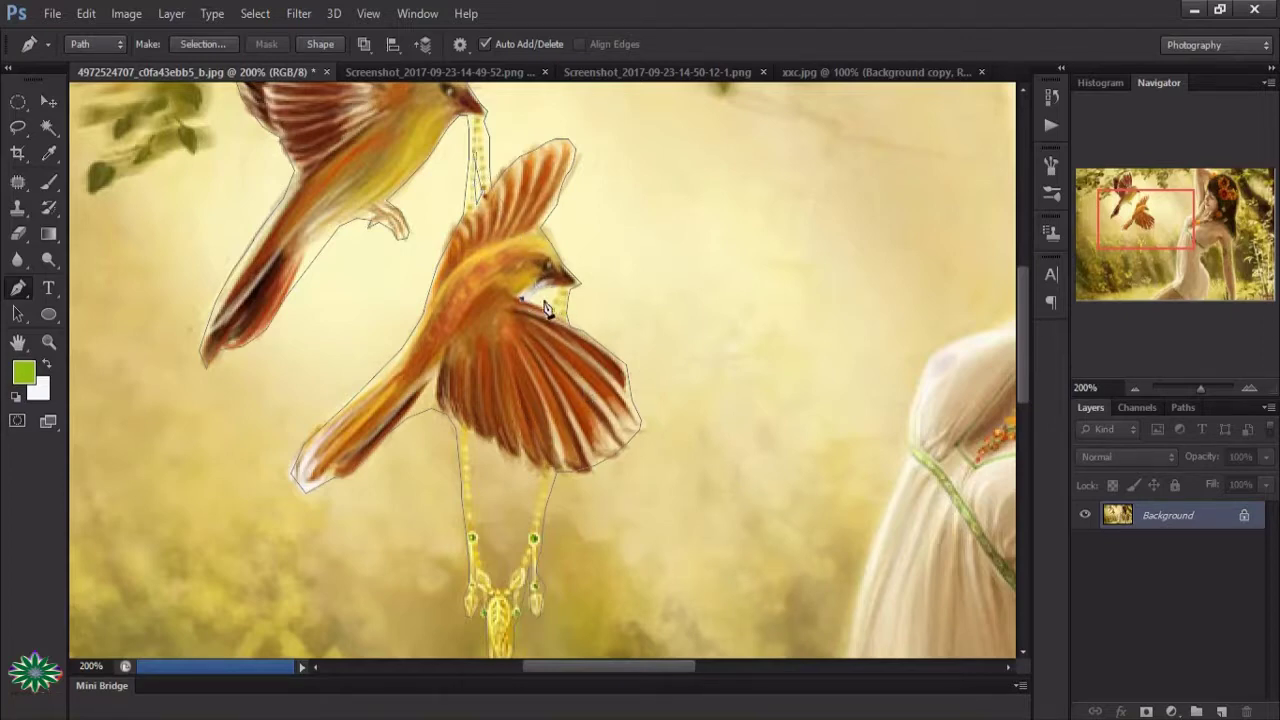
{"action": "left_click_drag", "start_coordinate": [547, 290], "coordinate": [536, 291]}
- Trace down the hanging chain strand, across its bottom, up the other strand, and close it
{"action": "left_click", "coordinate": [470, 437]}
{"action": "left_click", "coordinate": [476, 477]}
{"action": "left_click", "coordinate": [478, 515]}
{"action": "left_click", "coordinate": [480, 547]}
{"action": "left_click", "coordinate": [488, 576]}
{"action": "left_click", "coordinate": [512, 566]}
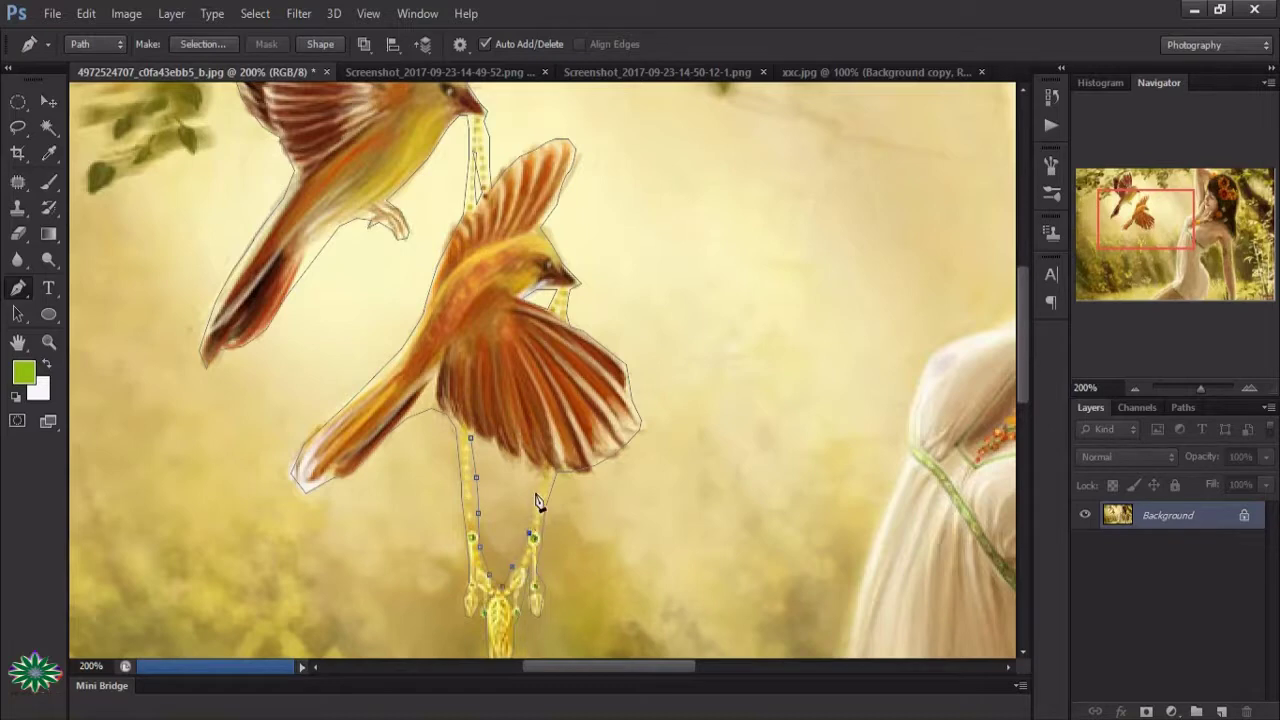
{"action": "left_click", "coordinate": [536, 492]}
{"action": "left_click", "coordinate": [540, 468]}
{"action": "left_click", "coordinate": [472, 438]}
- Convert the birds-and-chain path into a selection with Ctrl+Enter and zoom out to the whole painting
{"action": "key", "text": "ctrl+Return"}
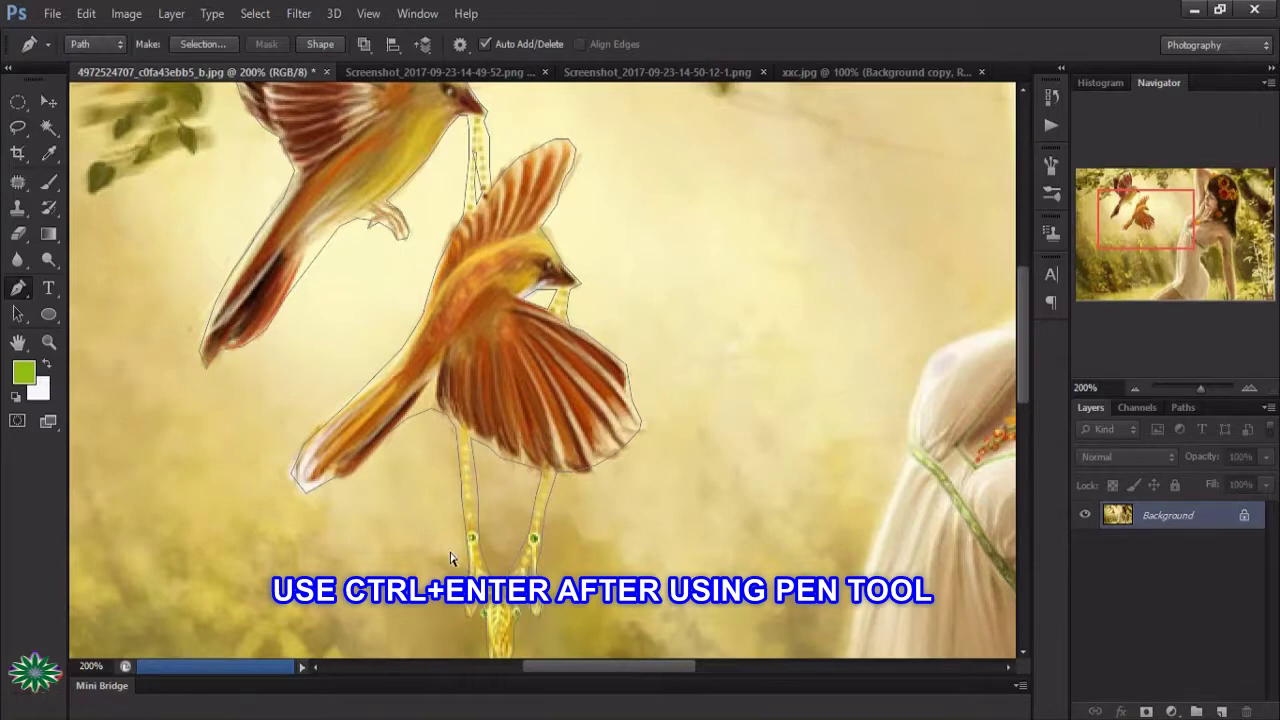
{"action": "key", "text": "ctrl+Return"}
{"action": "scroll", "coordinate": [592, 445], "scroll_direction": "up", "scroll_amount": 3}
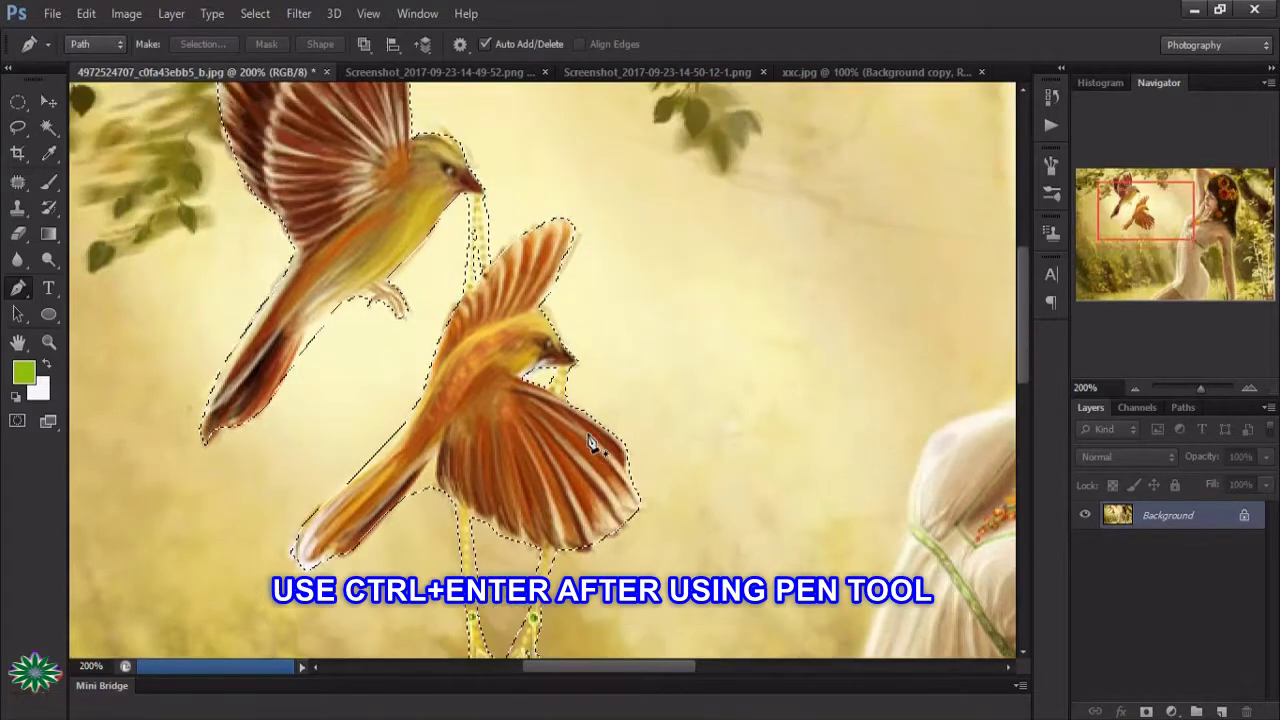
{"action": "scroll", "coordinate": [592, 445], "scroll_direction": "up", "scroll_amount": 1}
{"action": "scroll", "coordinate": [588, 443], "scroll_direction": "up", "scroll_amount": 2}
{"action": "scroll", "coordinate": [588, 443], "scroll_direction": "up", "scroll_amount": 2}
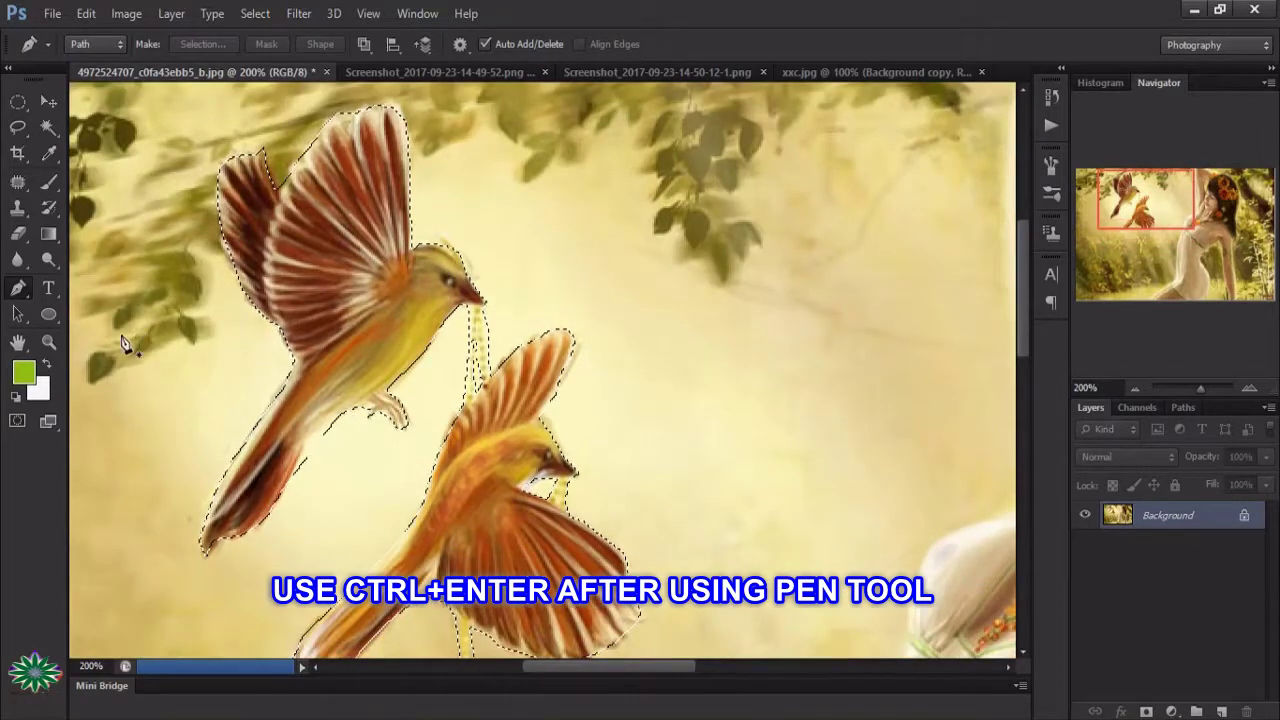
{"action": "left_click", "coordinate": [49, 342]}
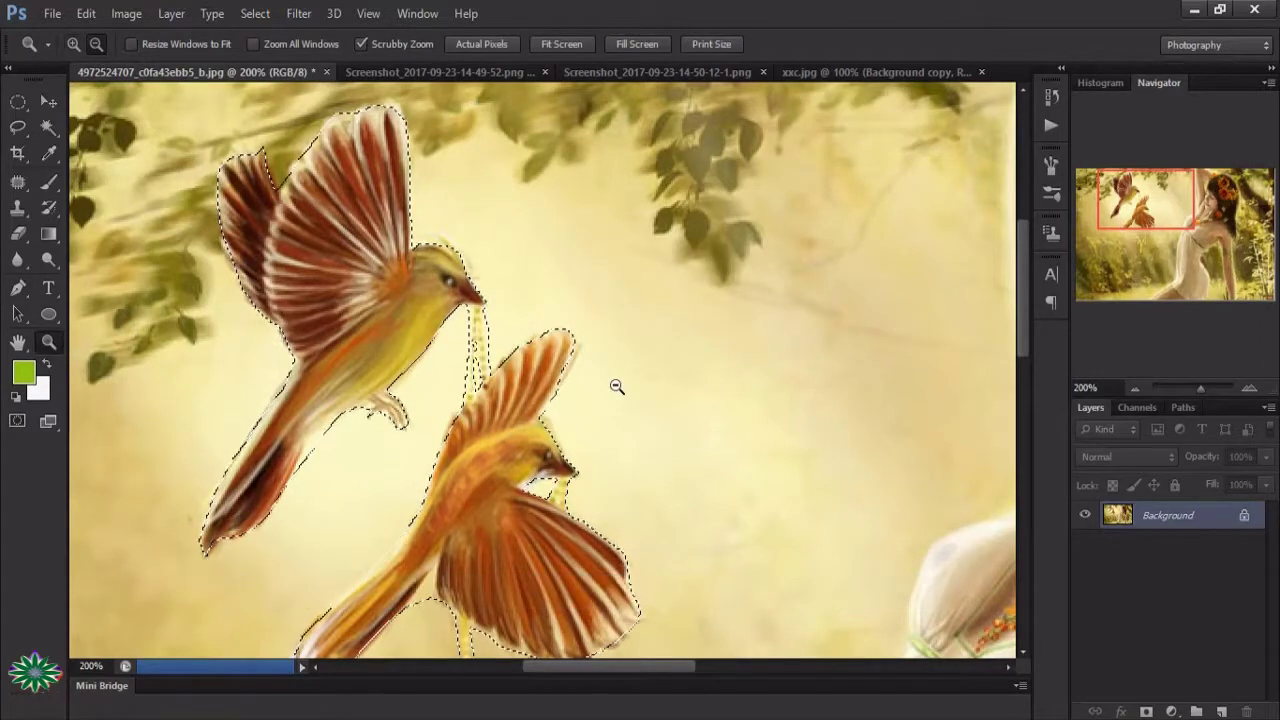
{"action": "left_click", "coordinate": [616, 386], "text": "alt"}
{"action": "scroll", "coordinate": [700, 380], "scroll_direction": "down", "scroll_amount": 1}
{"action": "mouse_move", "coordinate": [666, 666]}
{"action": "left_mouse_down"}
{"action": "mouse_move", "coordinate": [691, 673]}
{"action": "mouse_move", "coordinate": [674, 686]}
{"action": "left_mouse_up"}
- Cycle through the pink butterfly, birds and monarch tabs, ending on the girl-in-green photo xxc.jpg
{"action": "left_click", "coordinate": [844, 74]}
{"action": "left_click", "coordinate": [565, 74]}
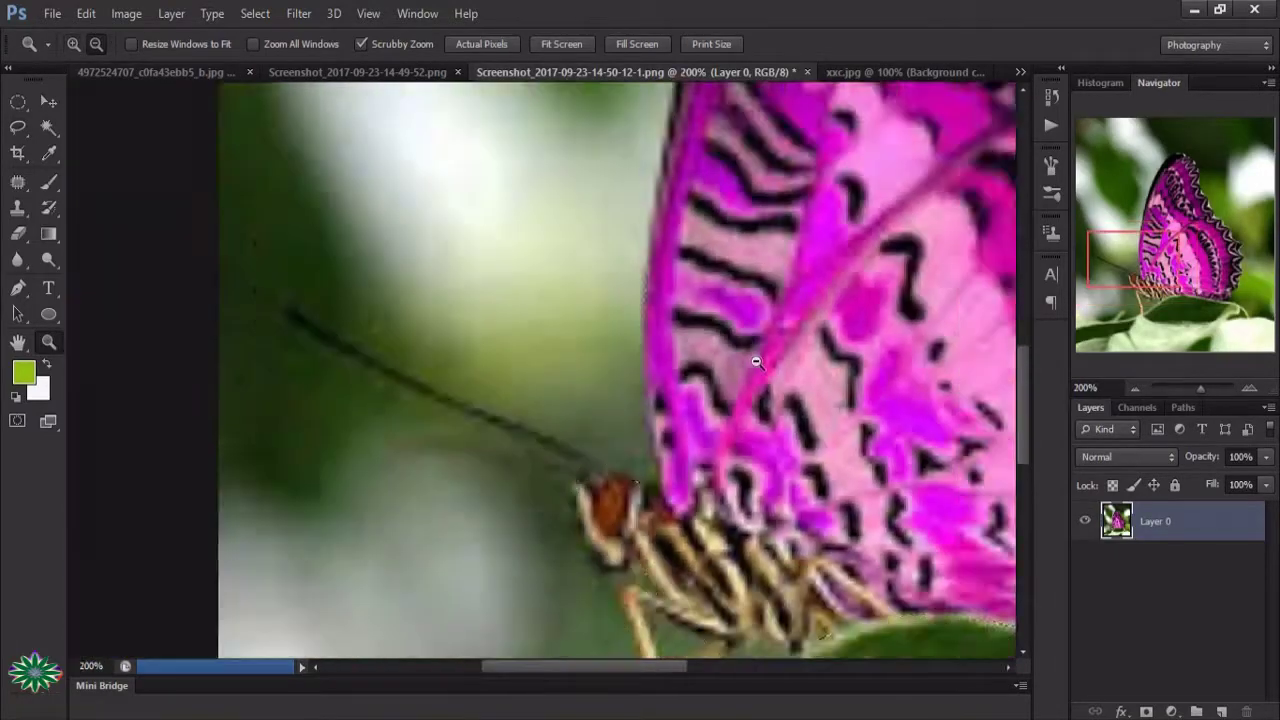
{"action": "key", "text": "ctrl+minus"}
{"action": "key", "text": "ctrl+minus"}
{"action": "left_click", "coordinate": [851, 72]}
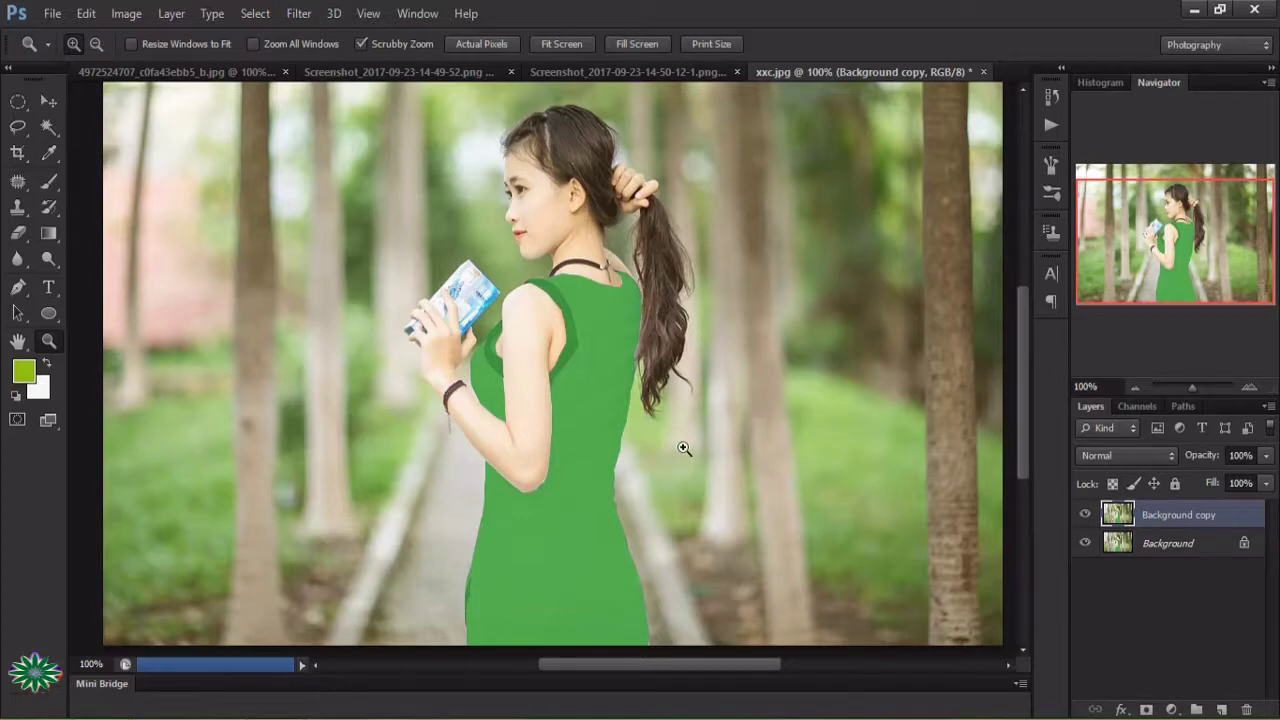
{"action": "left_click", "coordinate": [185, 72]}
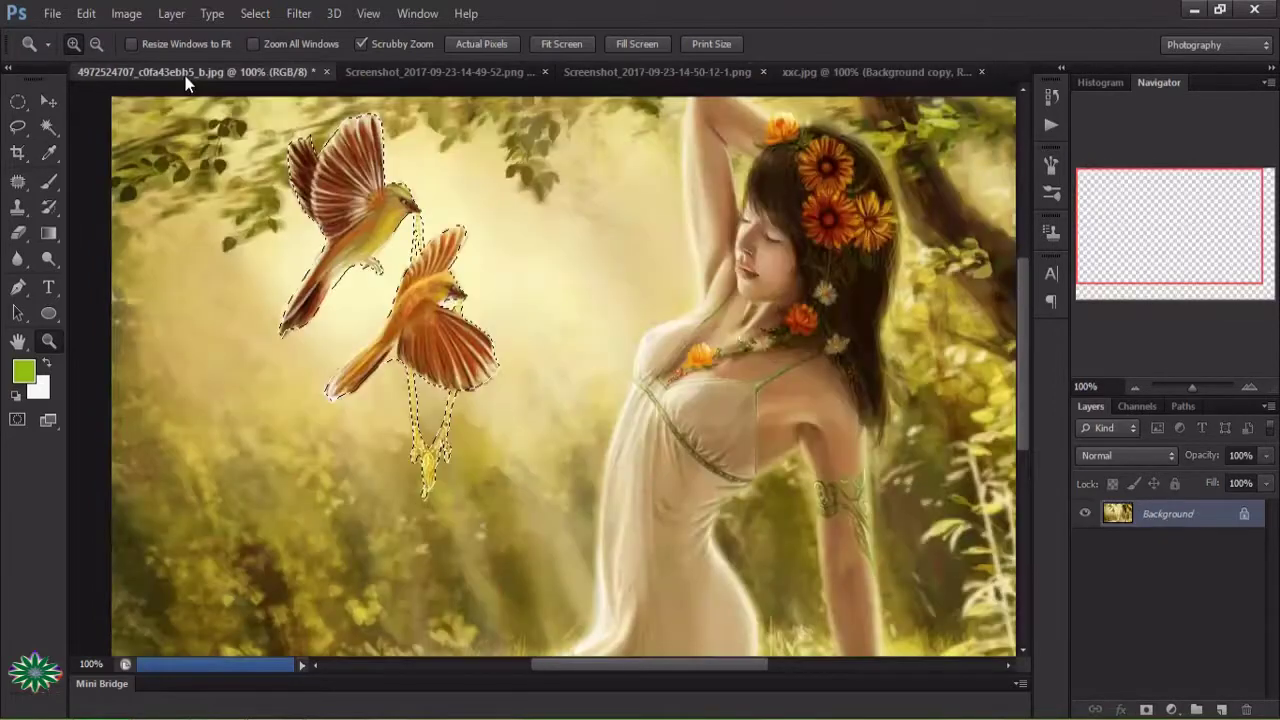
{"action": "left_click", "coordinate": [490, 72]}
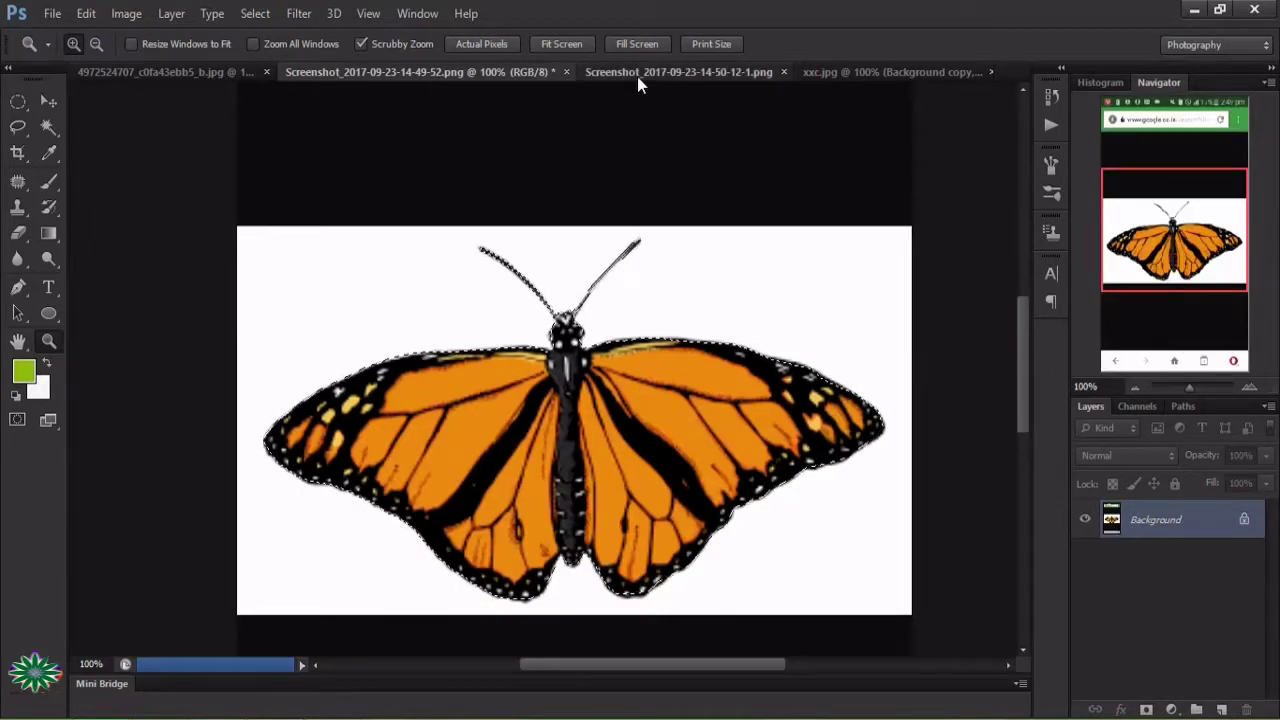
{"action": "left_click", "coordinate": [637, 76]}
{"action": "left_click", "coordinate": [852, 76]}
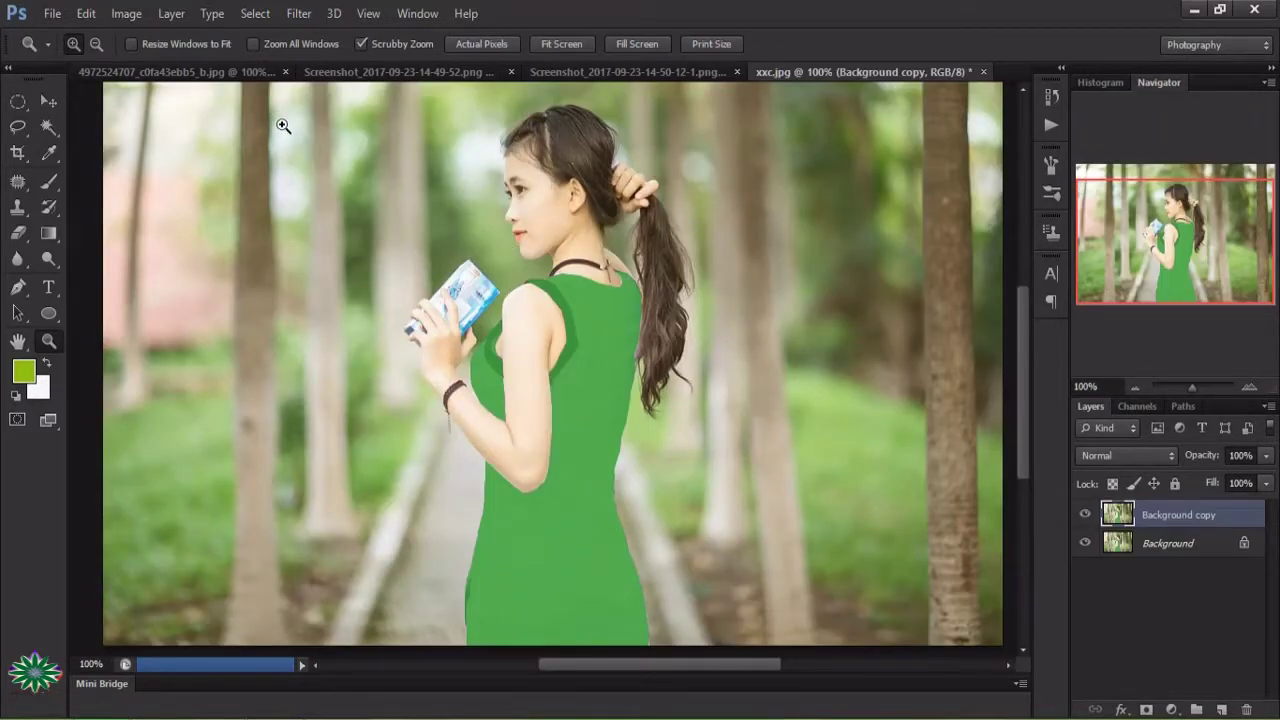
- Drag the pink butterfly into xxc.jpg as Layer 1, shrink it, tilt it about 11.66° and move it top-left
{"action": "left_click", "coordinate": [670, 76]}
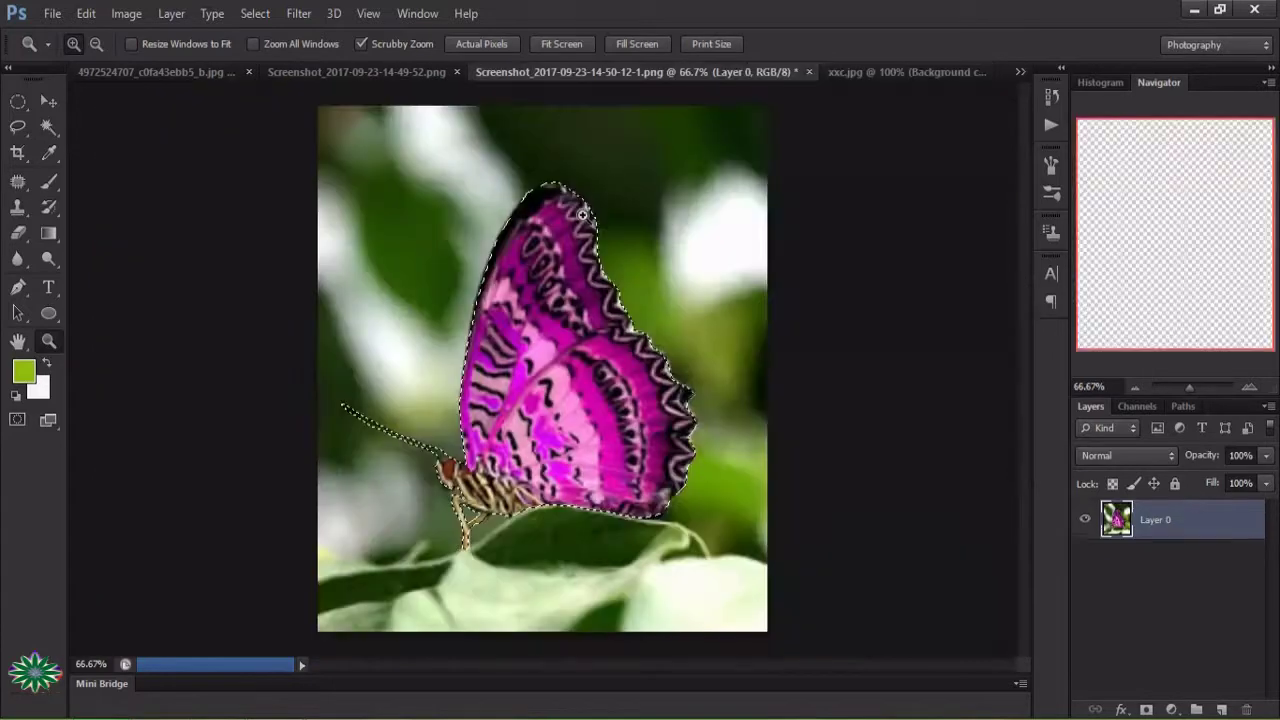
{"action": "key", "text": "v"}
{"action": "mouse_move", "coordinate": [640, 307]}
{"action": "left_mouse_down"}
{"action": "mouse_move", "coordinate": [863, 77]}
{"action": "mouse_move", "coordinate": [394, 163]}
{"action": "left_mouse_up"}
{"action": "key", "text": "ctrl+t"}
{"action": "mouse_move", "coordinate": [375, 95]}
{"action": "left_mouse_down"}
{"action": "mouse_move", "coordinate": [740, 465]}
{"action": "mouse_move", "coordinate": [847, 597]}
{"action": "mouse_move", "coordinate": [228, 228]}
{"action": "mouse_move", "coordinate": [260, 218]}
{"action": "mouse_move", "coordinate": [223, 226]}
{"action": "left_mouse_up"}
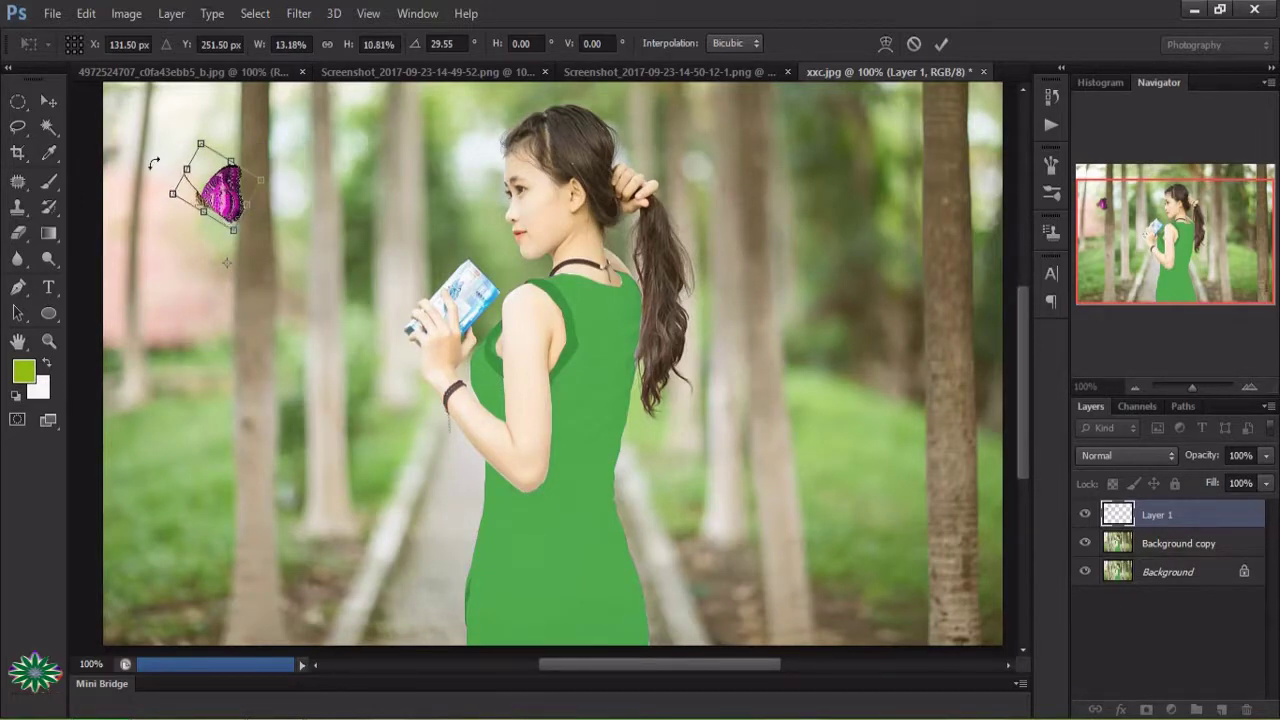
{"action": "mouse_move", "coordinate": [154, 162]}
{"action": "left_mouse_down"}
{"action": "mouse_move", "coordinate": [176, 205]}
{"action": "mouse_move", "coordinate": [177, 172]}
{"action": "left_mouse_up"}
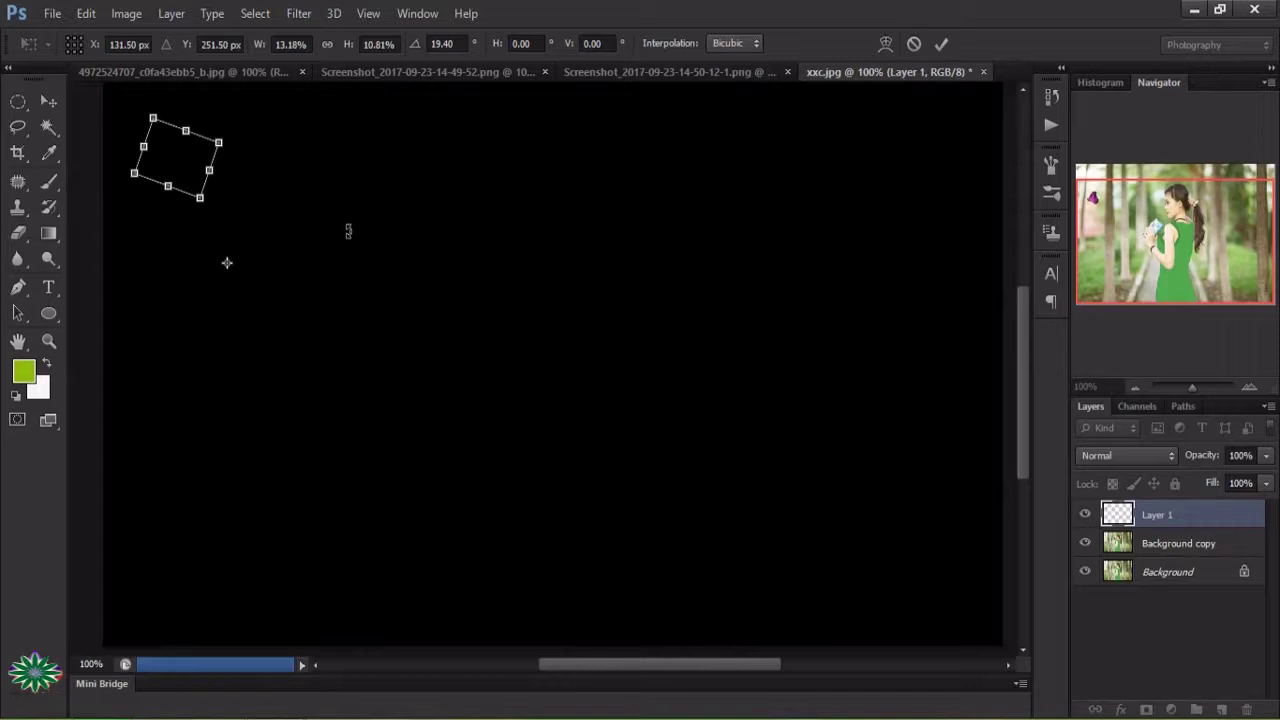
{"action": "left_click", "coordinate": [941, 44]}
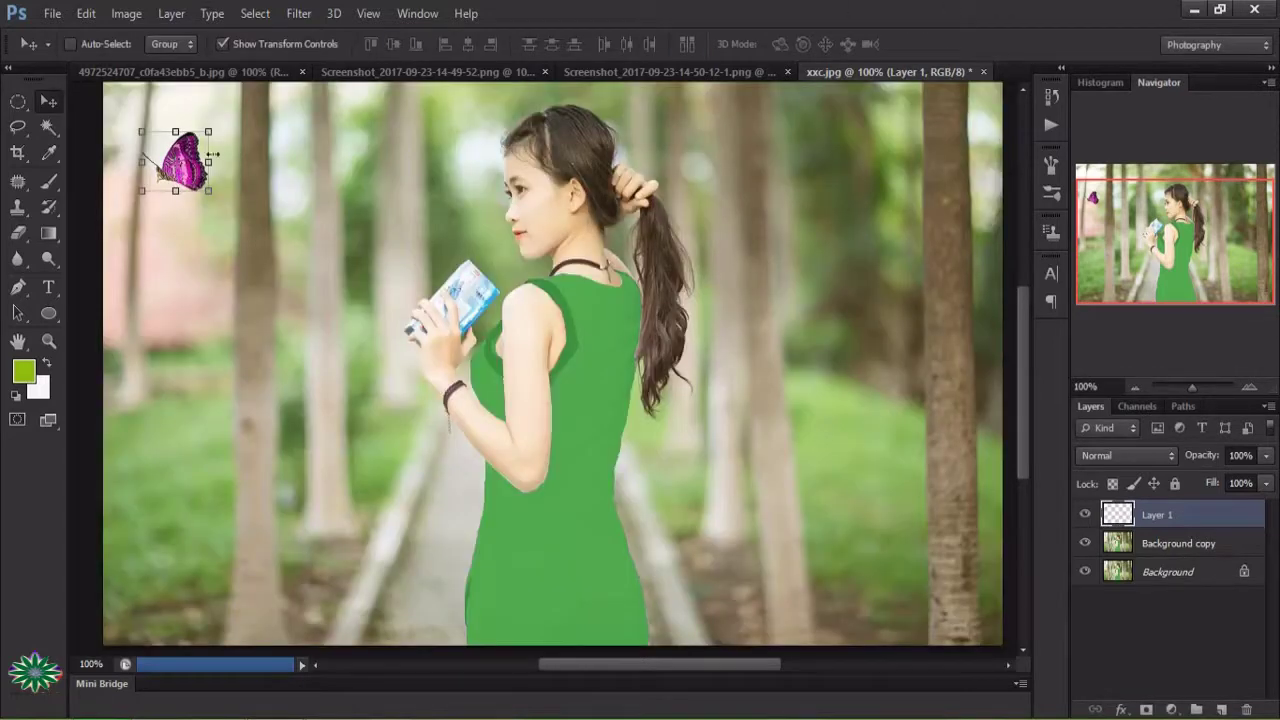
{"action": "left_click", "coordinate": [210, 162]}
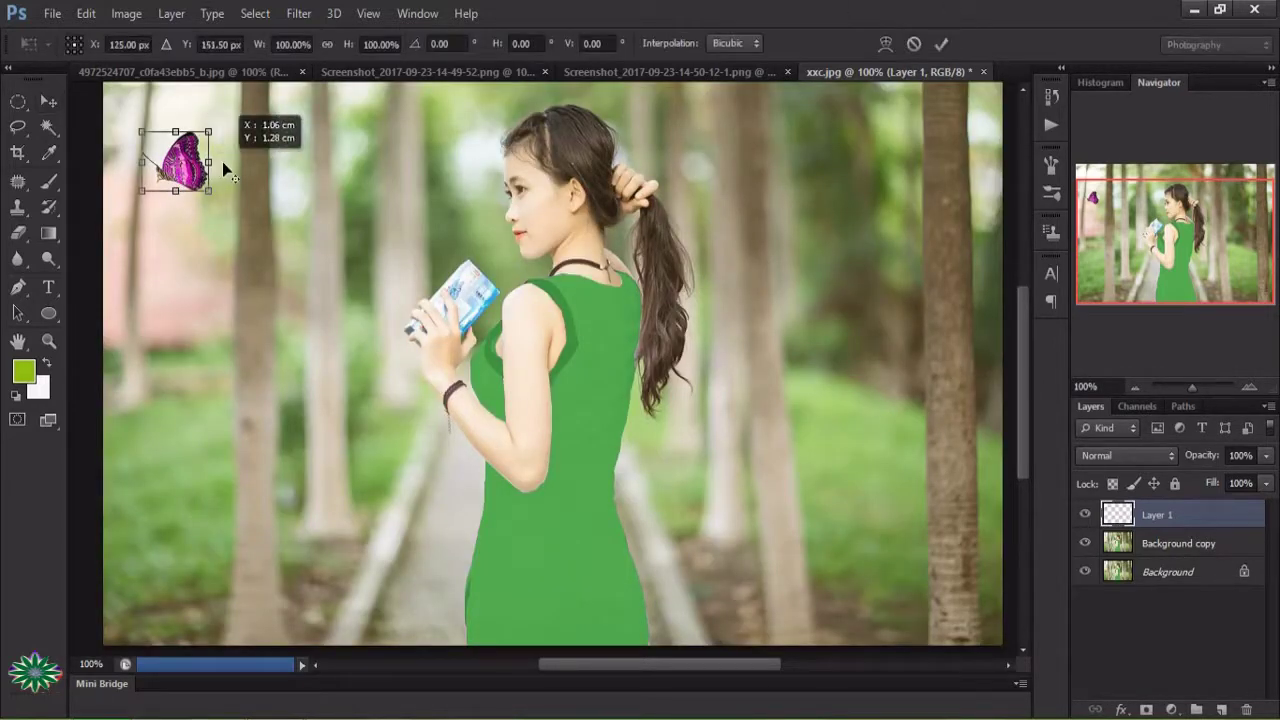
{"action": "mouse_move", "coordinate": [185, 170]}
{"action": "left_mouse_down"}
{"action": "mouse_move", "coordinate": [268, 168]}
{"action": "mouse_move", "coordinate": [158, 158]}
{"action": "mouse_move", "coordinate": [183, 155]}
{"action": "mouse_move", "coordinate": [148, 141]}
{"action": "left_mouse_up"}
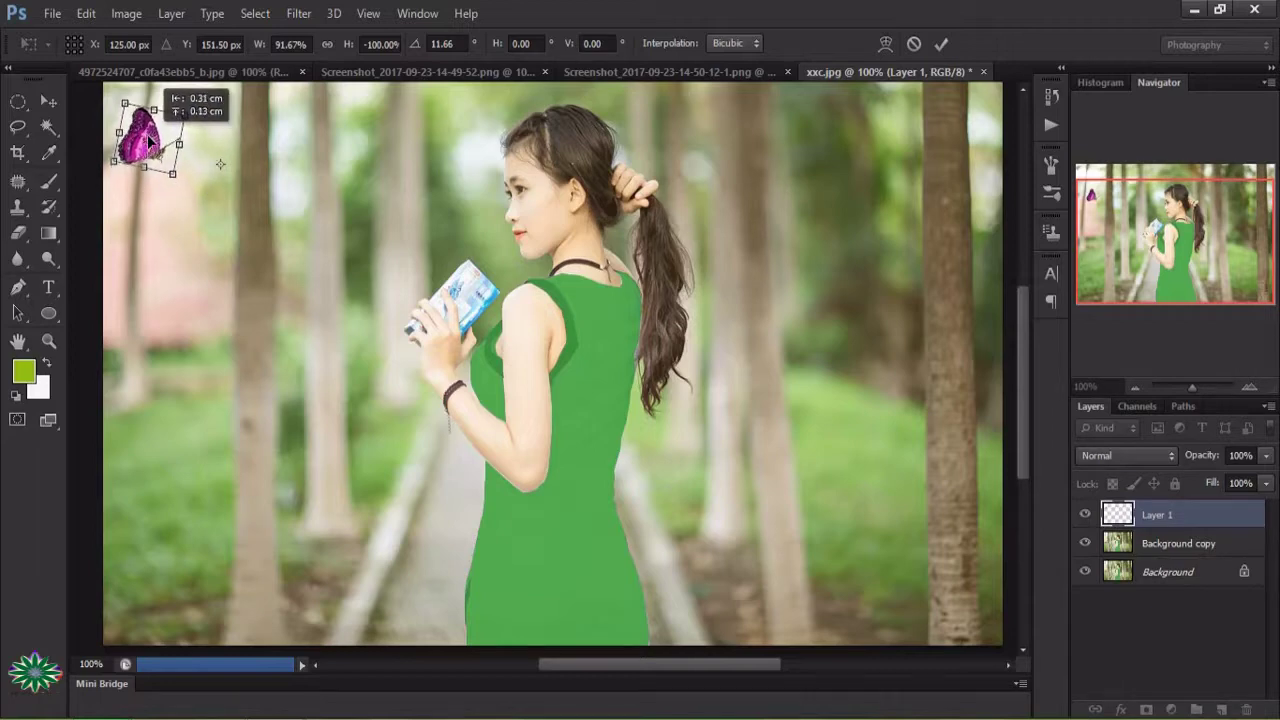
- Commit the butterfly's transform and turn it green with Hue/Saturation: Hue +160, Saturation +32
{"action": "left_click", "coordinate": [136, 15]}
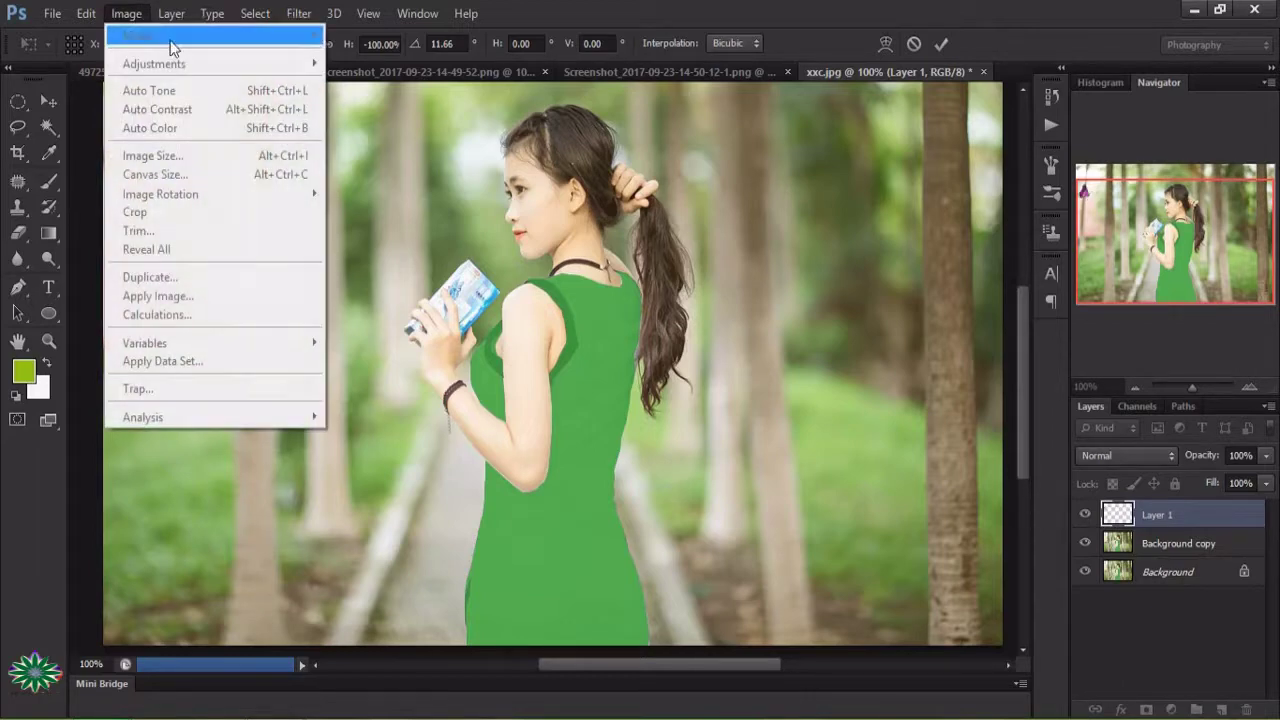
{"action": "left_click", "coordinate": [364, 88]}
{"action": "left_click", "coordinate": [943, 44]}
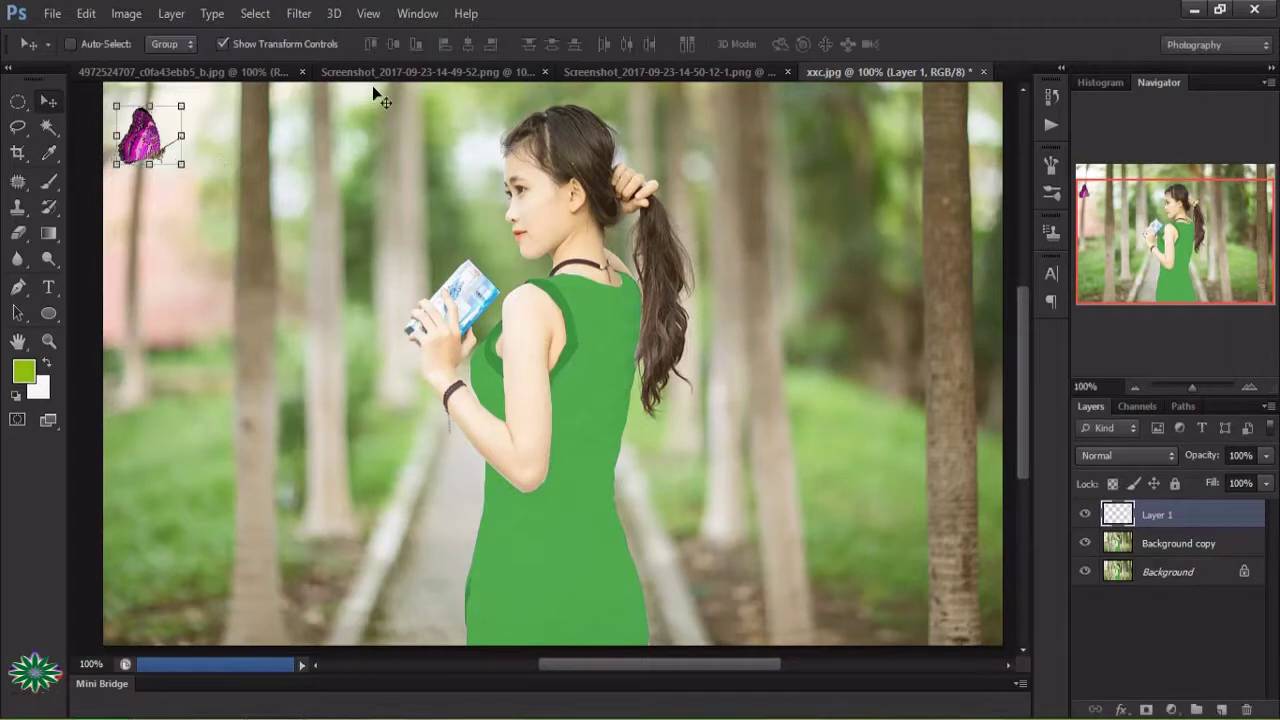
{"action": "left_click", "coordinate": [126, 14]}
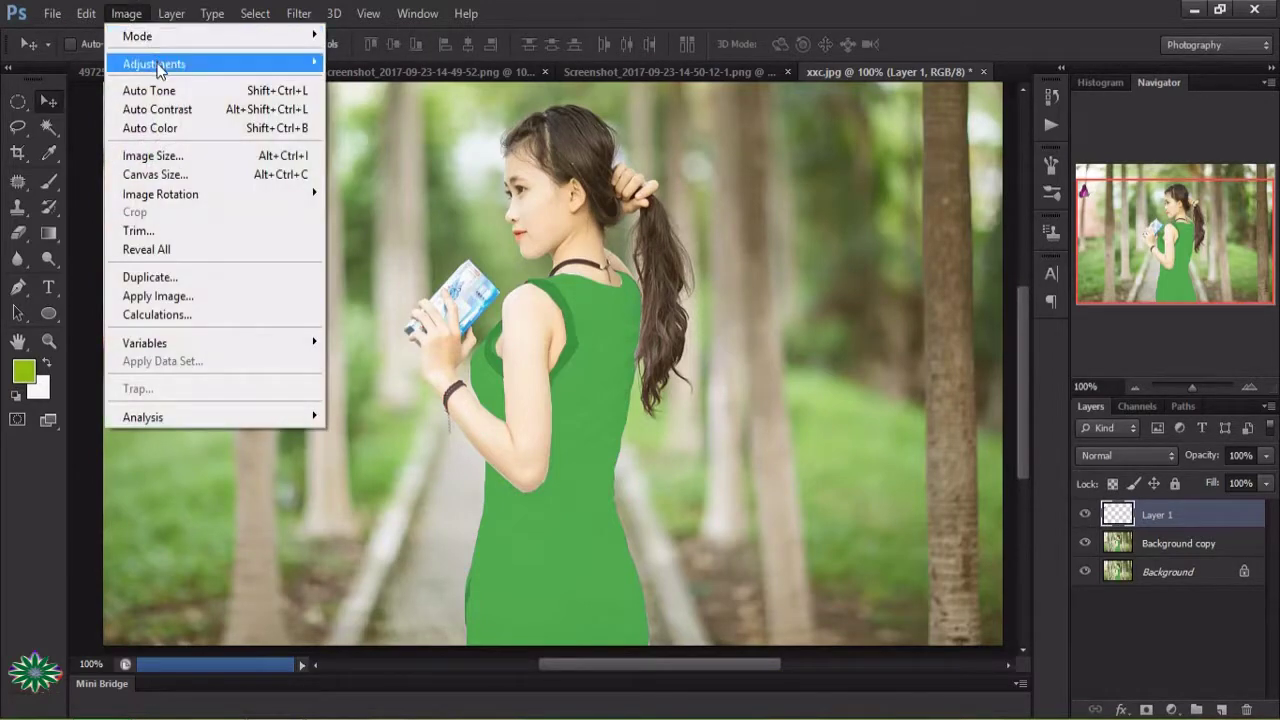
{"action": "mouse_move", "coordinate": [154, 64]}
{"action": "left_click", "coordinate": [408, 168]}
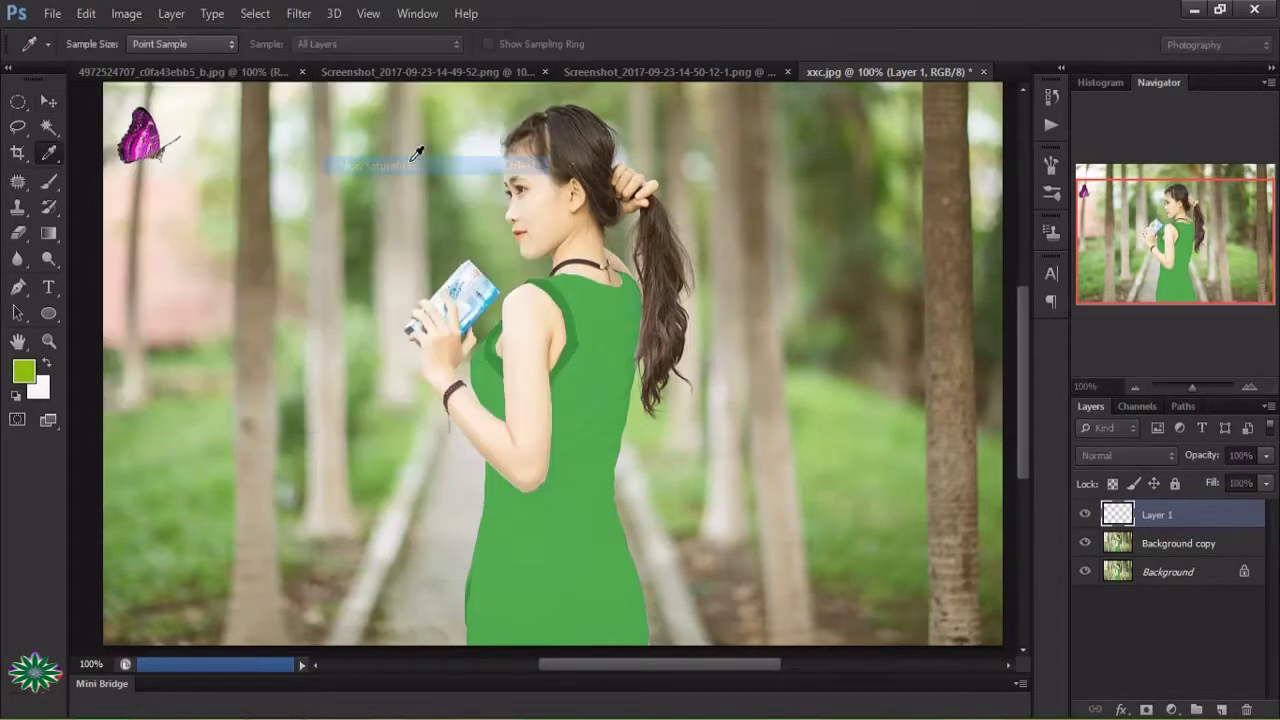
{"action": "left_click_drag", "start_coordinate": [1049, 367], "coordinate": [1128, 368]}
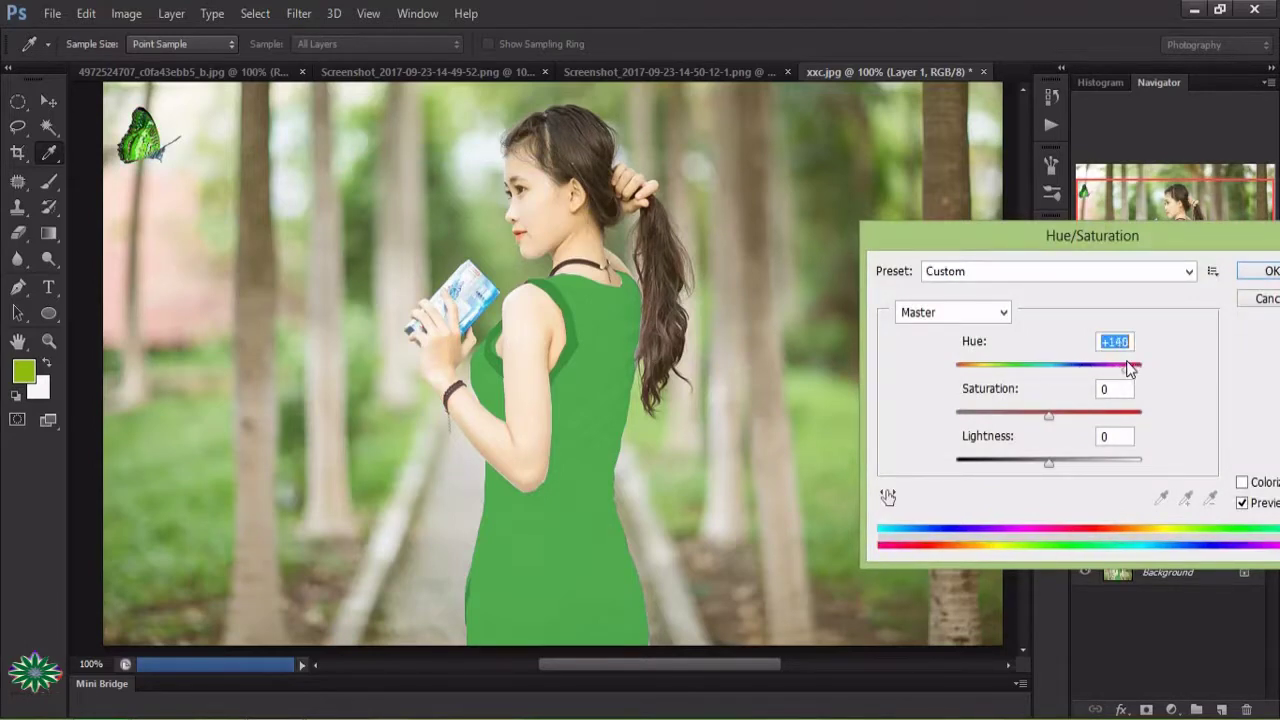
{"action": "left_click_drag", "start_coordinate": [1049, 416], "coordinate": [1083, 418]}
{"action": "left_click_drag", "start_coordinate": [1129, 370], "coordinate": [1136, 370]}
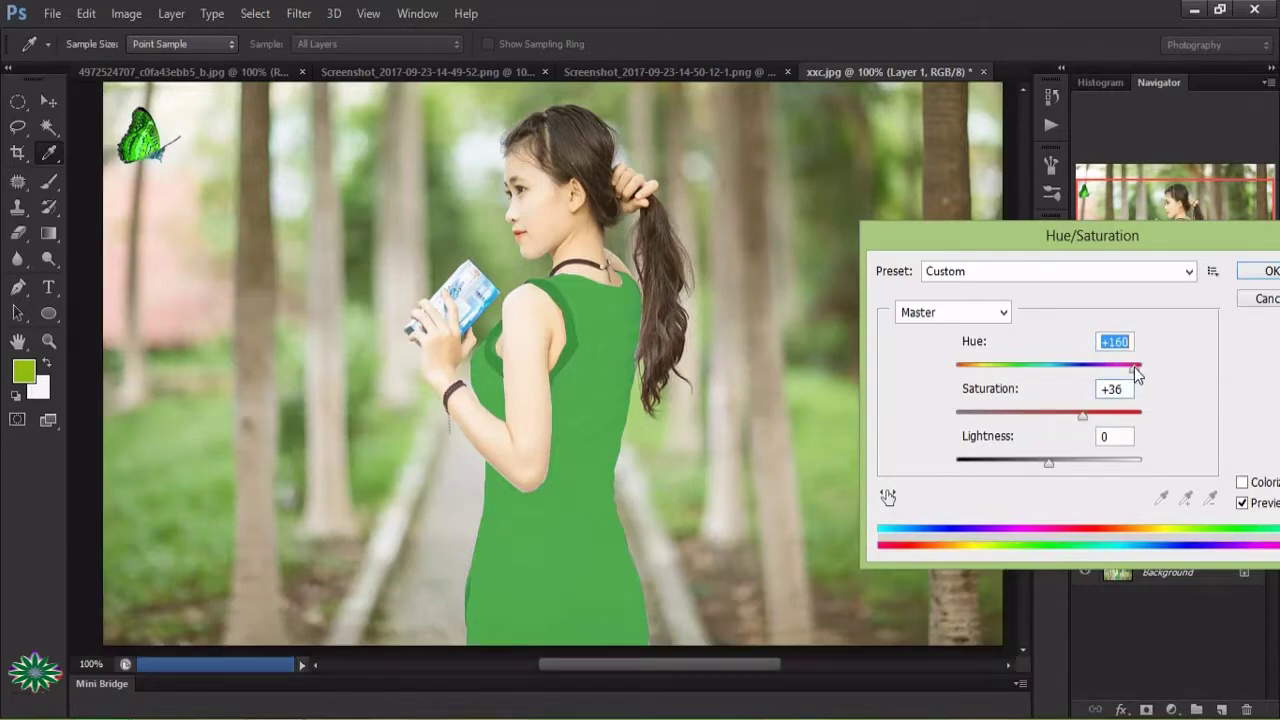
{"action": "left_click_drag", "start_coordinate": [1083, 418], "coordinate": [1079, 418]}
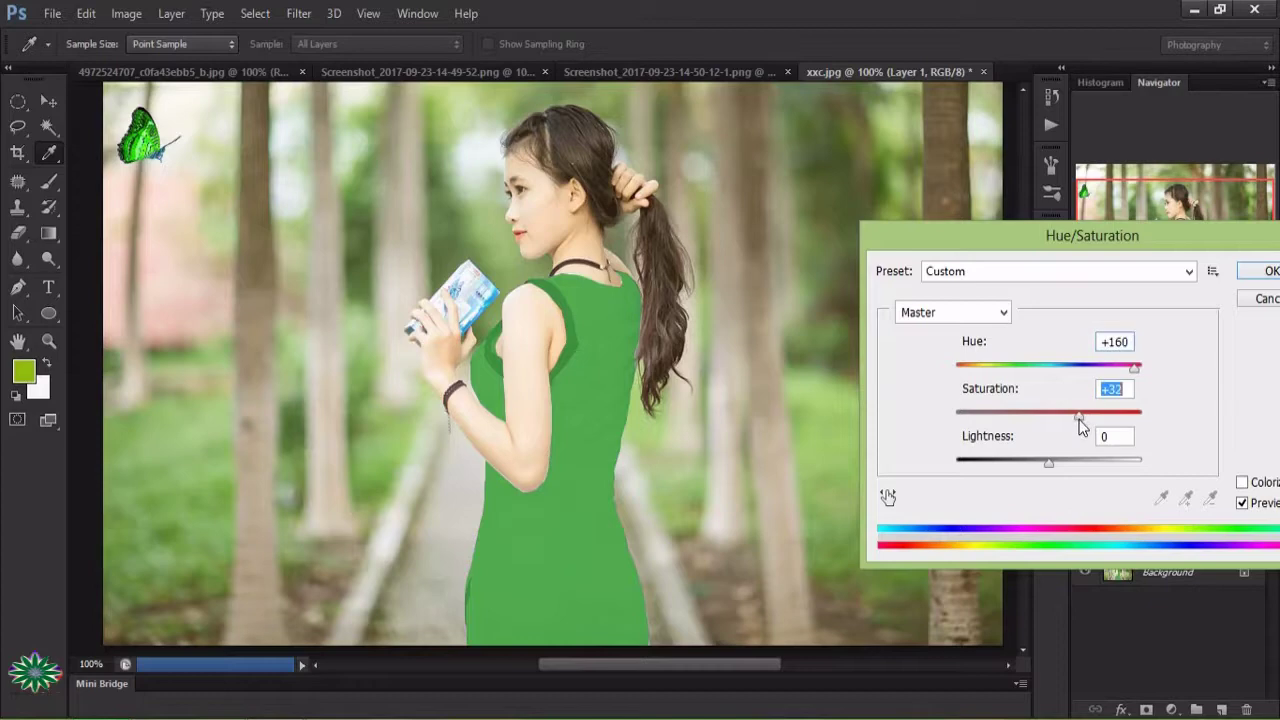
{"action": "left_click", "coordinate": [1262, 271]}
{"action": "key", "text": "v"}
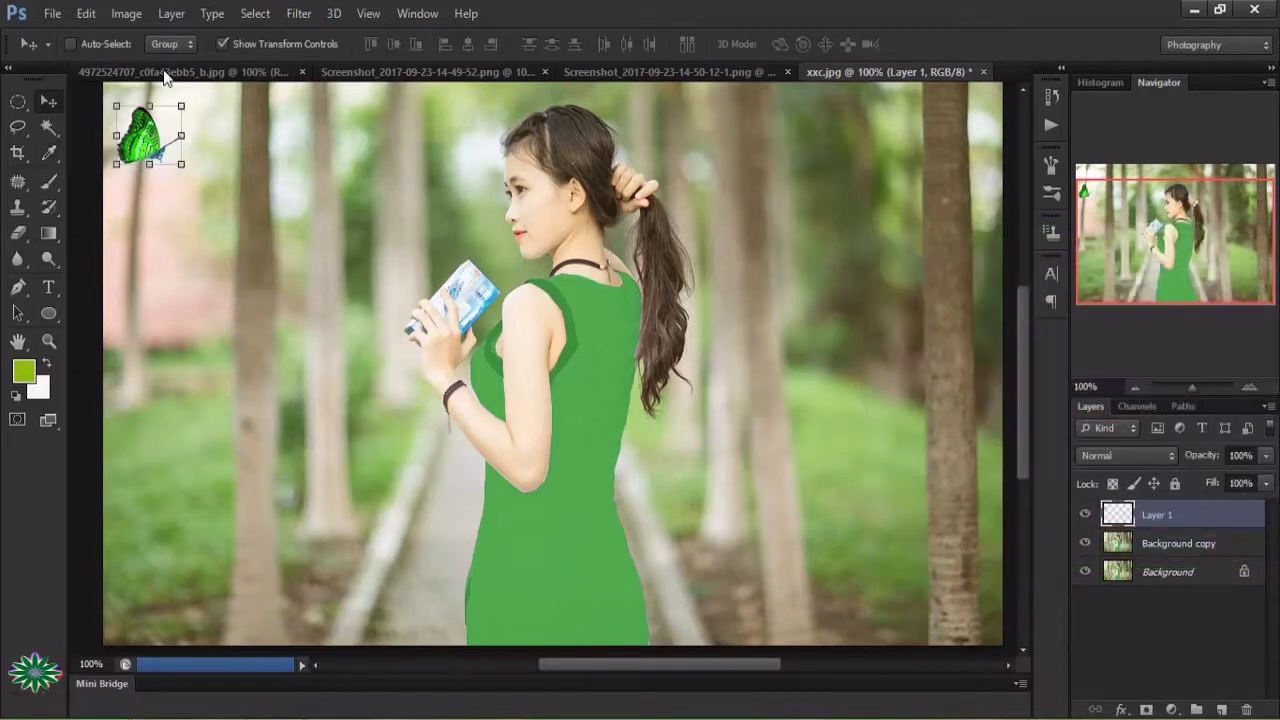
- Apply Color Balance midtones of +21, −17, +27 to the green butterfly
{"action": "left_click", "coordinate": [126, 13]}
{"action": "mouse_move", "coordinate": [154, 63]}
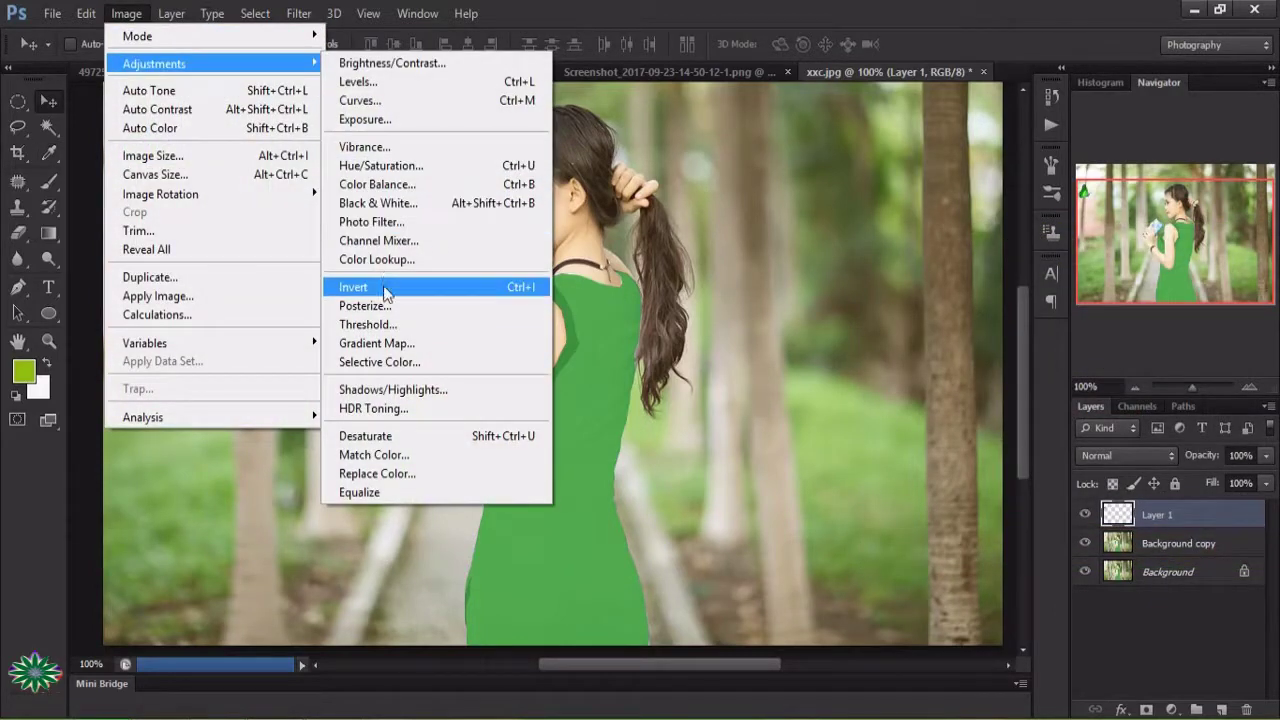
{"action": "left_click", "coordinate": [377, 184]}
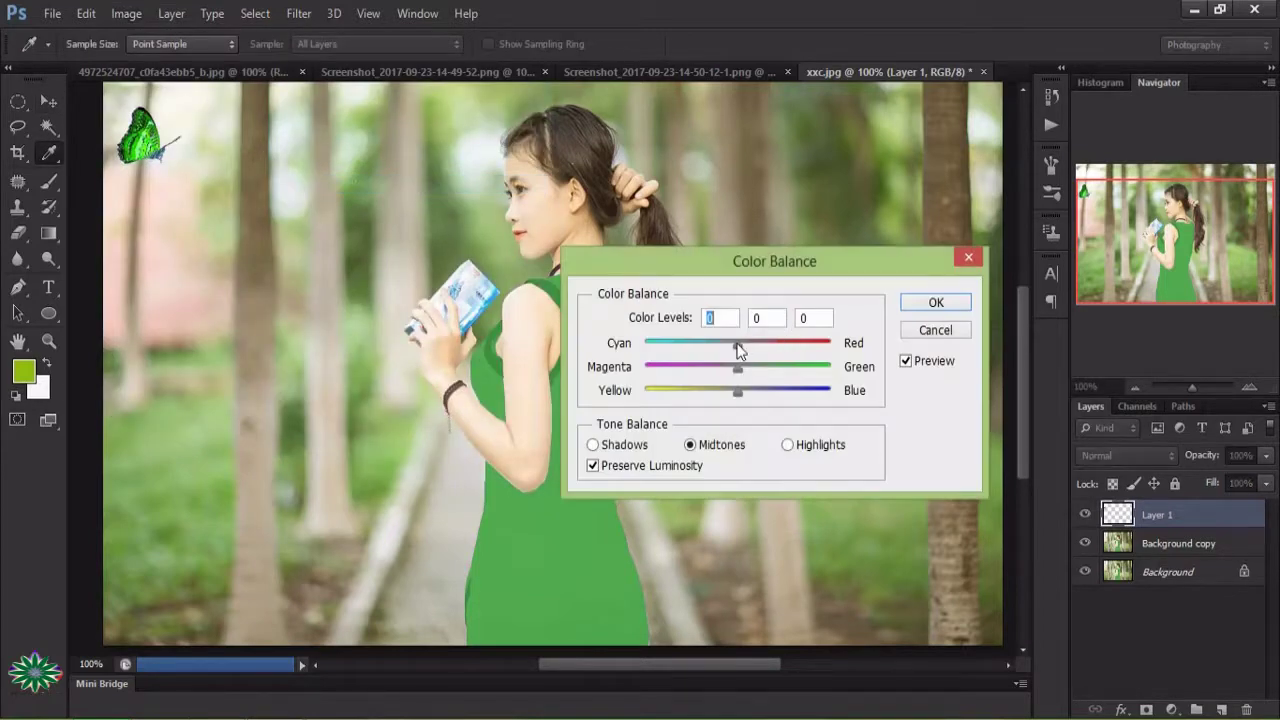
{"action": "mouse_move", "coordinate": [737, 343]}
{"action": "left_mouse_down"}
{"action": "mouse_move", "coordinate": [725, 350]}
{"action": "mouse_move", "coordinate": [743, 369]}
{"action": "mouse_move", "coordinate": [724, 387]}
{"action": "mouse_move", "coordinate": [763, 398]}
{"action": "left_mouse_up"}
{"action": "left_click", "coordinate": [928, 303]}
{"action": "key", "text": "v"}
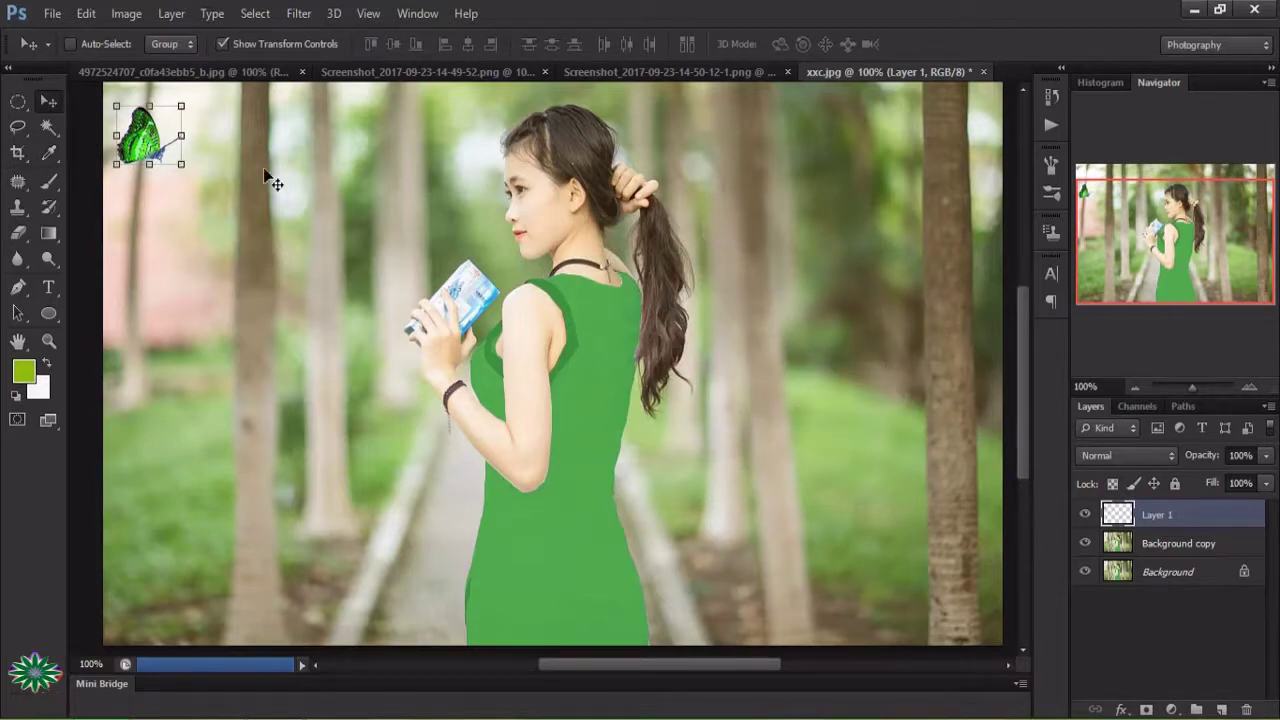
- Drag the selected monarch butterfly into xxc.jpg as Layer 2 and scale it down
{"action": "left_click", "coordinate": [241, 70]}
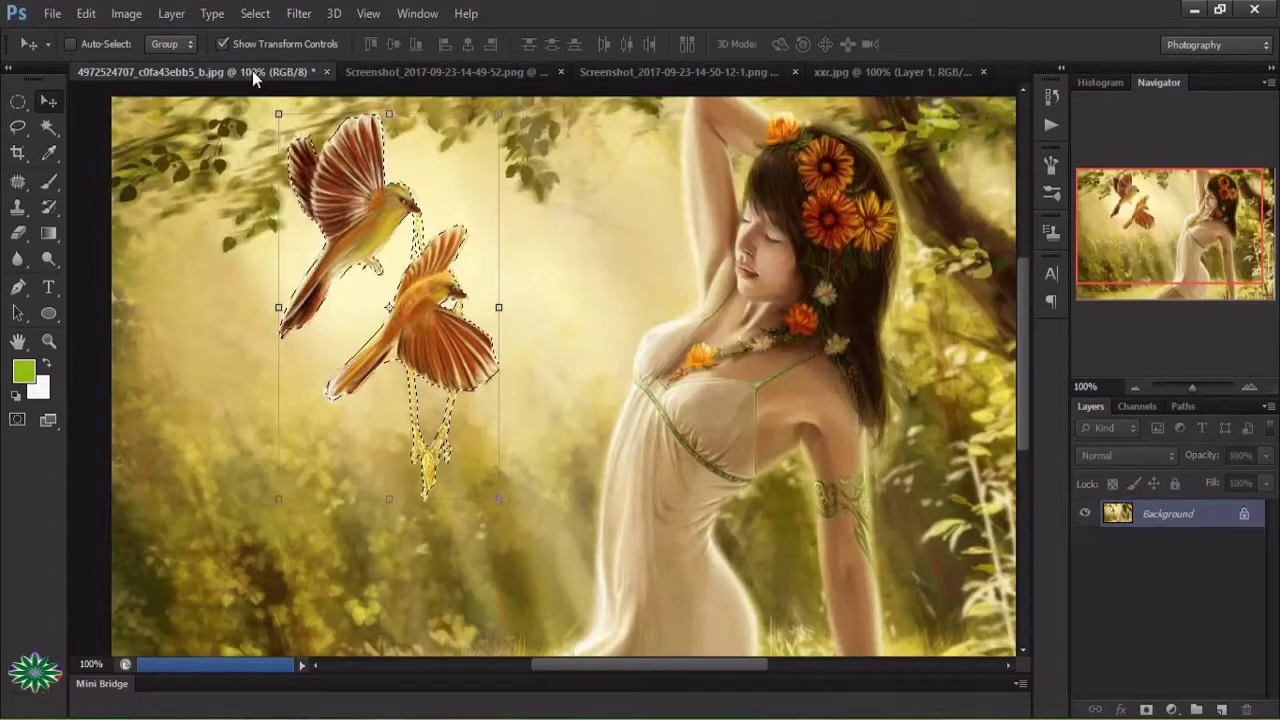
{"action": "left_click", "coordinate": [391, 73]}
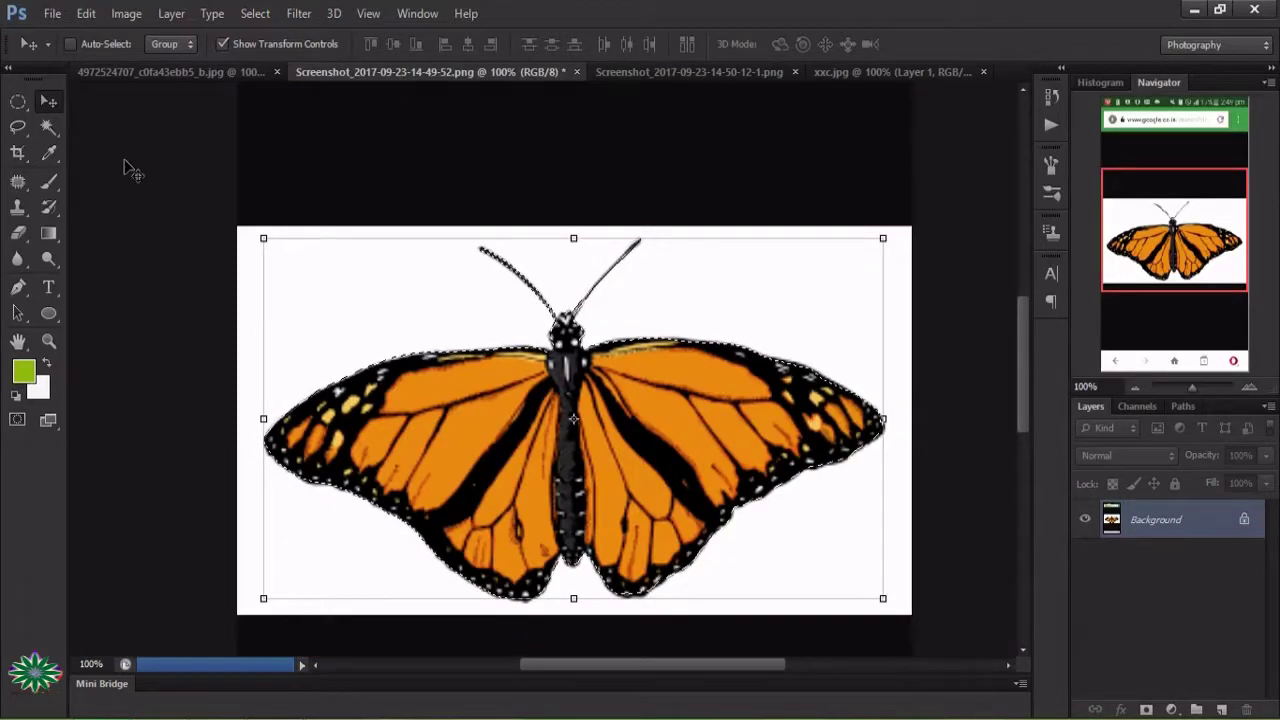
{"action": "mouse_move", "coordinate": [512, 458]}
{"action": "left_mouse_down"}
{"action": "mouse_move", "coordinate": [945, 75]}
{"action": "mouse_move", "coordinate": [402, 301]}
{"action": "left_mouse_up"}
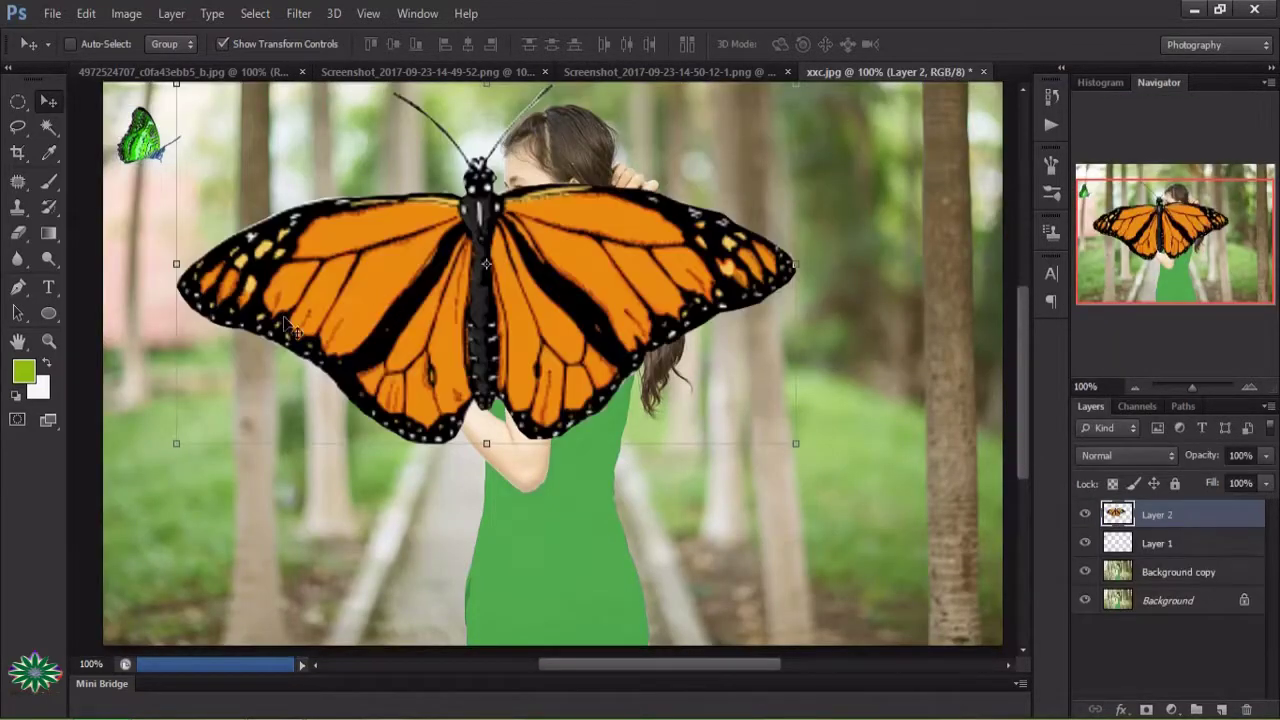
{"action": "left_click_drag", "start_coordinate": [178, 264], "coordinate": [500, 266]}
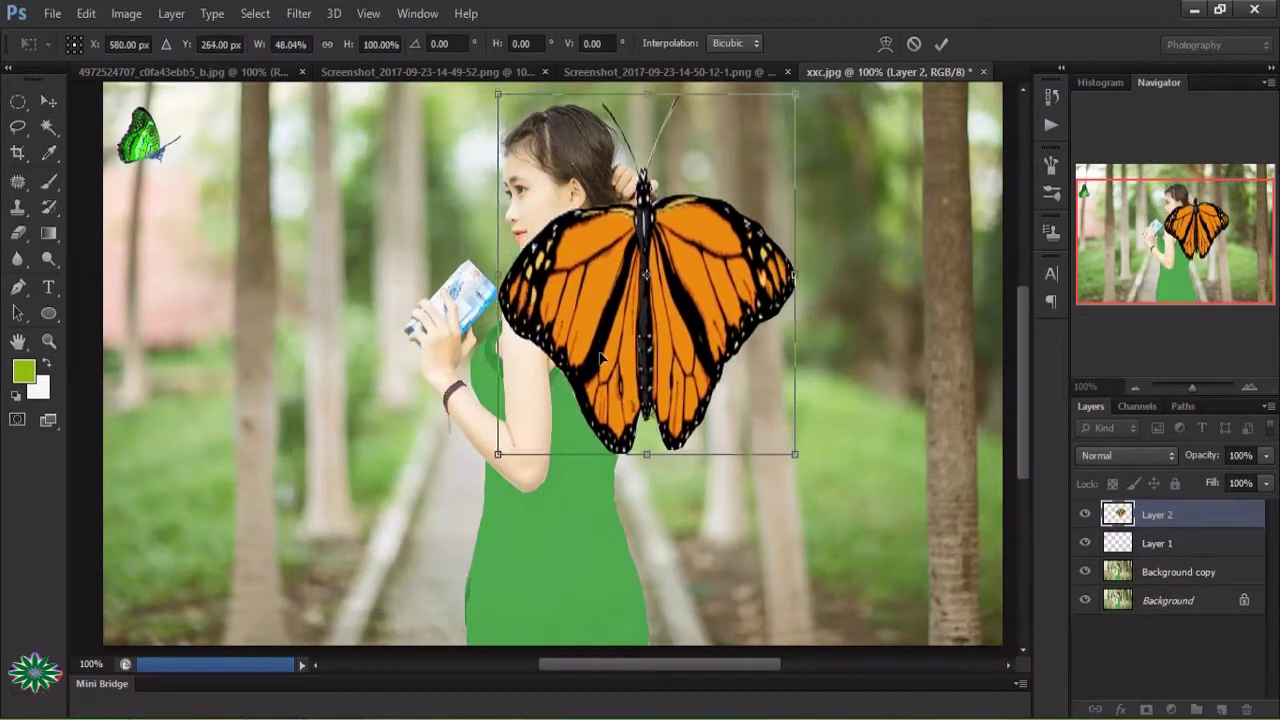
{"action": "mouse_move", "coordinate": [654, 104]}
{"action": "left_mouse_down"}
{"action": "mouse_move", "coordinate": [630, 226]}
{"action": "mouse_move", "coordinate": [624, 462]}
{"action": "left_mouse_up"}
{"action": "left_click_drag", "start_coordinate": [474, 515], "coordinate": [604, 517]}
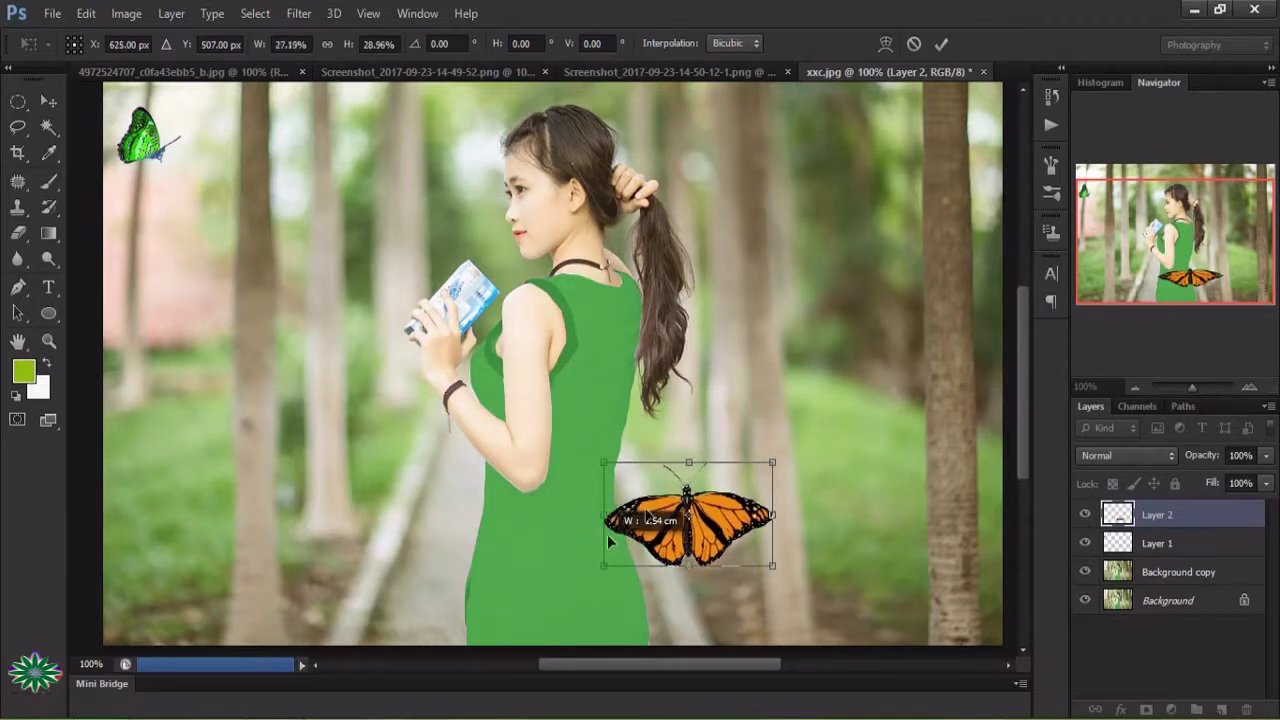
{"action": "mouse_move", "coordinate": [678, 462]}
{"action": "left_mouse_down"}
{"action": "mouse_move", "coordinate": [677, 518]}
{"action": "mouse_move", "coordinate": [352, 332]}
{"action": "mouse_move", "coordinate": [280, 272]}
{"action": "mouse_move", "coordinate": [212, 186]}
{"action": "mouse_move", "coordinate": [345, 145]}
{"action": "mouse_move", "coordinate": [326, 155]}
{"action": "mouse_move", "coordinate": [357, 226]}
{"action": "left_mouse_up"}
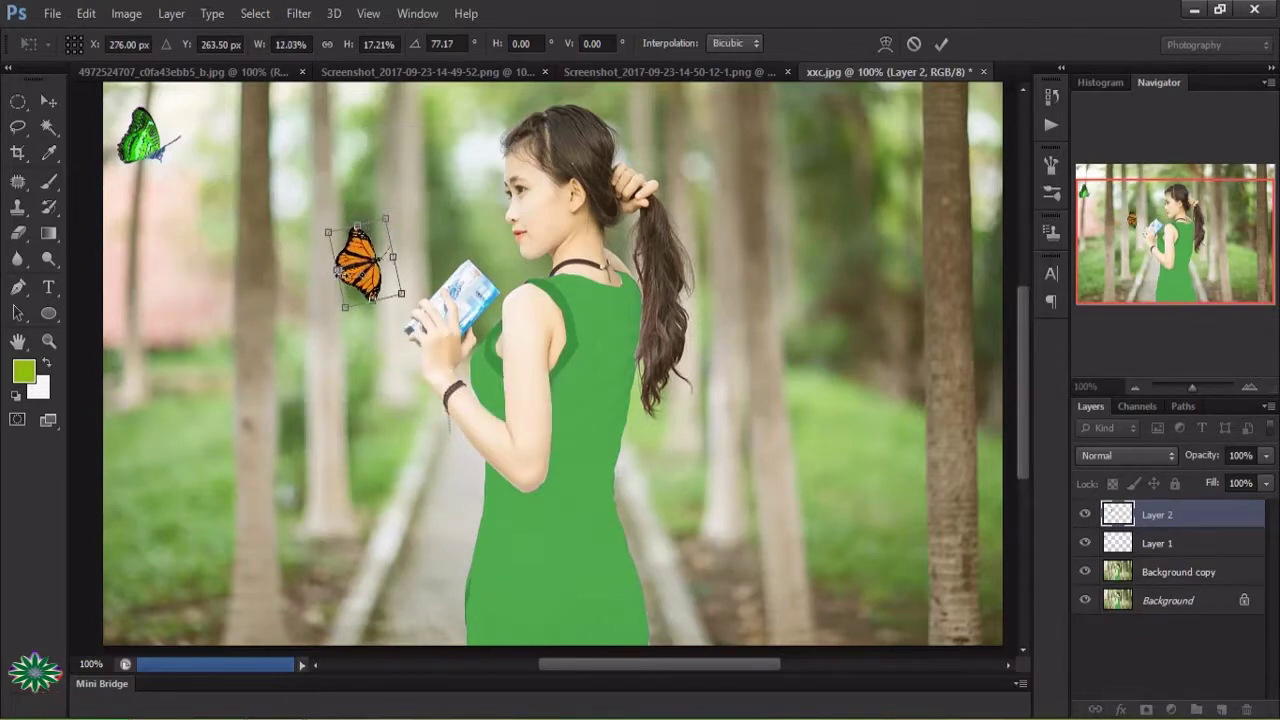
{"action": "left_click_drag", "start_coordinate": [338, 268], "coordinate": [178, 205]}
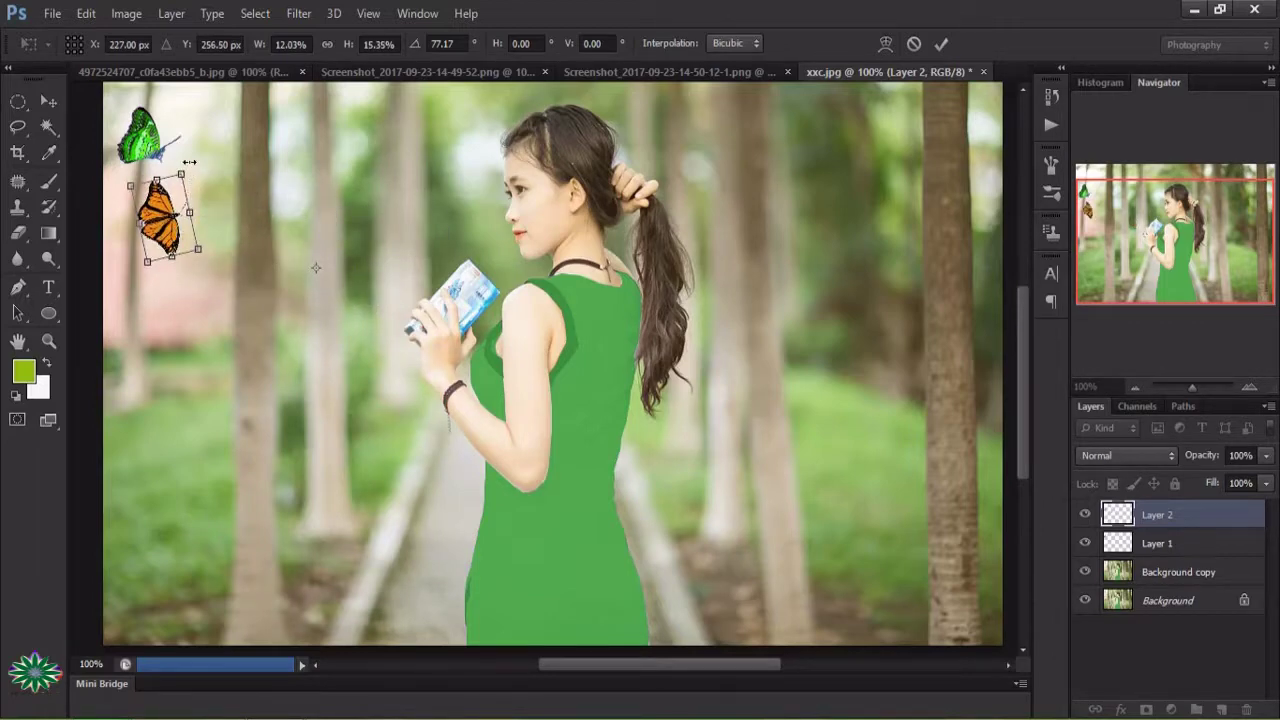
- Rotate the monarch to about 86° upright and nudge it just below the green butterfly
{"action": "mouse_move", "coordinate": [196, 162]}
{"action": "left_mouse_down"}
{"action": "mouse_move", "coordinate": [196, 178]}
{"action": "mouse_move", "coordinate": [226, 150]}
{"action": "left_mouse_up"}
{"action": "left_click_drag", "start_coordinate": [158, 208], "coordinate": [168, 217]}
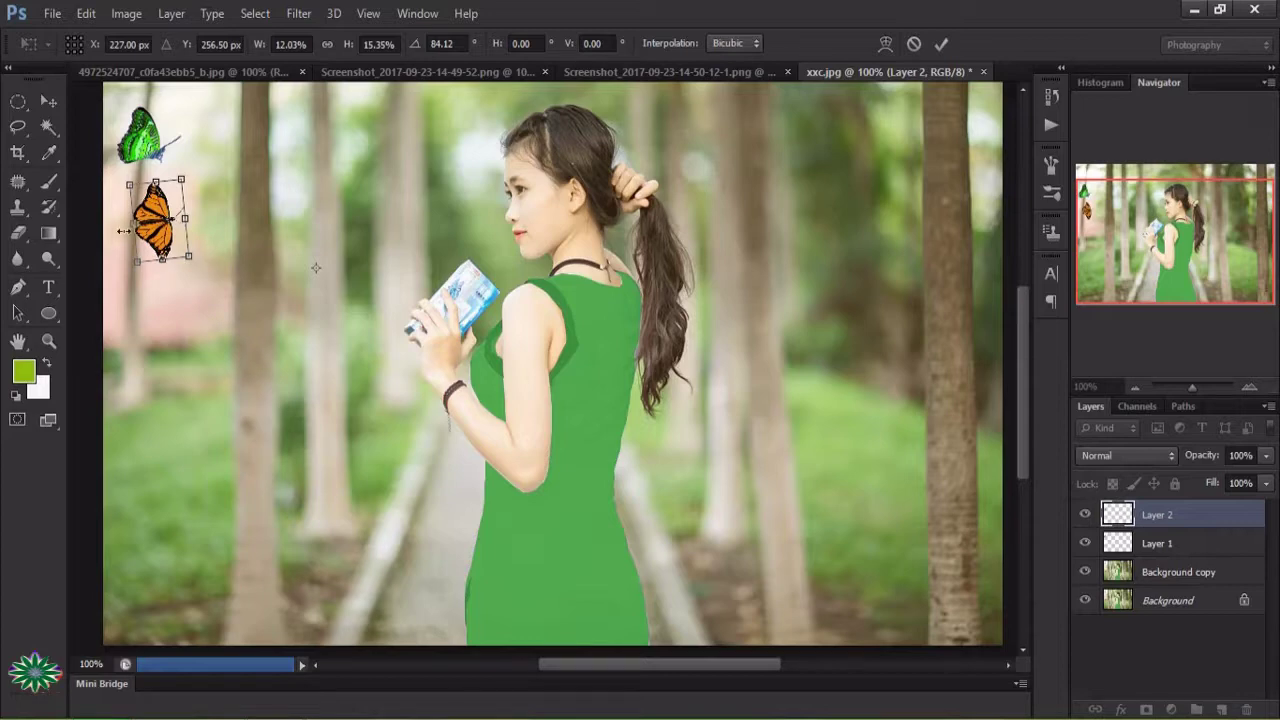
{"action": "left_click_drag", "start_coordinate": [118, 188], "coordinate": [150, 205]}
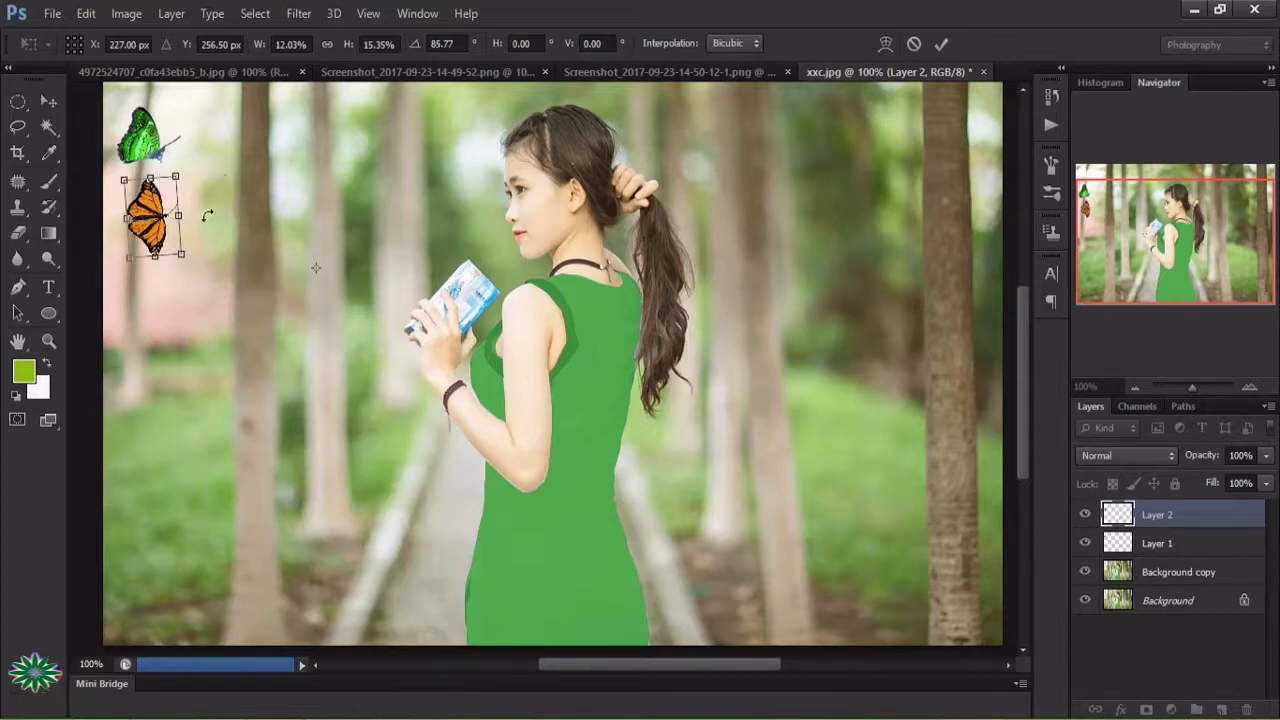
{"action": "left_click", "coordinate": [940, 44]}
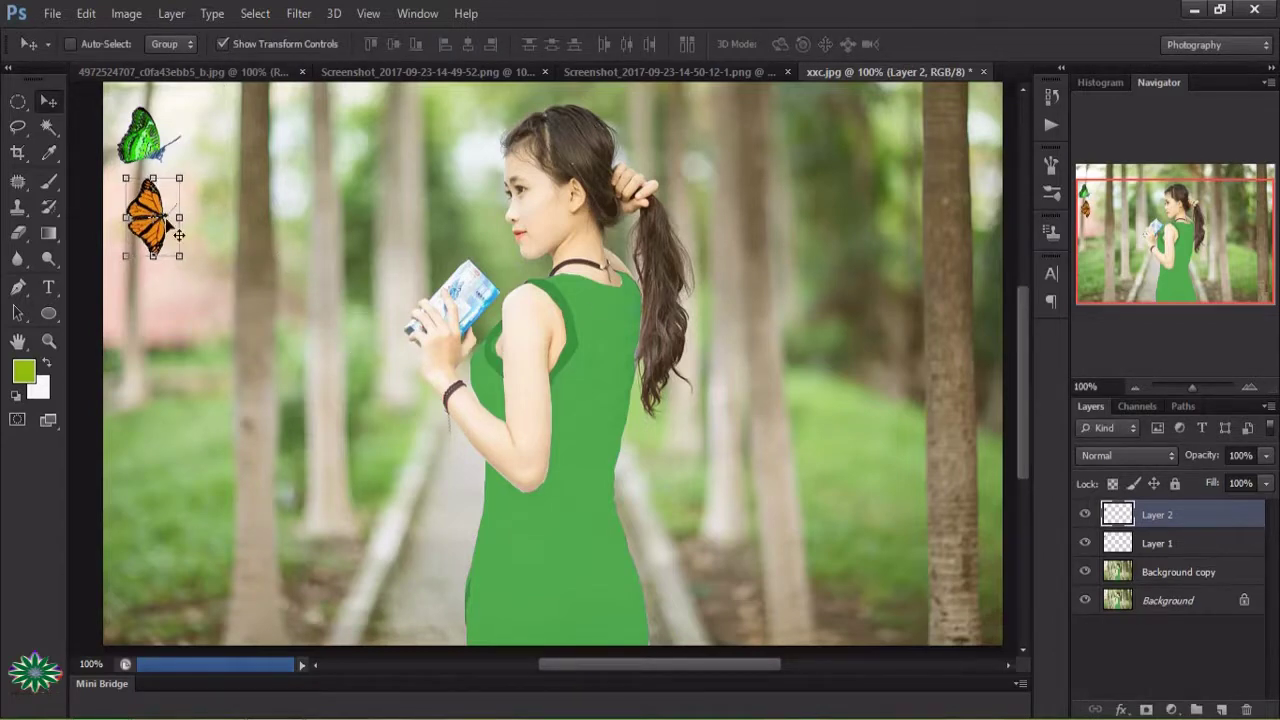
{"action": "key", "text": "ctrl+t"}
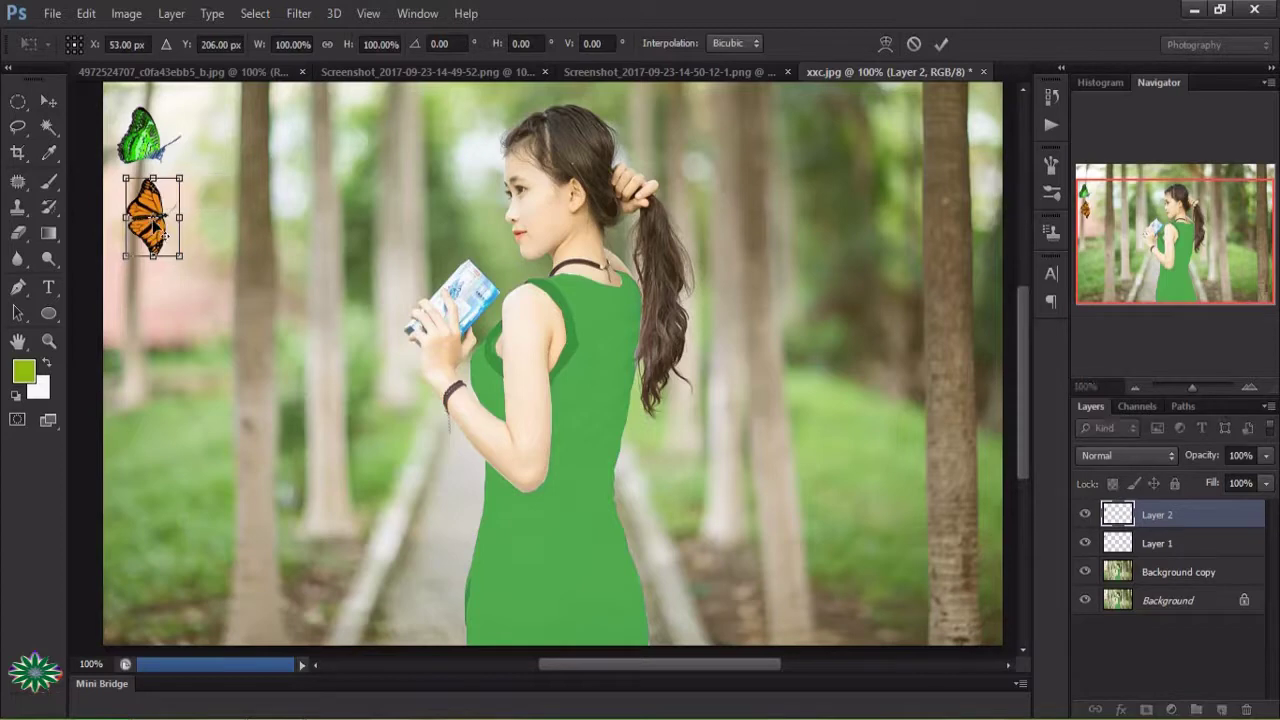
{"action": "left_click_drag", "start_coordinate": [158, 230], "coordinate": [133, 213]}
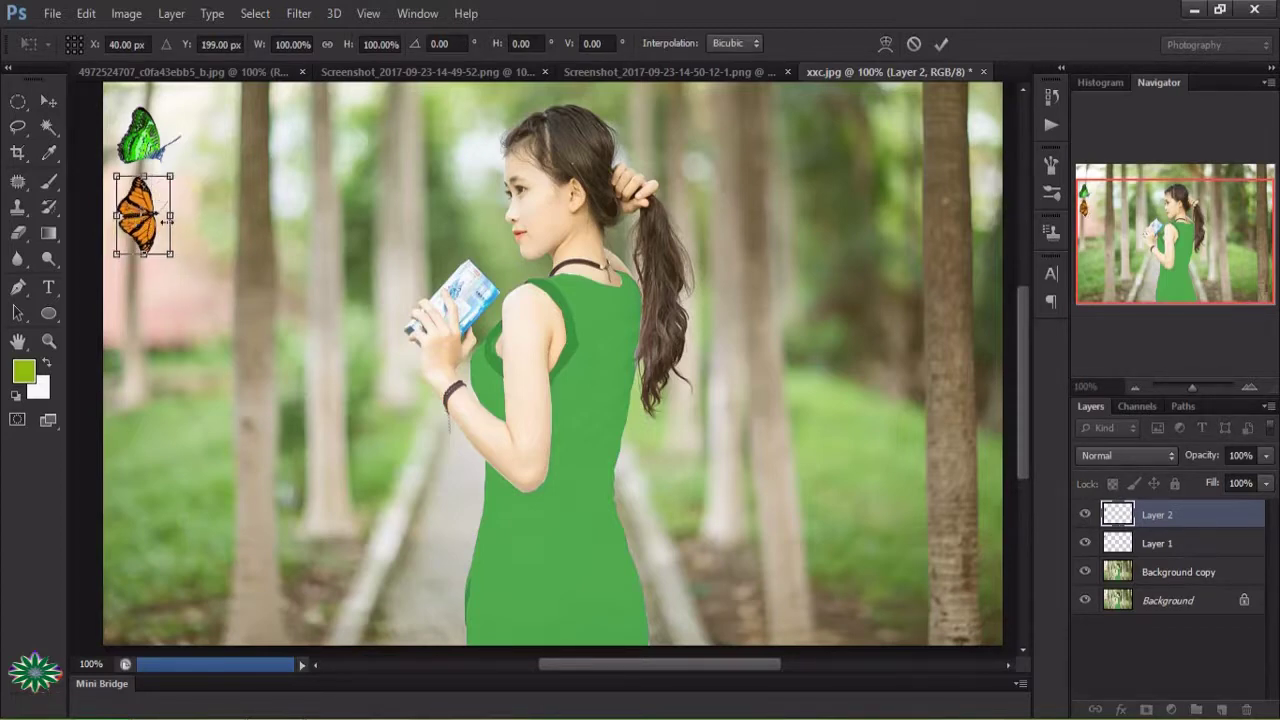
- Commit the monarch's transform and set Hue/Saturation to Hue +86, Saturation −5, Lightness +10
{"action": "left_click", "coordinate": [943, 45]}
{"action": "left_click", "coordinate": [126, 13]}
{"action": "mouse_move", "coordinate": [154, 63]}
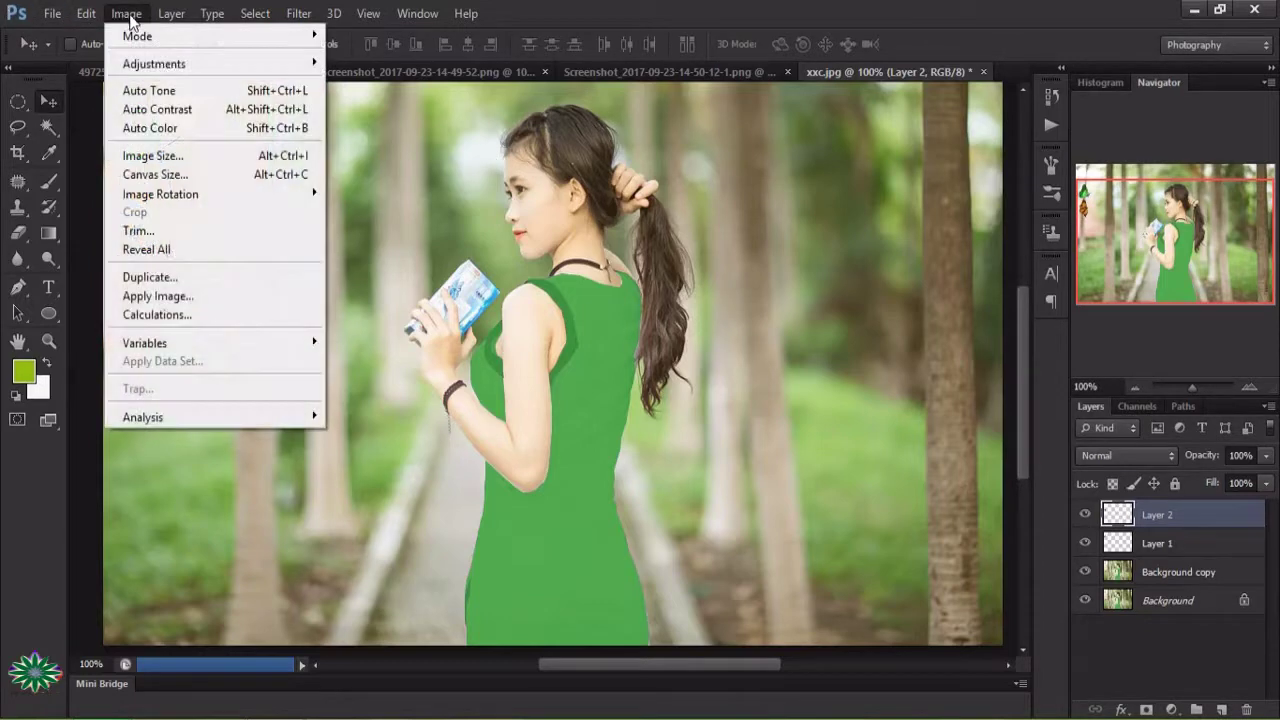
{"action": "left_click", "coordinate": [392, 170]}
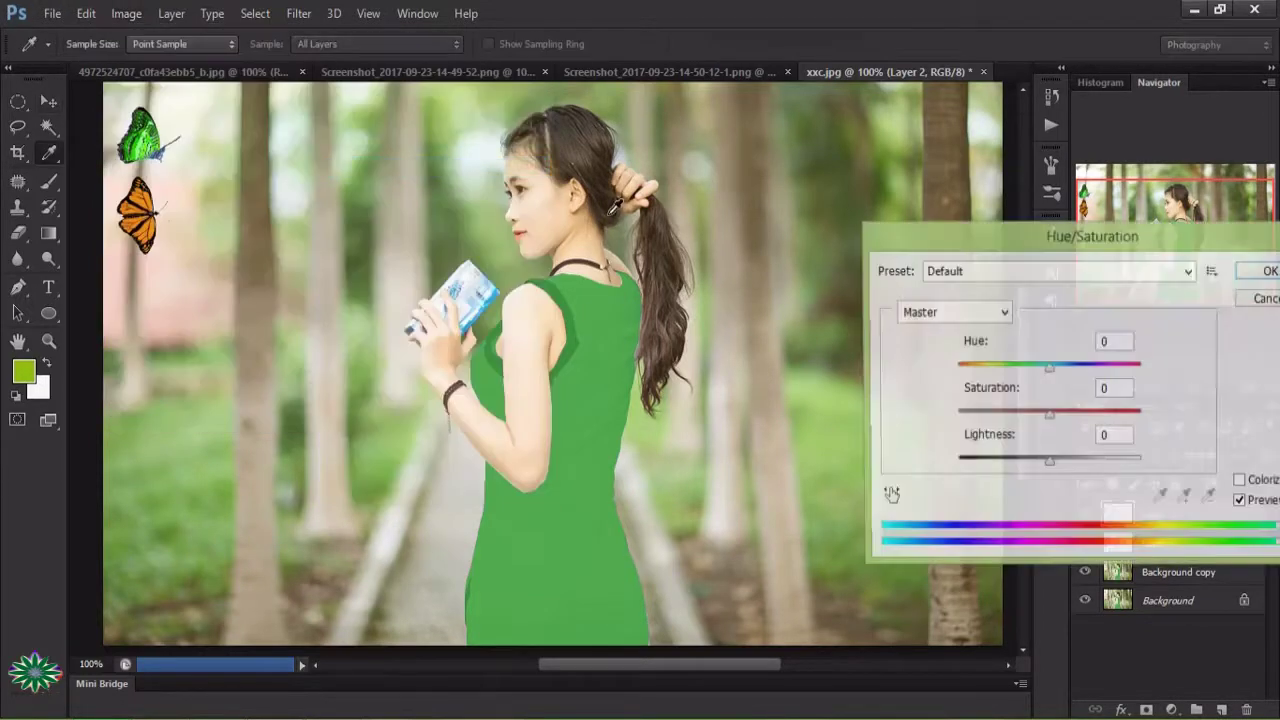
{"action": "mouse_move", "coordinate": [1049, 370]}
{"action": "left_mouse_down"}
{"action": "mouse_move", "coordinate": [1126, 373]}
{"action": "mouse_move", "coordinate": [1108, 369]}
{"action": "left_mouse_up"}
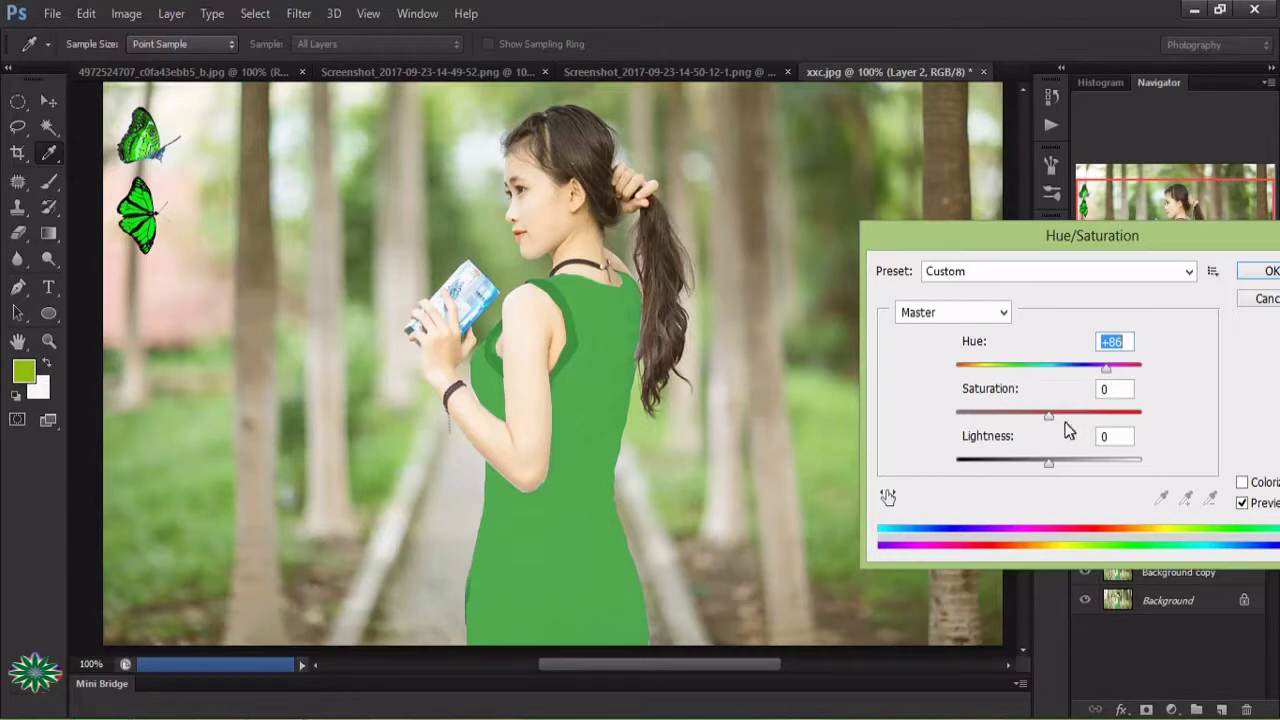
{"action": "mouse_move", "coordinate": [1048, 418]}
{"action": "left_mouse_down"}
{"action": "mouse_move", "coordinate": [1016, 418]}
{"action": "mouse_move", "coordinate": [1052, 420]}
{"action": "mouse_move", "coordinate": [1016, 418]}
{"action": "mouse_move", "coordinate": [1043, 414]}
{"action": "left_mouse_up"}
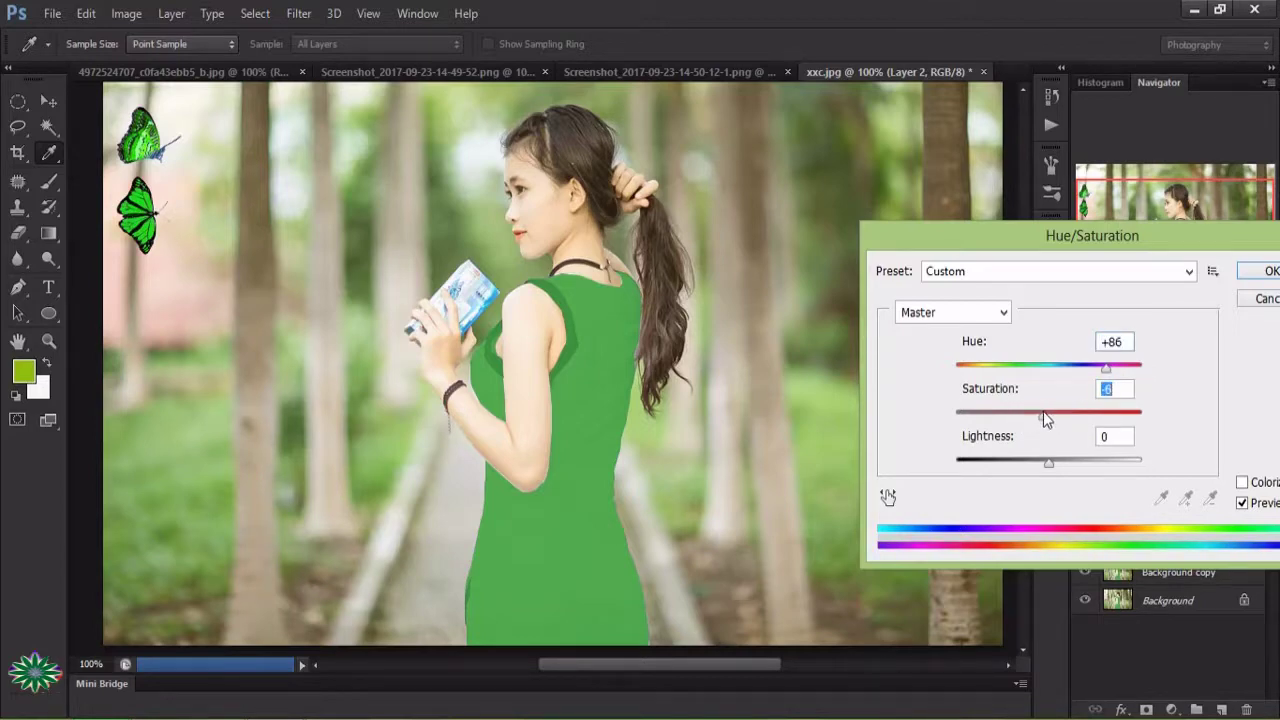
{"action": "left_click_drag", "start_coordinate": [1046, 463], "coordinate": [1060, 466]}
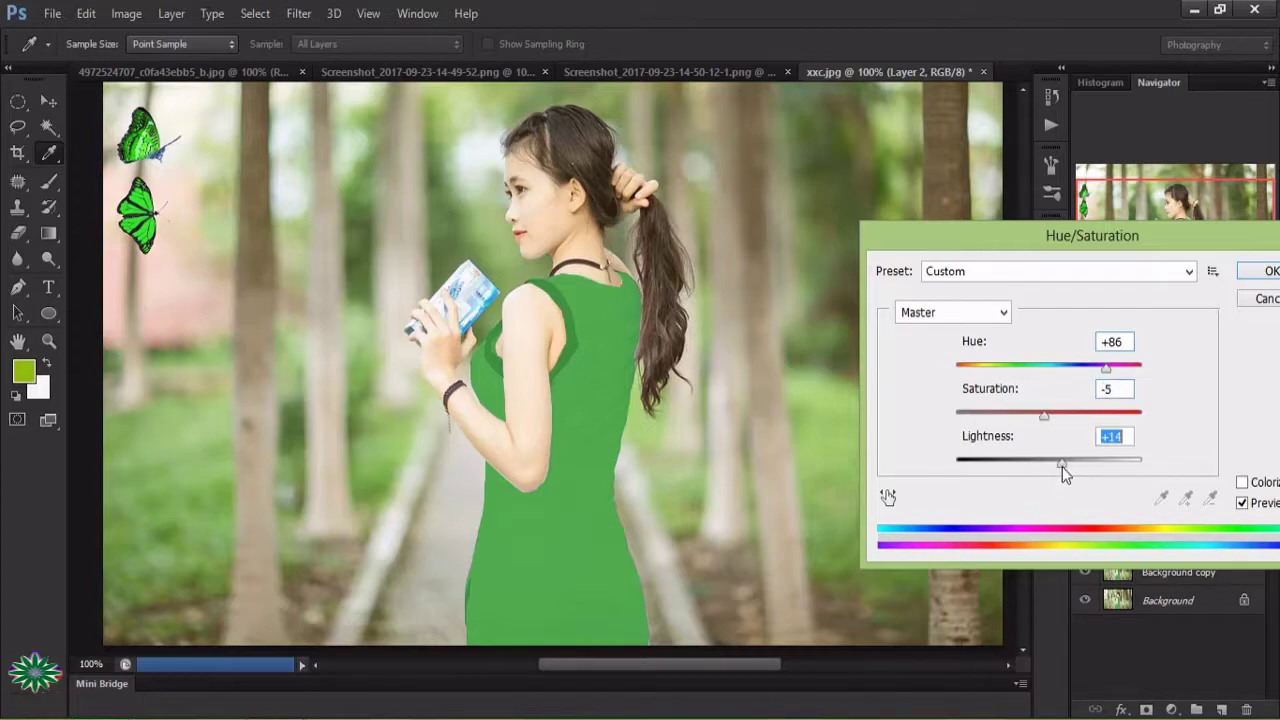
{"action": "left_click", "coordinate": [1252, 274]}
{"action": "key", "text": "v"}
- Set the monarch's Color Balance midtones to +28, −28, +11
{"action": "left_click", "coordinate": [127, 13]}
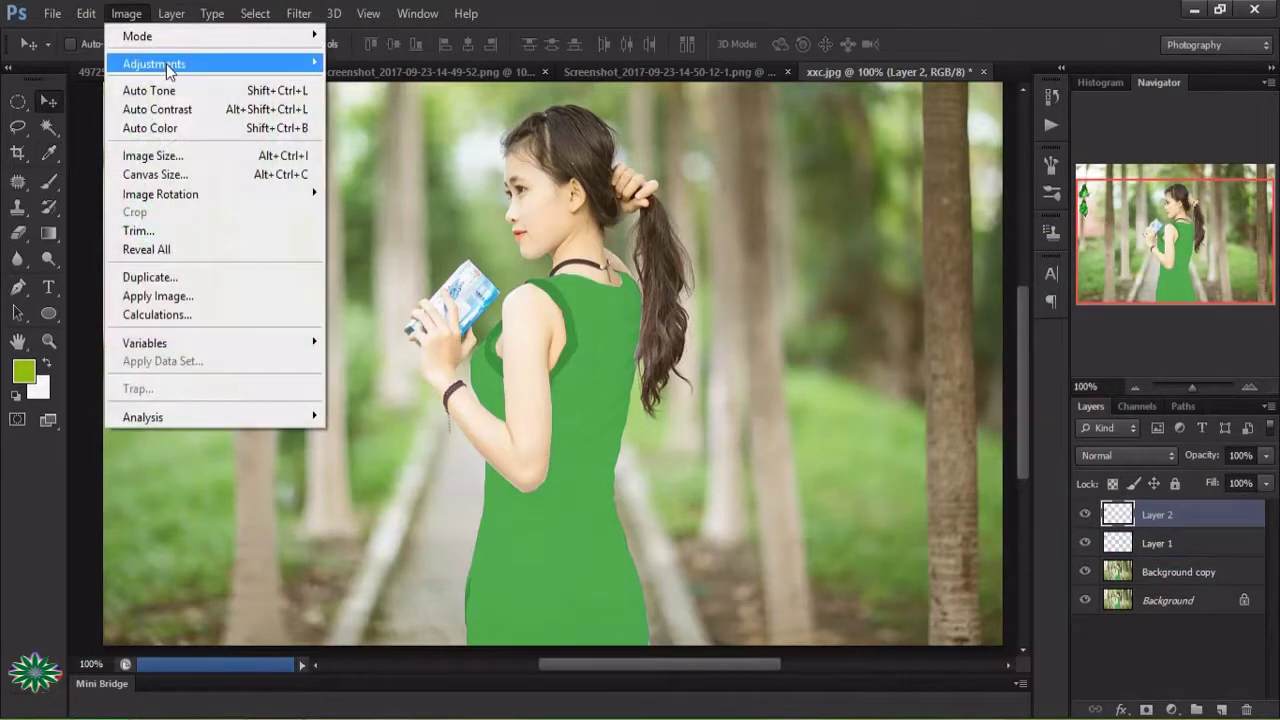
{"action": "mouse_move", "coordinate": [154, 64]}
{"action": "left_click", "coordinate": [375, 184]}
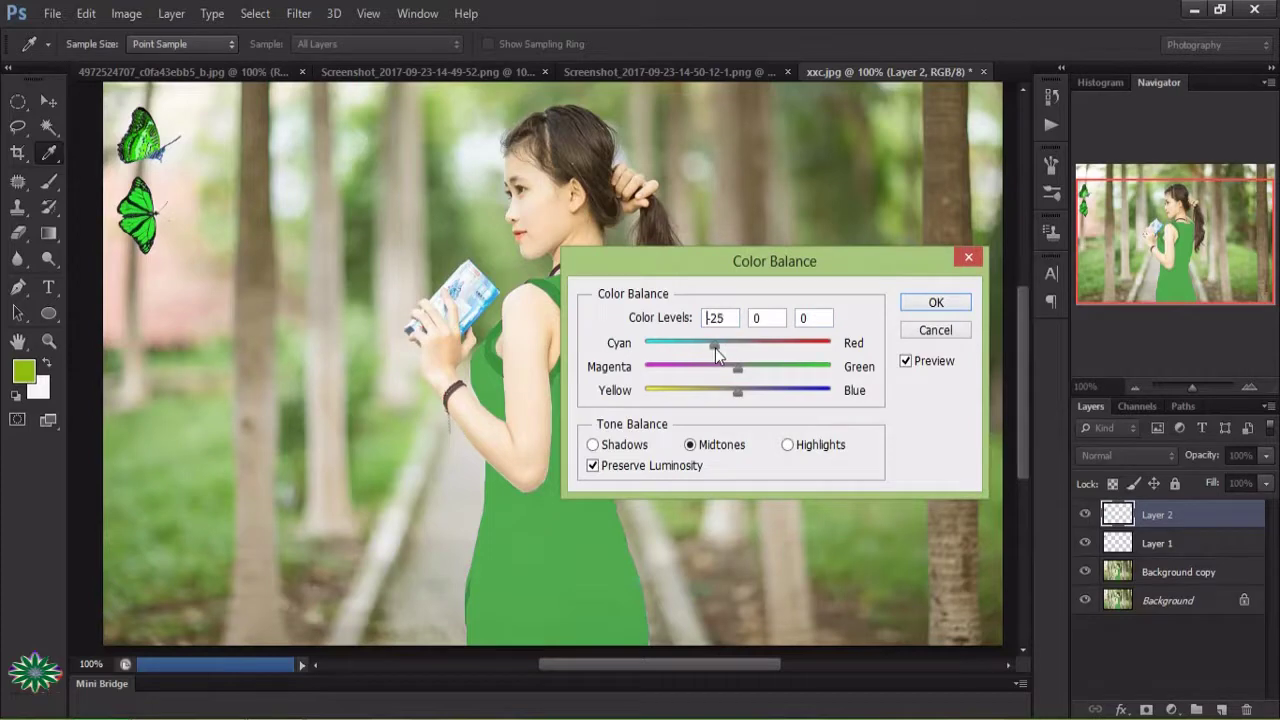
{"action": "mouse_move", "coordinate": [713, 348]}
{"action": "left_mouse_down"}
{"action": "mouse_move", "coordinate": [774, 364]}
{"action": "mouse_move", "coordinate": [711, 369]}
{"action": "mouse_move", "coordinate": [757, 391]}
{"action": "left_mouse_up"}
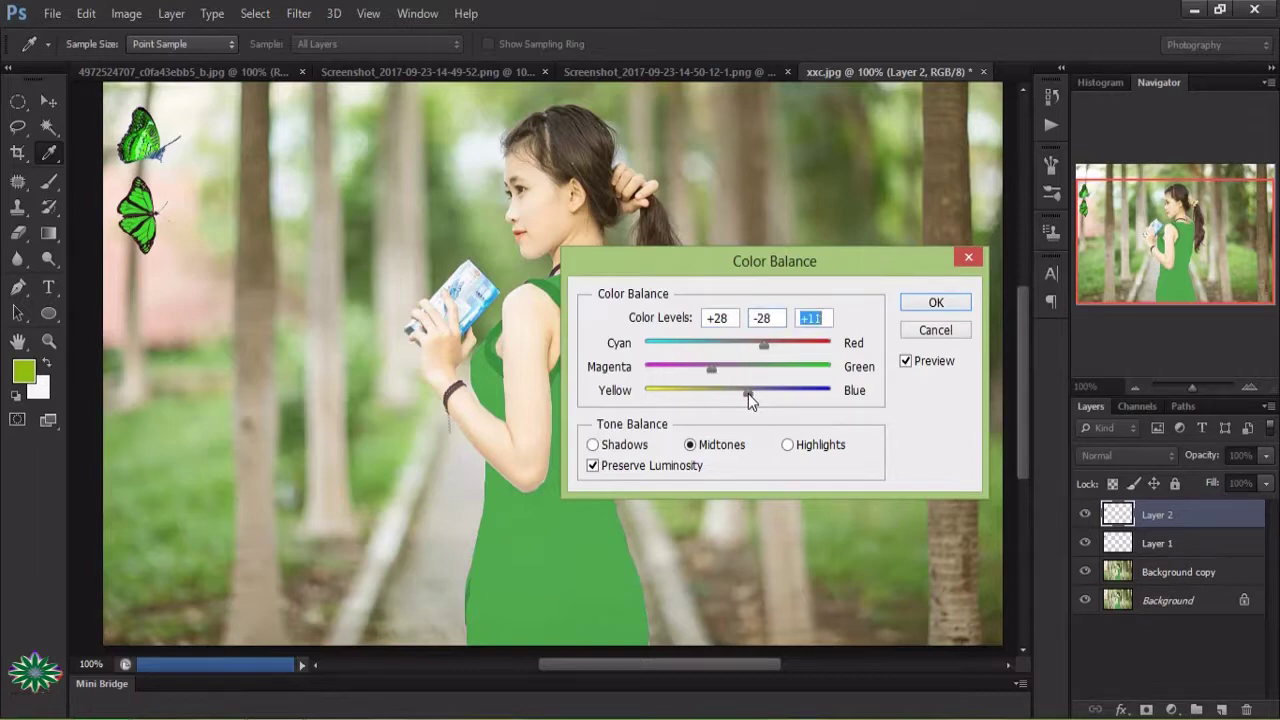
{"action": "left_click", "coordinate": [936, 302]}
- Drag the birds into xxc.jpg as Layer 3, shrink them, tilt 8.97° and place them beside the butterflies
{"action": "key", "text": "v"}
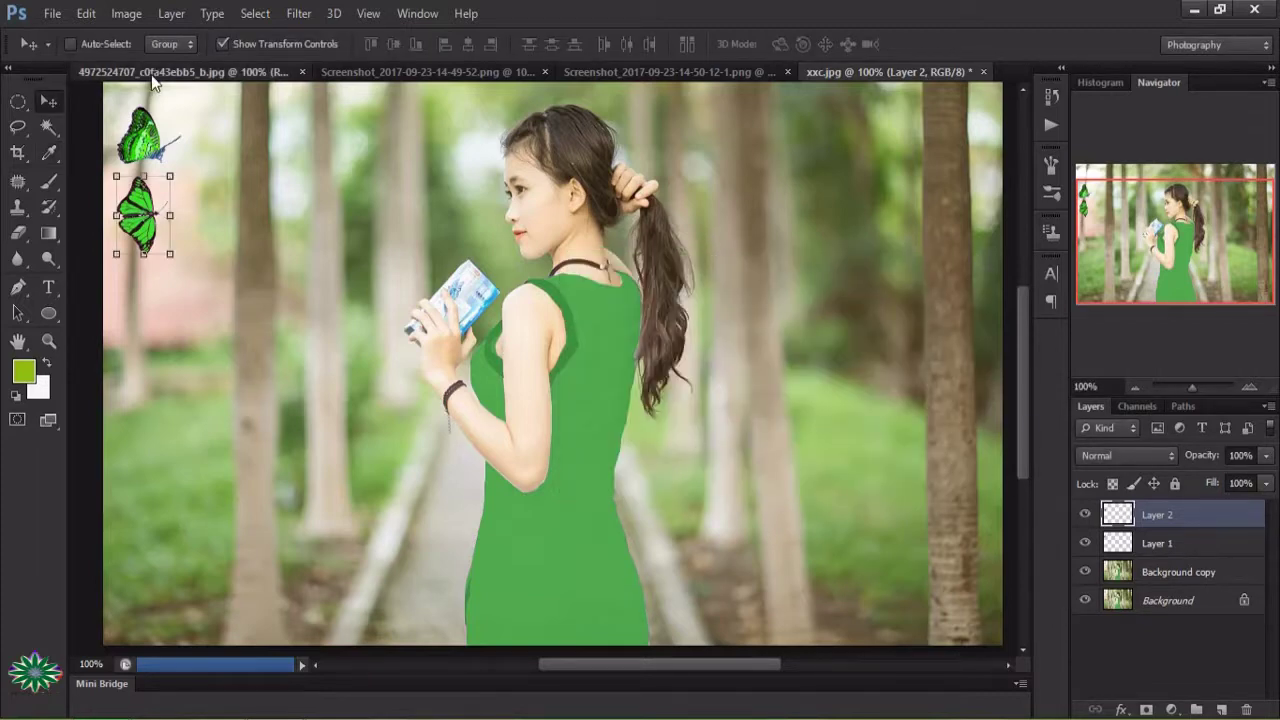
{"action": "left_click", "coordinate": [190, 72]}
{"action": "mouse_move", "coordinate": [327, 389]}
{"action": "left_mouse_down"}
{"action": "mouse_move", "coordinate": [795, 85]}
{"action": "mouse_move", "coordinate": [369, 259]}
{"action": "left_mouse_up"}
{"action": "left_click_drag", "start_coordinate": [306, 141], "coordinate": [462, 392]}
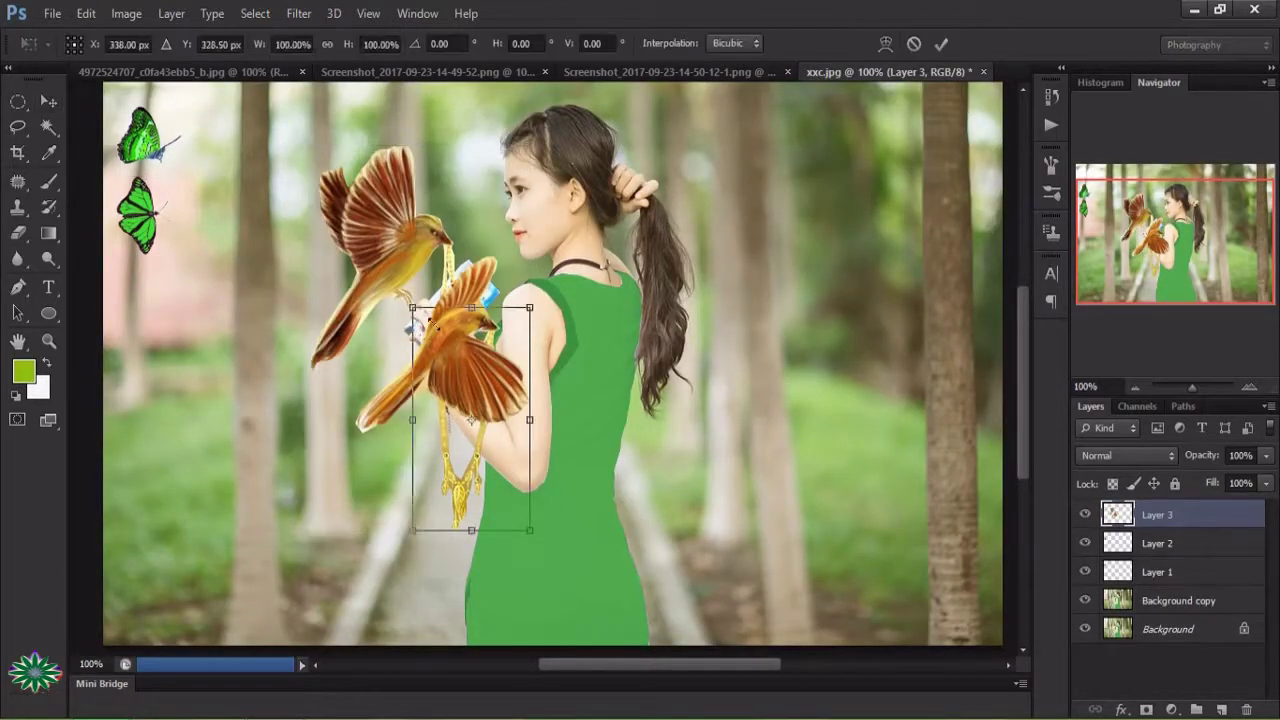
{"action": "mouse_move", "coordinate": [428, 402]}
{"action": "left_mouse_down"}
{"action": "mouse_move", "coordinate": [411, 382]}
{"action": "mouse_move", "coordinate": [422, 385]}
{"action": "left_mouse_up"}
{"action": "left_click_drag", "start_coordinate": [487, 440], "coordinate": [247, 175]}
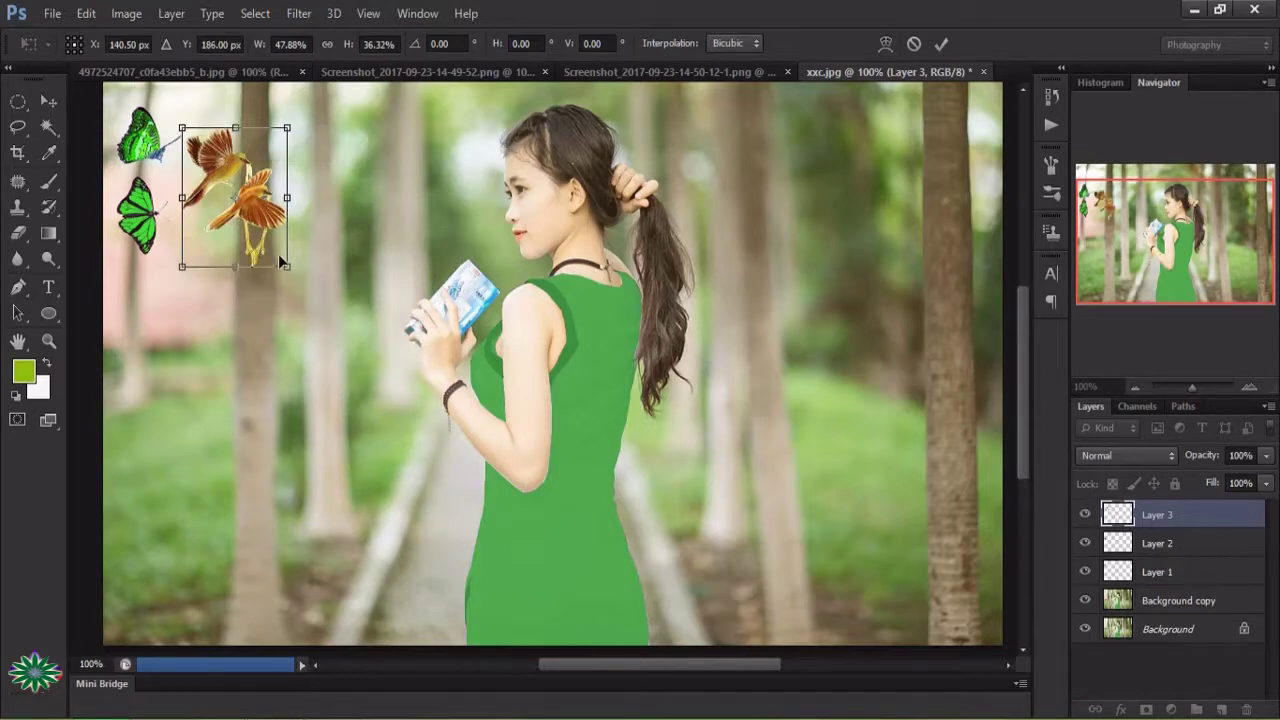
{"action": "left_click_drag", "start_coordinate": [167, 121], "coordinate": [179, 114]}
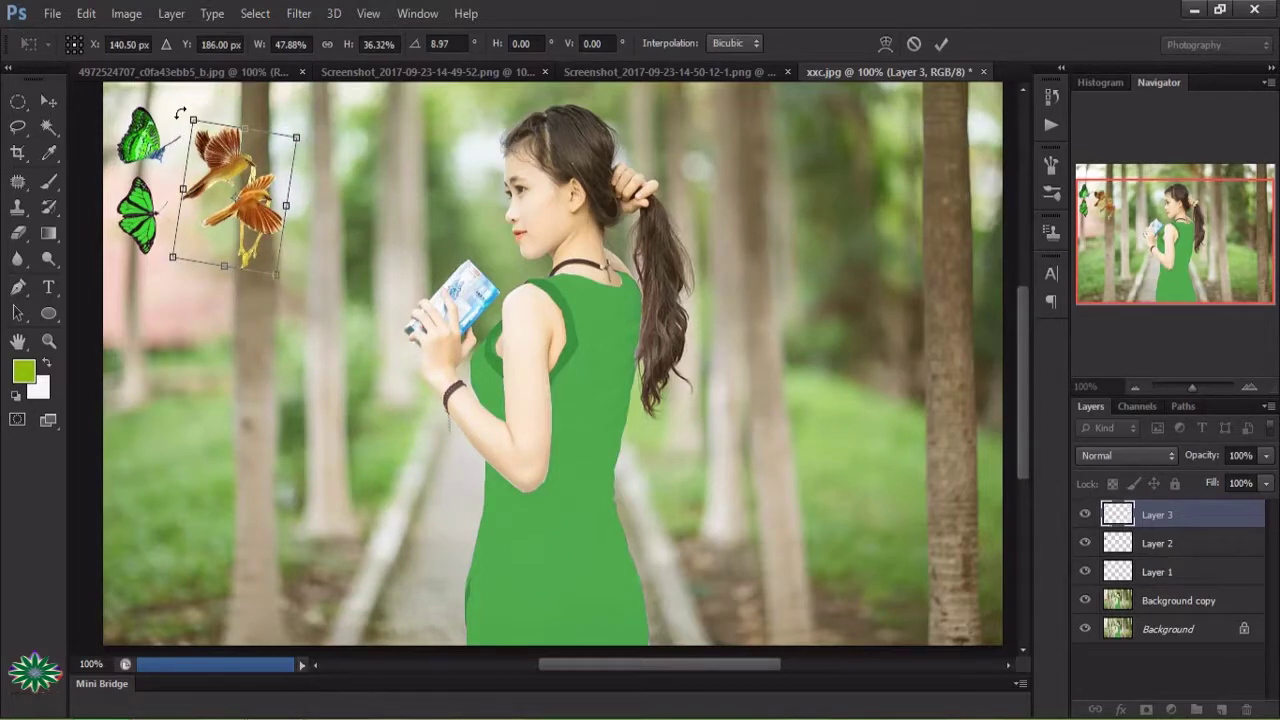
{"action": "left_click_drag", "start_coordinate": [258, 172], "coordinate": [238, 198]}
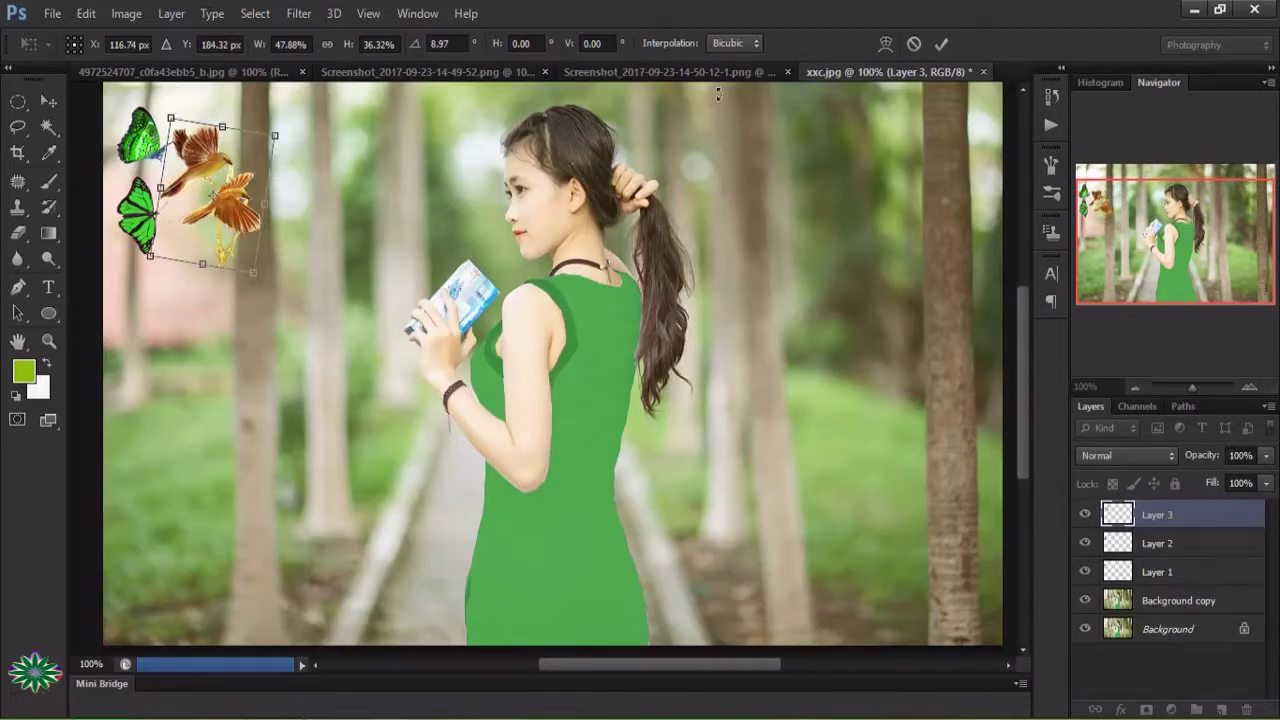
{"action": "left_click", "coordinate": [941, 44]}
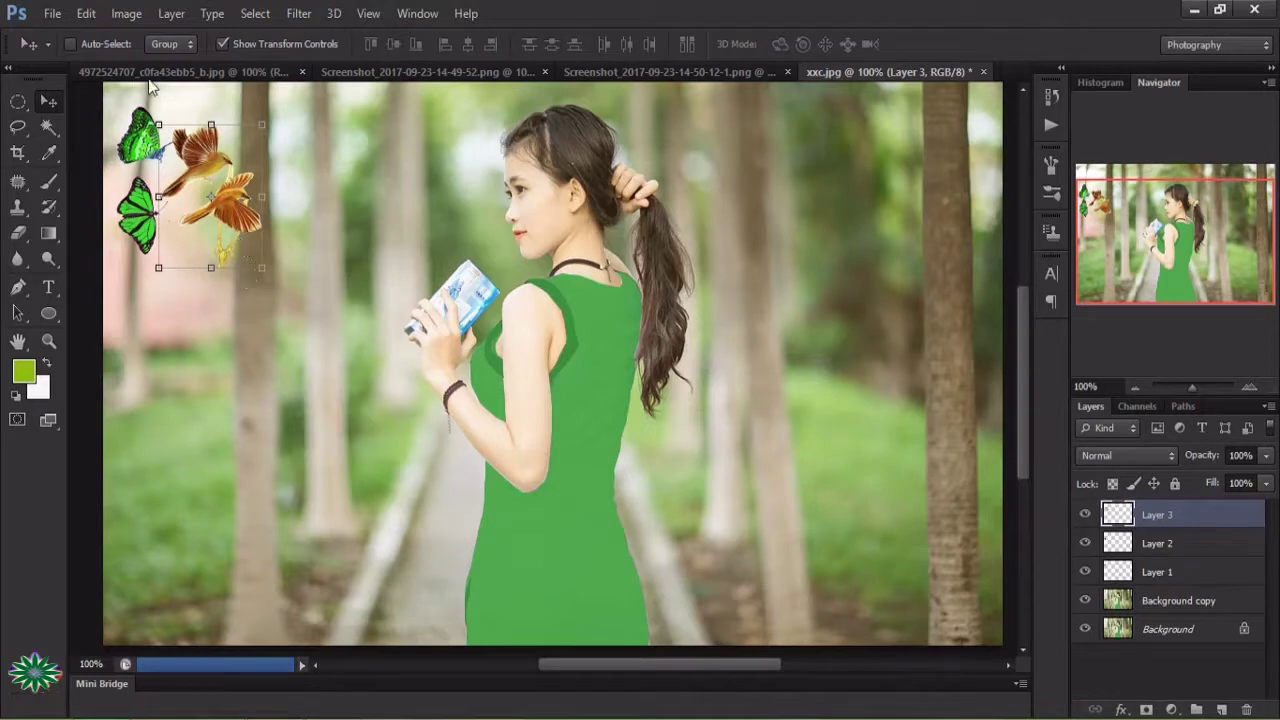
{"action": "left_click", "coordinate": [116, 14]}
{"action": "mouse_move", "coordinate": [154, 63]}
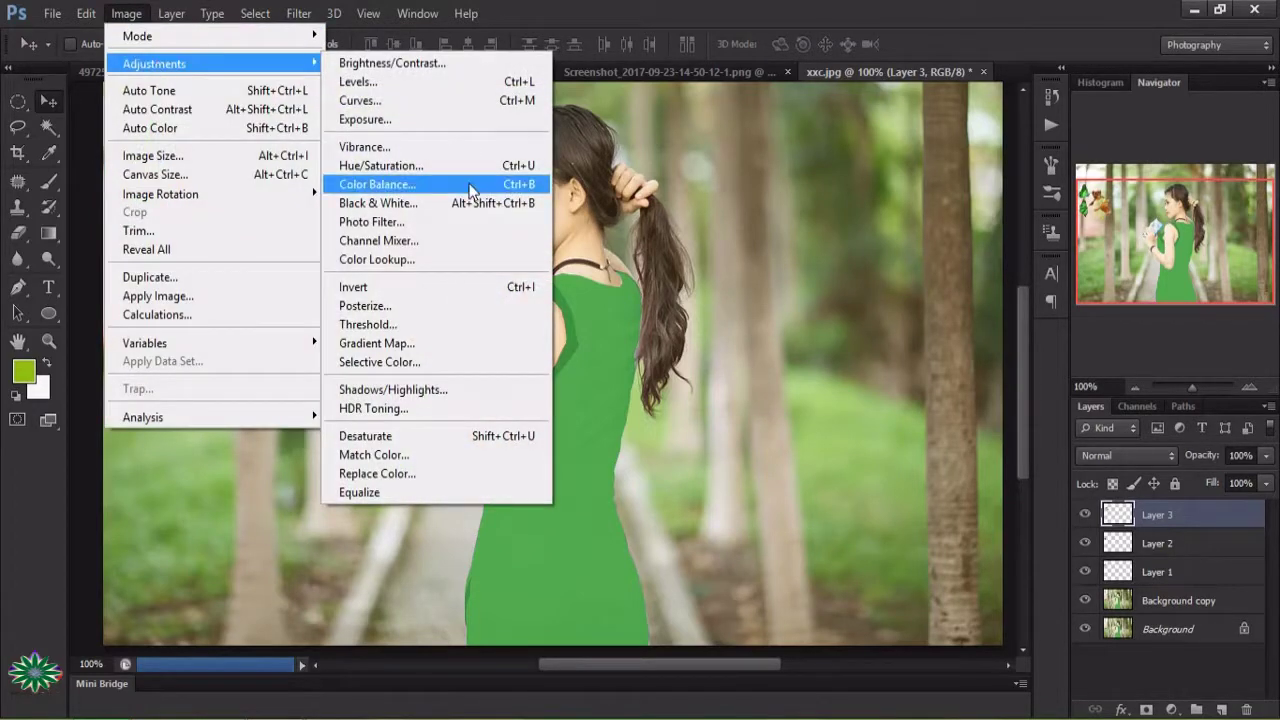
- Apply Hue/Saturation to the birds: Hue +61, Saturation +22, Lightness -11
{"action": "left_click", "coordinate": [469, 166]}
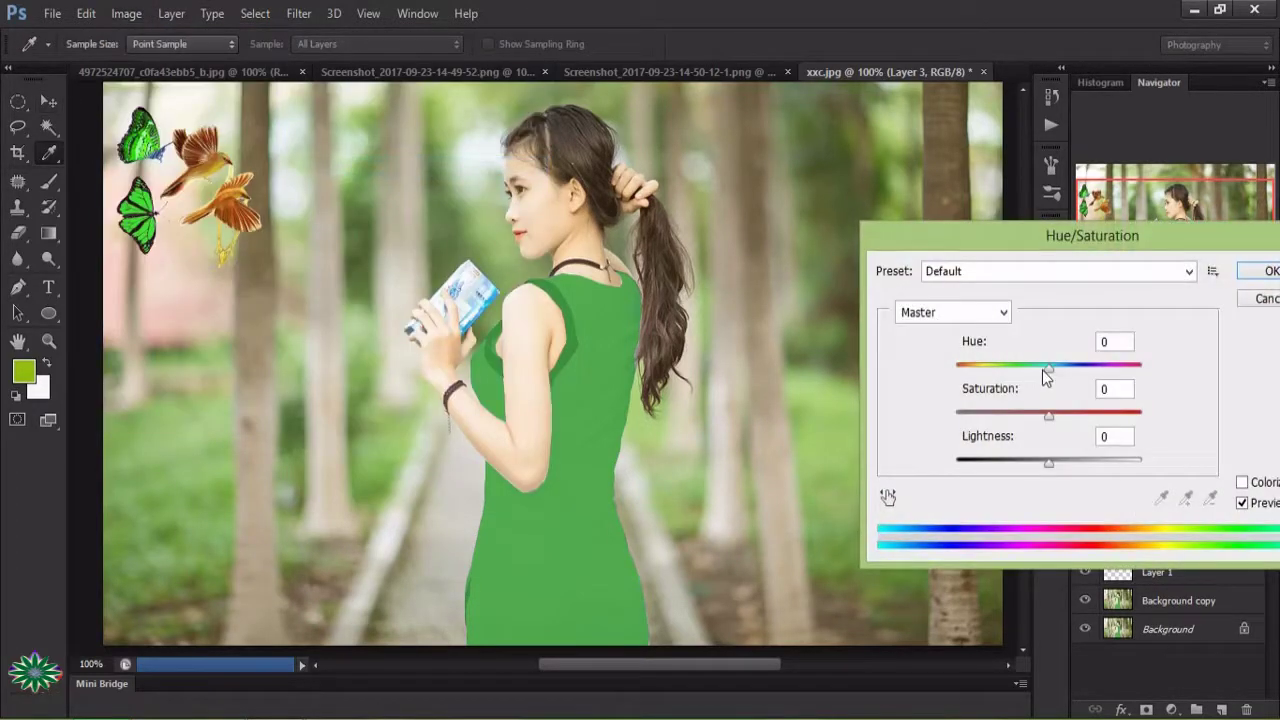
{"action": "mouse_move", "coordinate": [1047, 370]}
{"action": "left_mouse_down"}
{"action": "mouse_move", "coordinate": [1111, 370]}
{"action": "mouse_move", "coordinate": [1100, 395]}
{"action": "mouse_move", "coordinate": [998, 422]}
{"action": "mouse_move", "coordinate": [1097, 418]}
{"action": "mouse_move", "coordinate": [1069, 468]}
{"action": "mouse_move", "coordinate": [1017, 467]}
{"action": "mouse_move", "coordinate": [1042, 467]}
{"action": "left_mouse_up"}
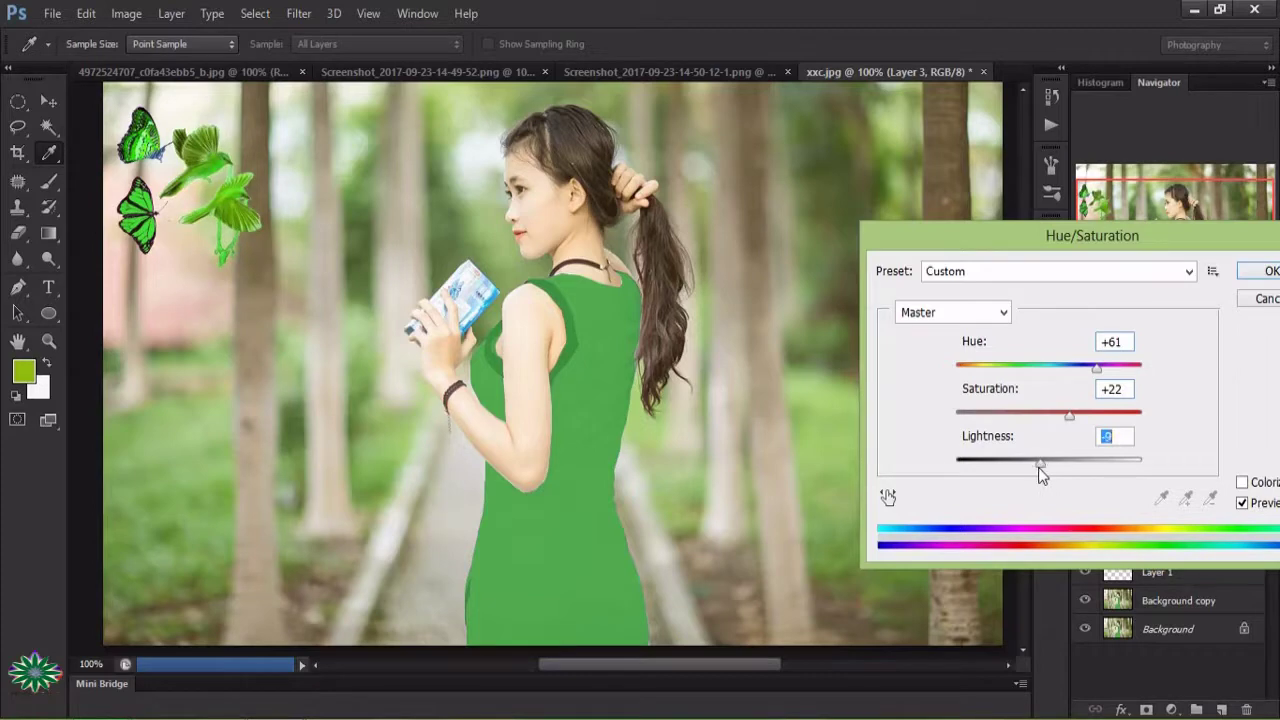
{"action": "left_click", "coordinate": [1256, 271]}
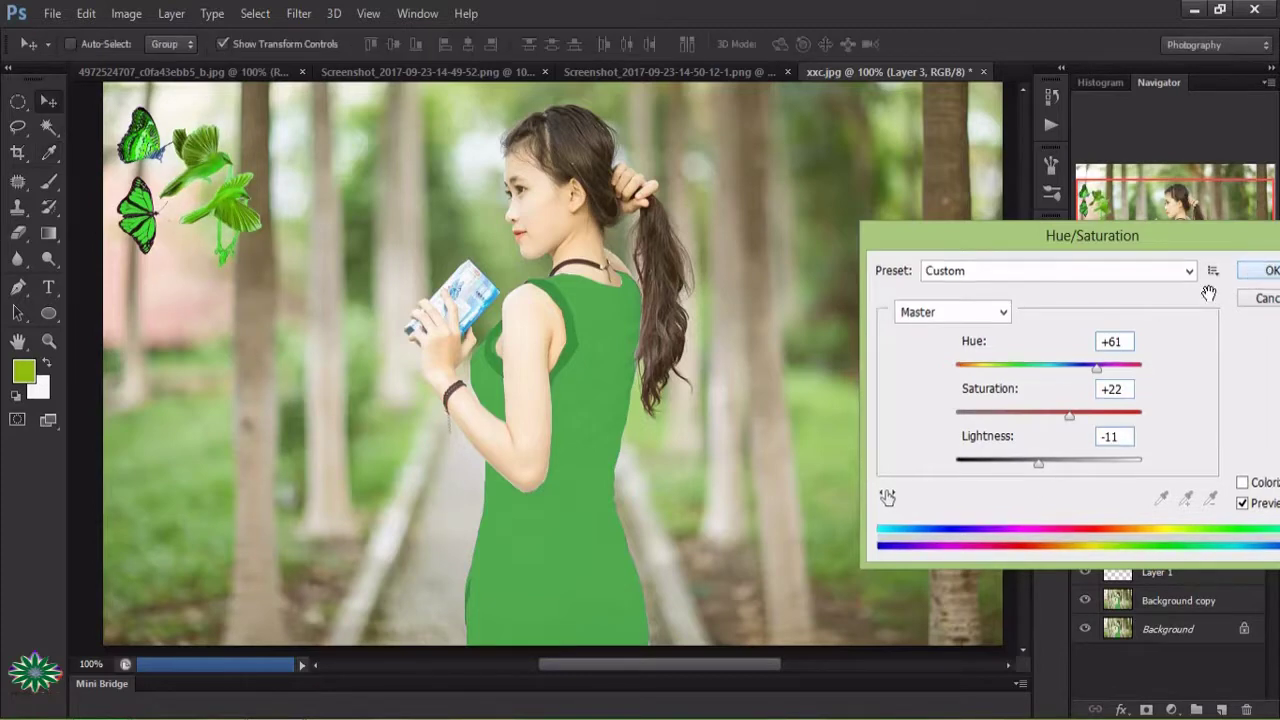
- Apply Color Balance to the birds with midtones -34, +44, +33
{"action": "left_click", "coordinate": [126, 14]}
{"action": "mouse_move", "coordinate": [154, 64]}
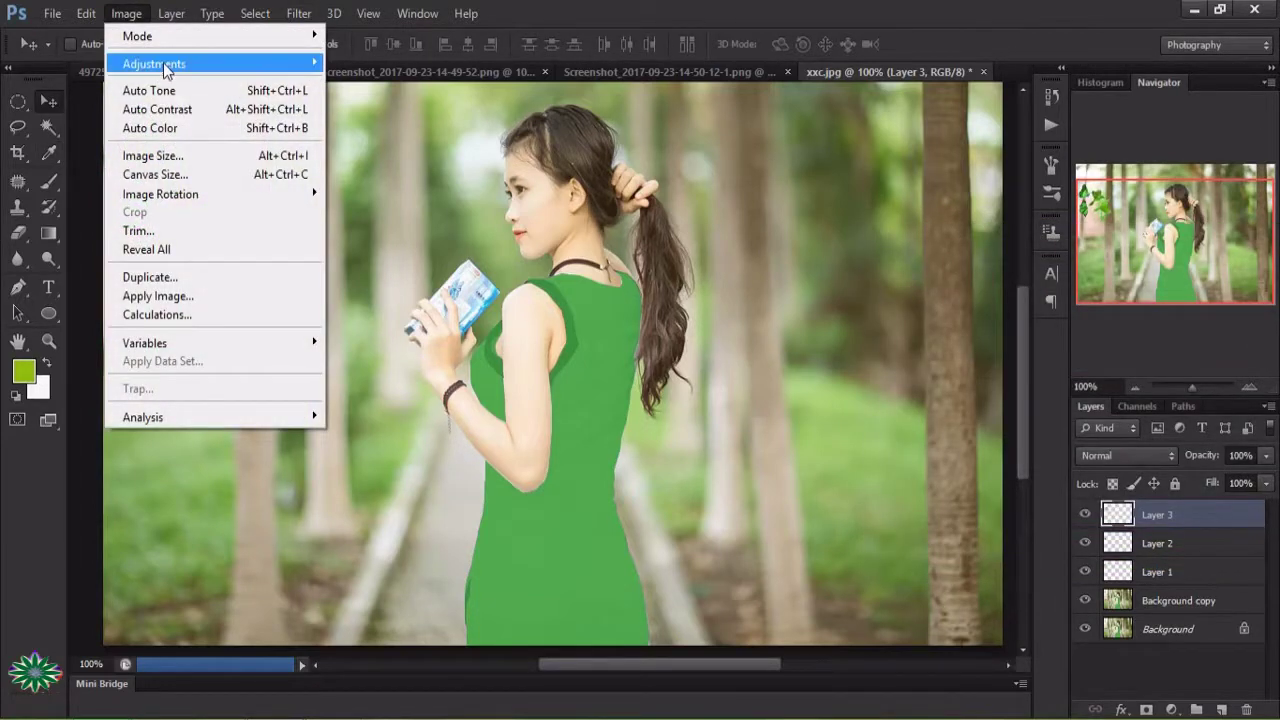
{"action": "left_click", "coordinate": [483, 183]}
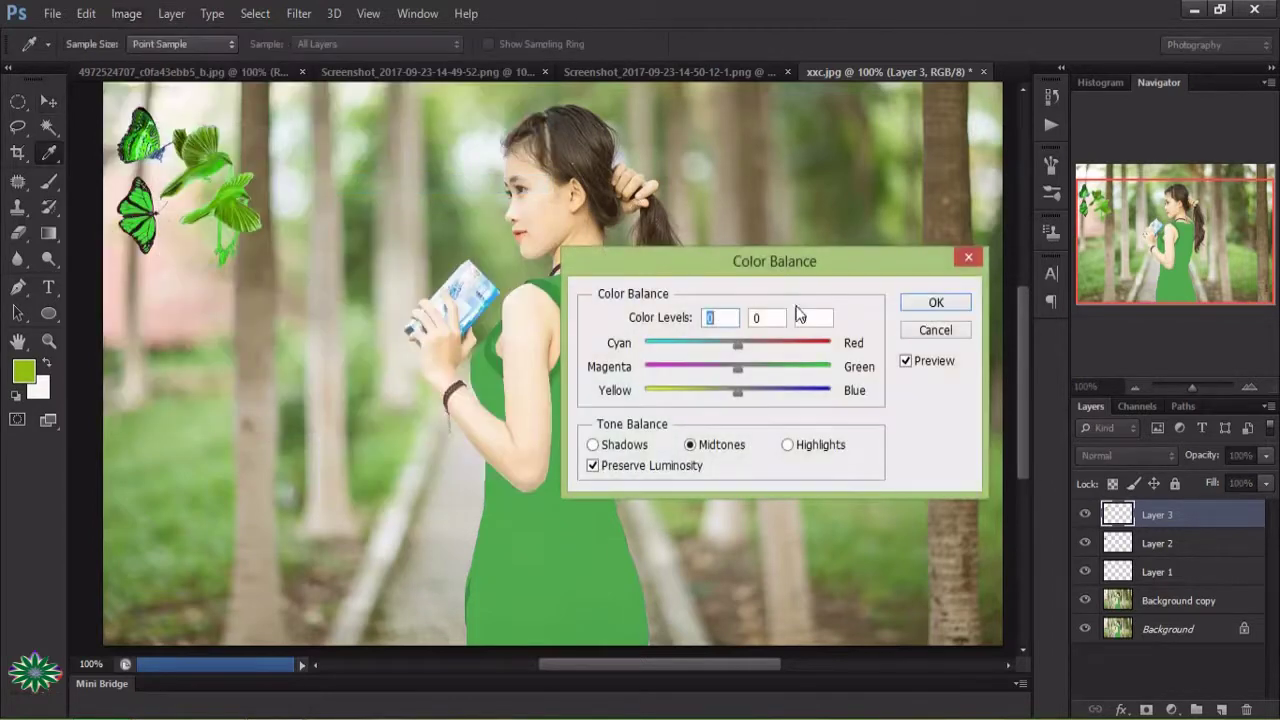
{"action": "mouse_move", "coordinate": [738, 345]}
{"action": "left_mouse_down"}
{"action": "mouse_move", "coordinate": [623, 366]}
{"action": "mouse_move", "coordinate": [737, 352]}
{"action": "left_mouse_up"}
{"action": "mouse_move", "coordinate": [815, 370]}
{"action": "left_mouse_down"}
{"action": "mouse_move", "coordinate": [708, 369]}
{"action": "mouse_move", "coordinate": [790, 377]}
{"action": "mouse_move", "coordinate": [783, 390]}
{"action": "mouse_move", "coordinate": [643, 397]}
{"action": "mouse_move", "coordinate": [770, 405]}
{"action": "left_mouse_up"}
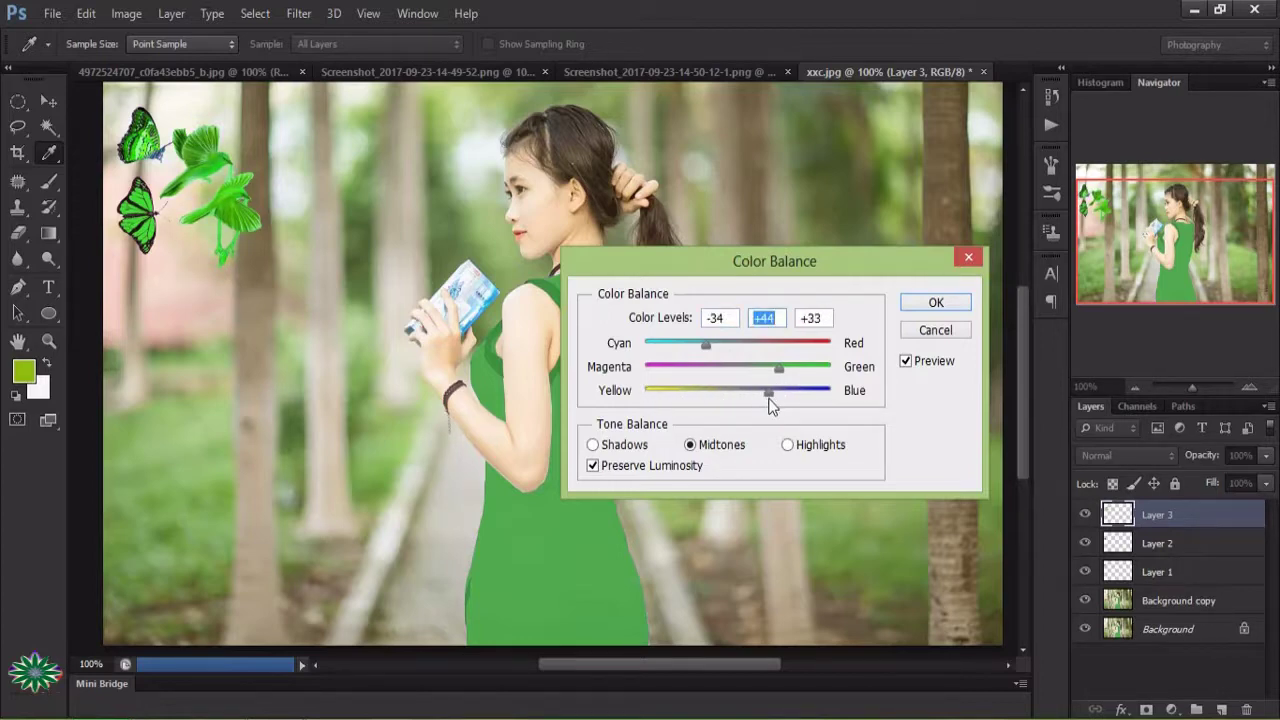
{"action": "left_click", "coordinate": [930, 304]}
- With the Move tool active, toggle Layer 2, Layer 3 and Layer 1 visibility to check the result
{"action": "key", "text": "v"}
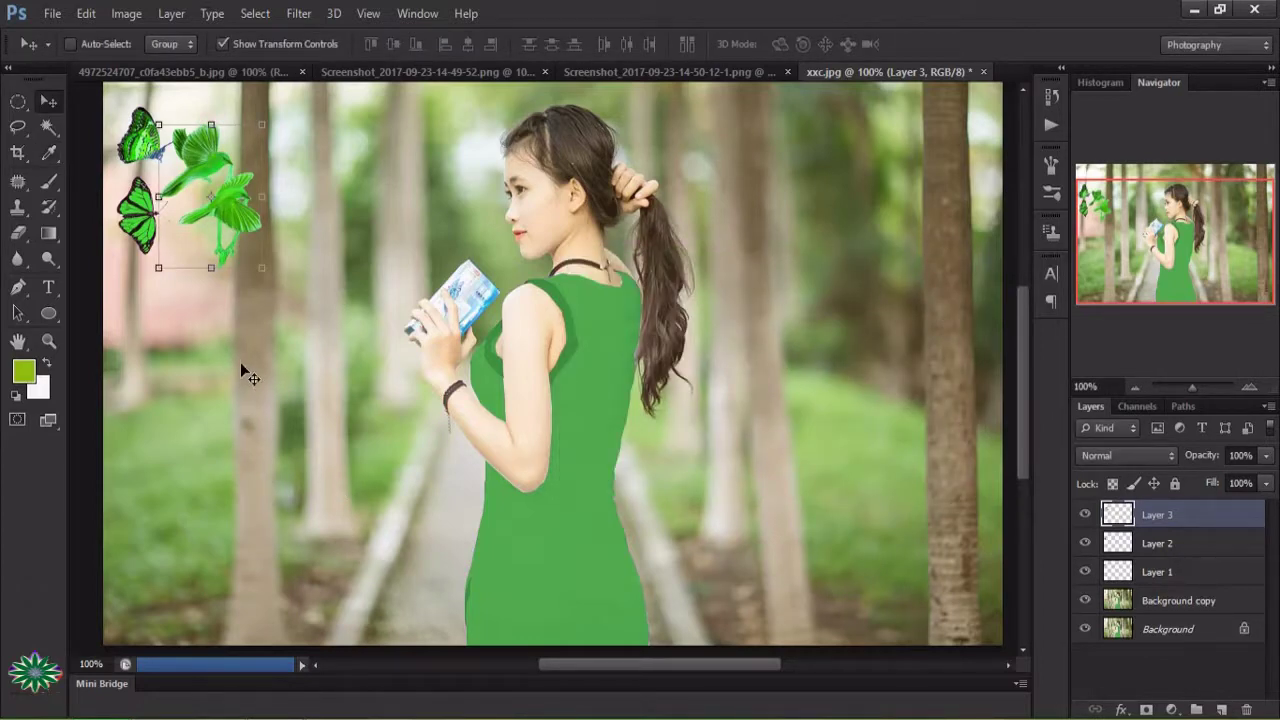
{"action": "left_click", "coordinate": [1085, 543]}
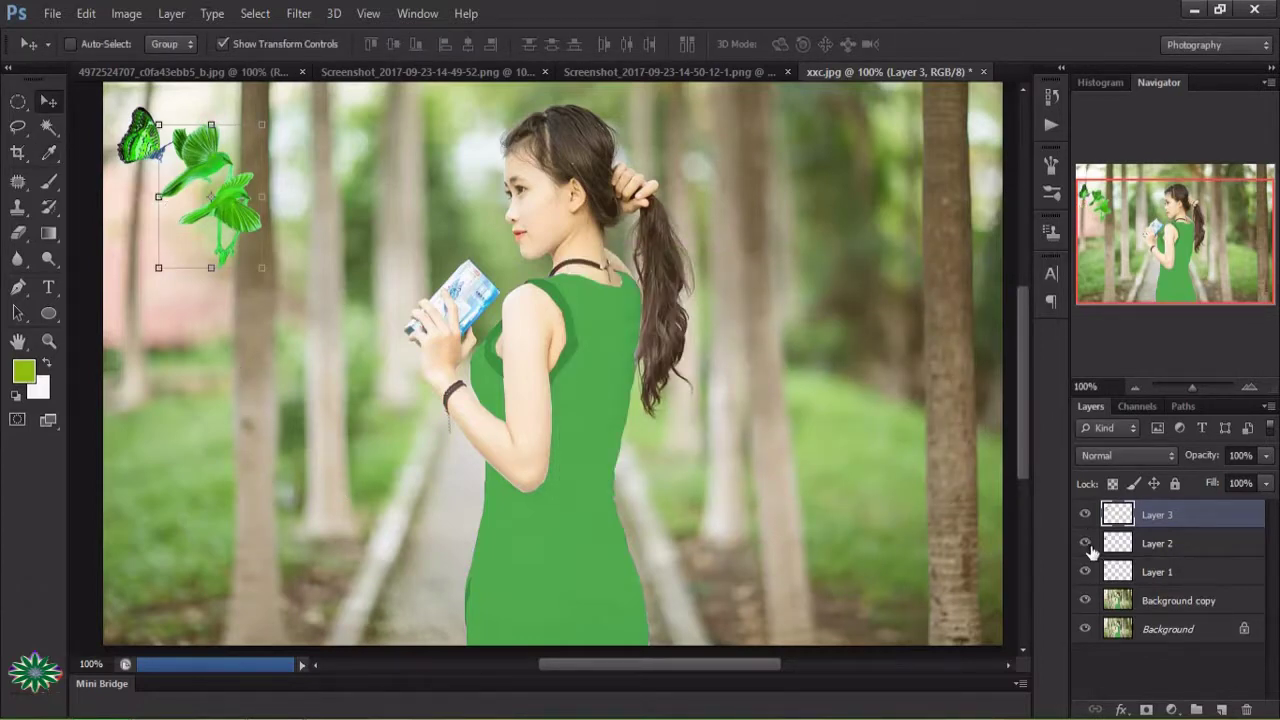
{"action": "left_click", "coordinate": [1085, 514]}
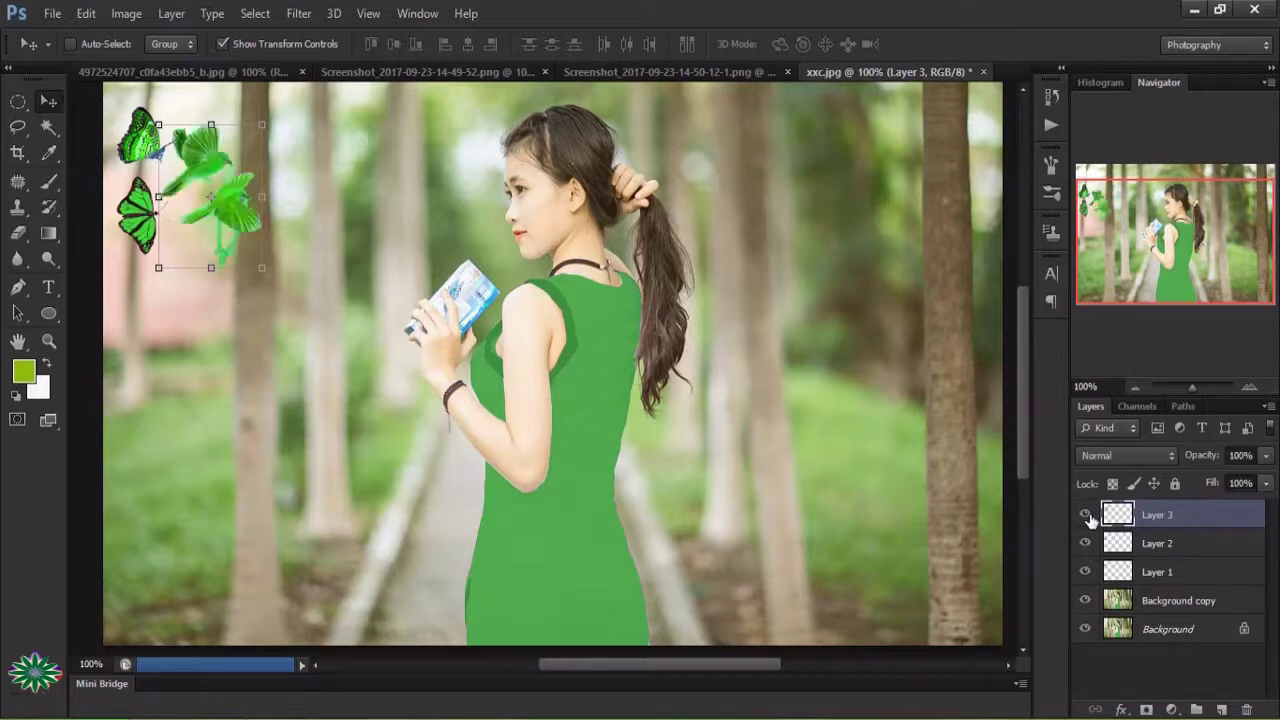
{"action": "left_click", "coordinate": [1085, 571]}
- Add a #15e337 green Solid Color fill layer in Color blend mode at 22% opacity
{"action": "left_click", "coordinate": [1171, 709]}
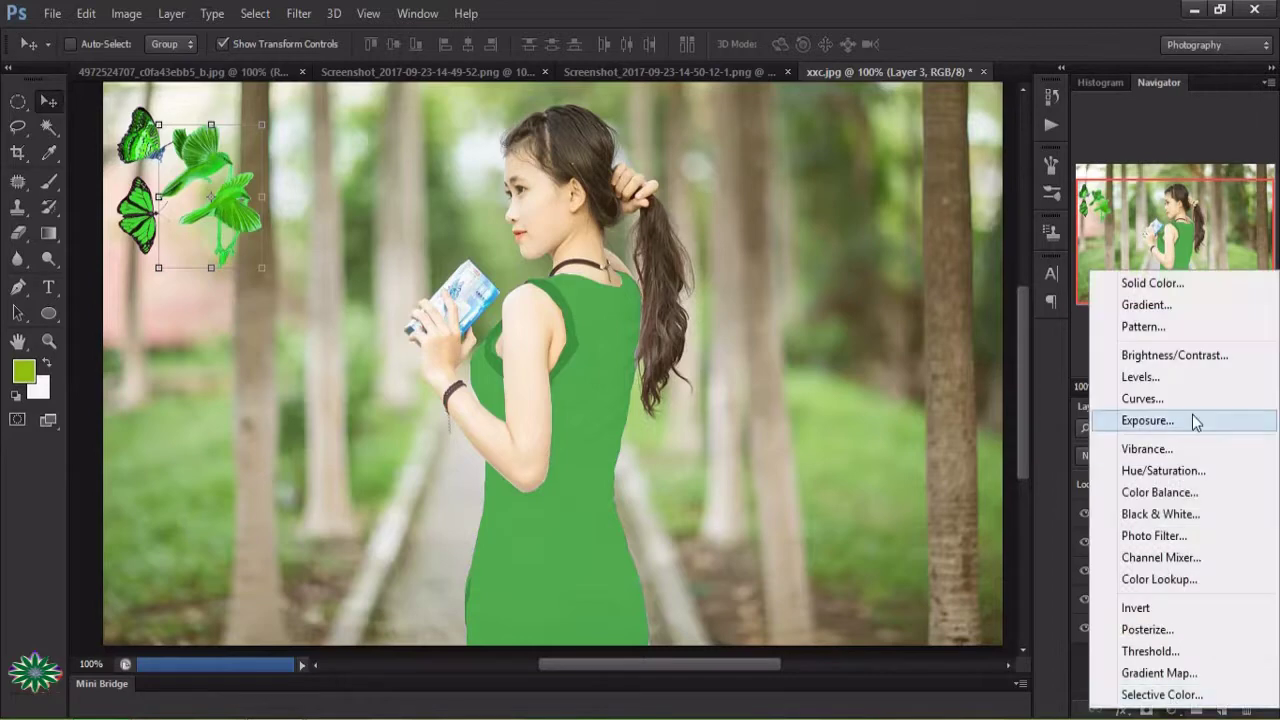
{"action": "left_click", "coordinate": [1167, 288]}
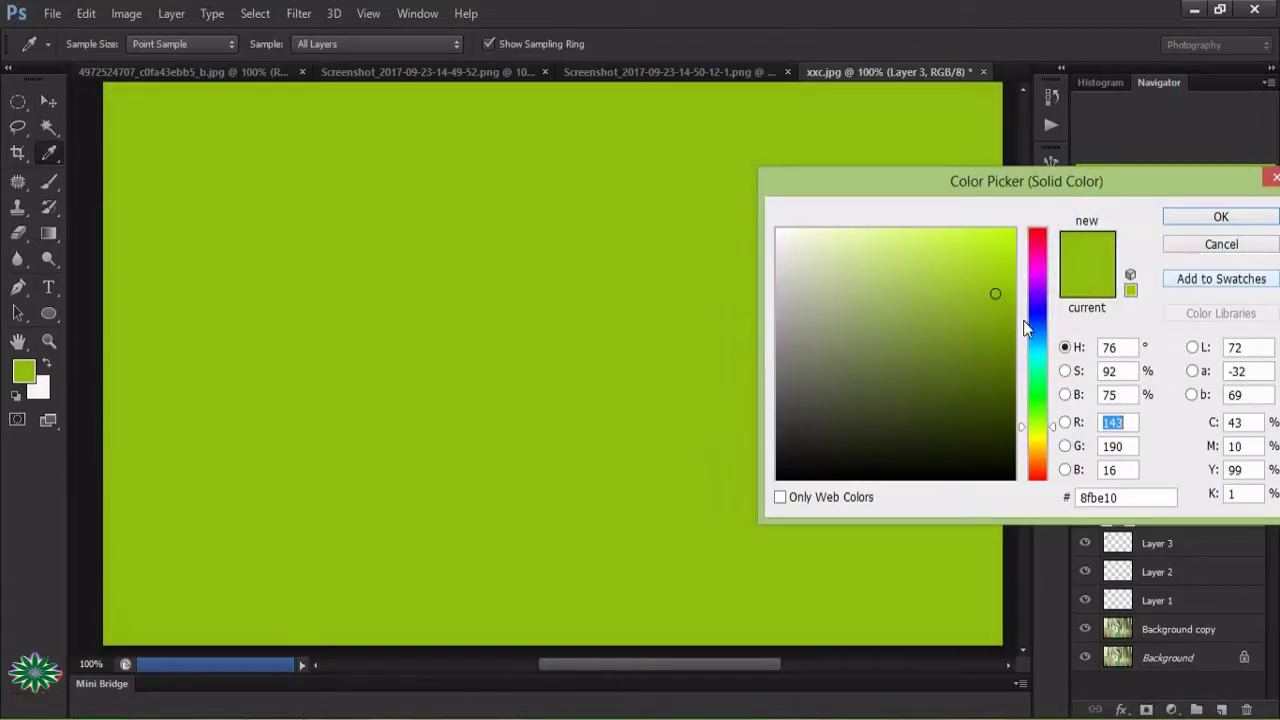
{"action": "left_click", "coordinate": [1036, 398]}
{"action": "left_click", "coordinate": [992, 257]}
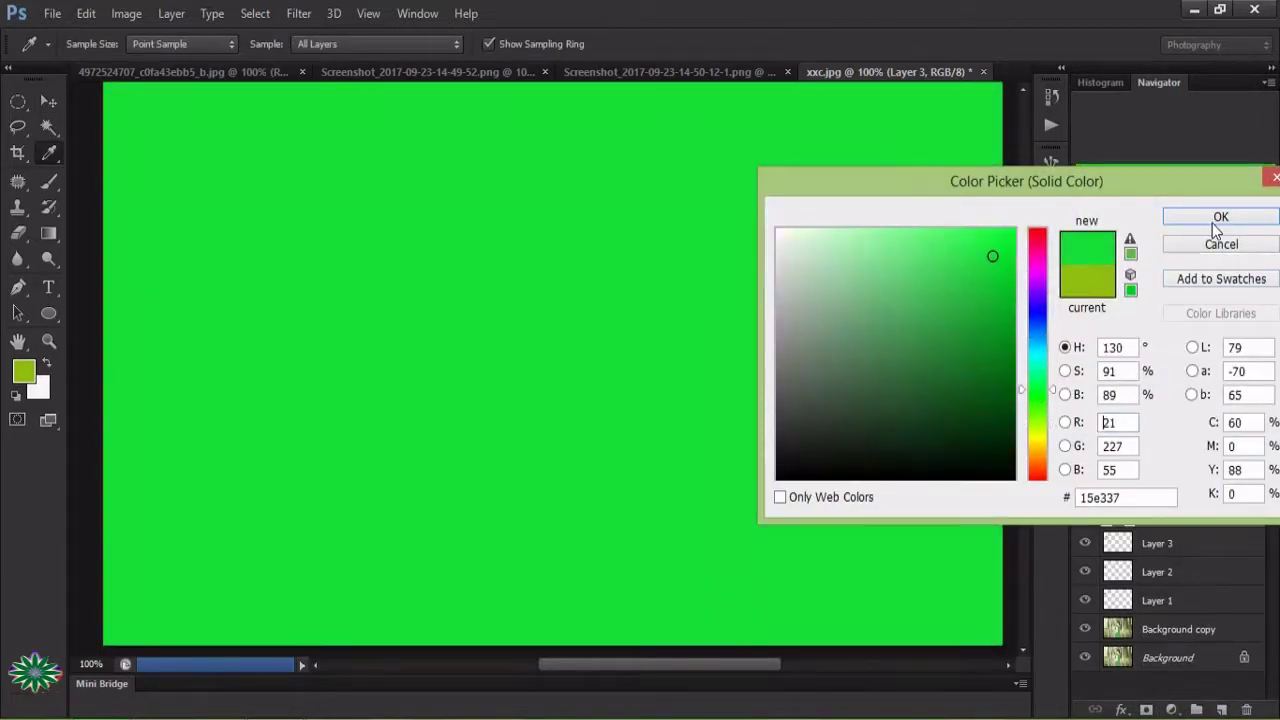
{"action": "left_click", "coordinate": [1221, 217]}
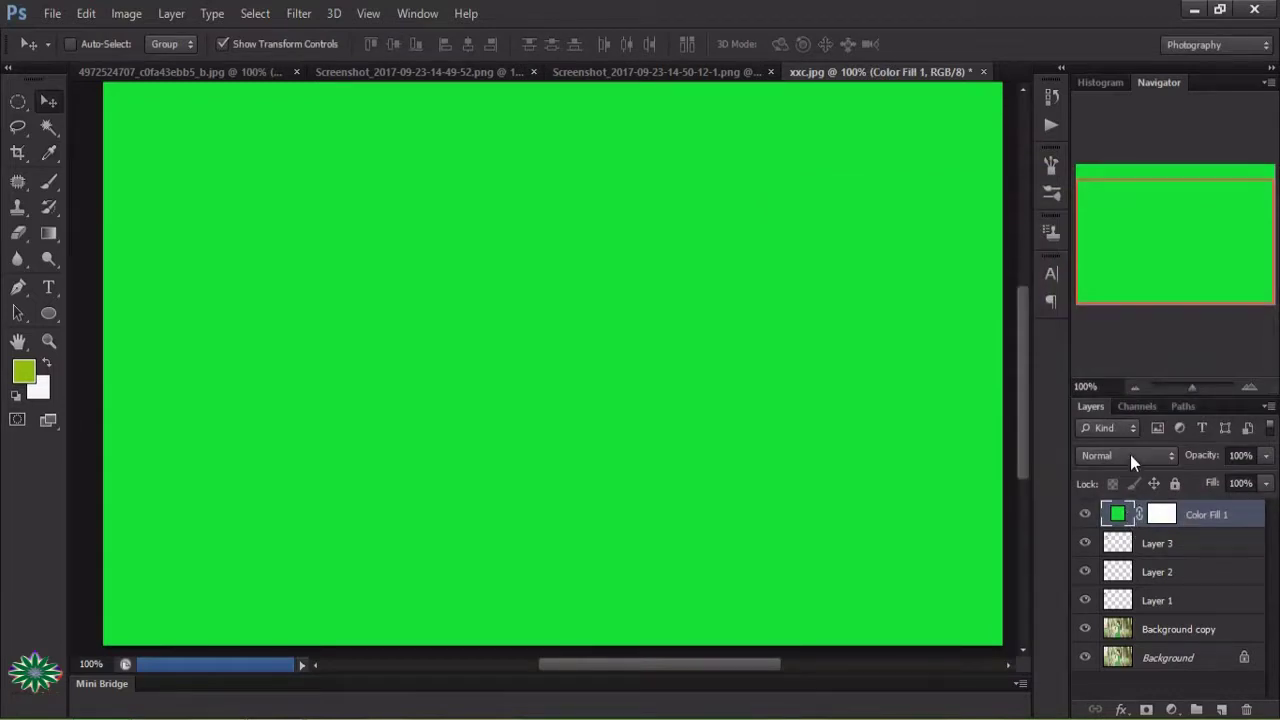
{"action": "left_click", "coordinate": [1130, 455]}
{"action": "left_click", "coordinate": [1120, 480]}
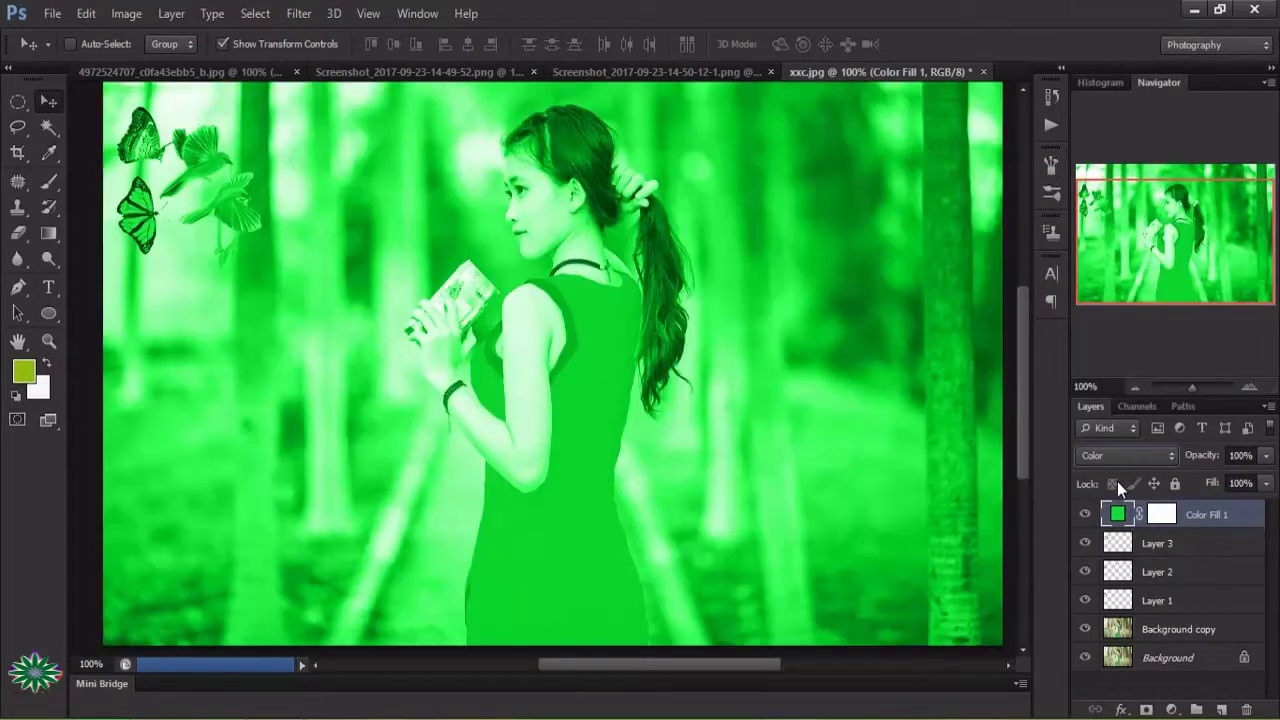
{"action": "left_click", "coordinate": [1265, 455]}
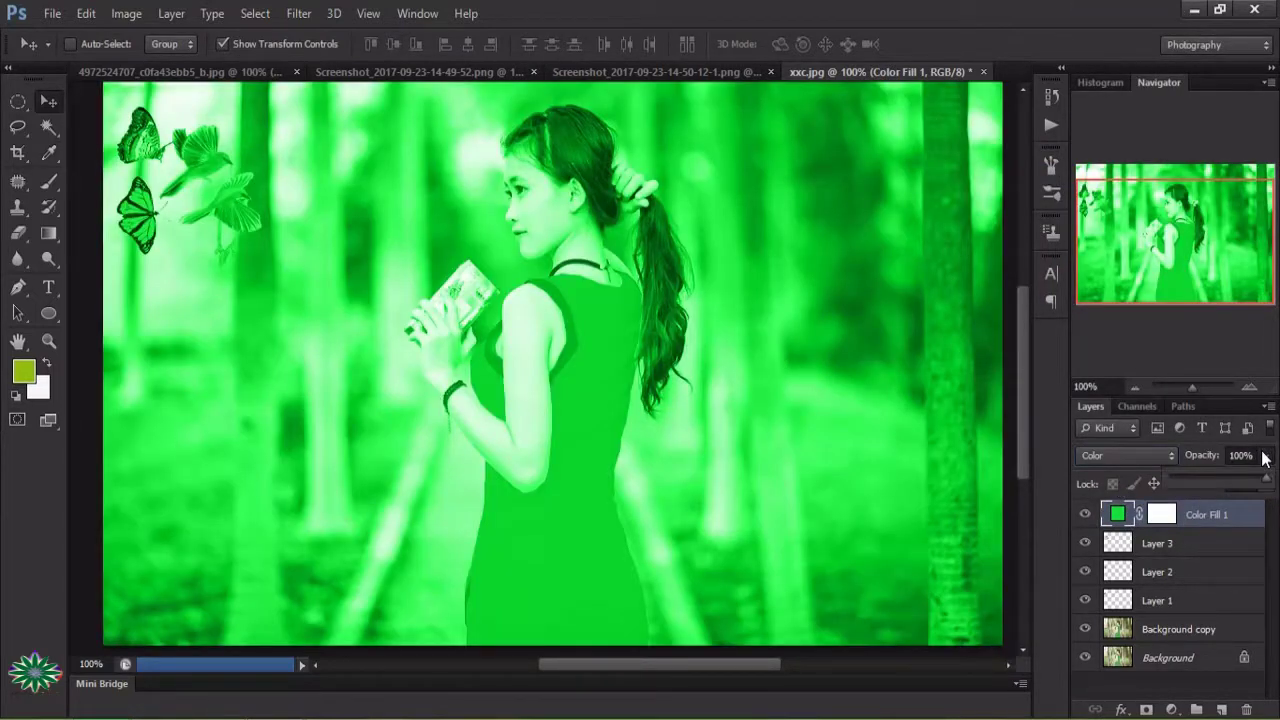
{"action": "left_click_drag", "start_coordinate": [1265, 478], "coordinate": [1191, 496]}
- Add a strong blue Color Fill 2 layer blended in Screen mode at 44% opacity
{"action": "left_click", "coordinate": [1171, 709]}
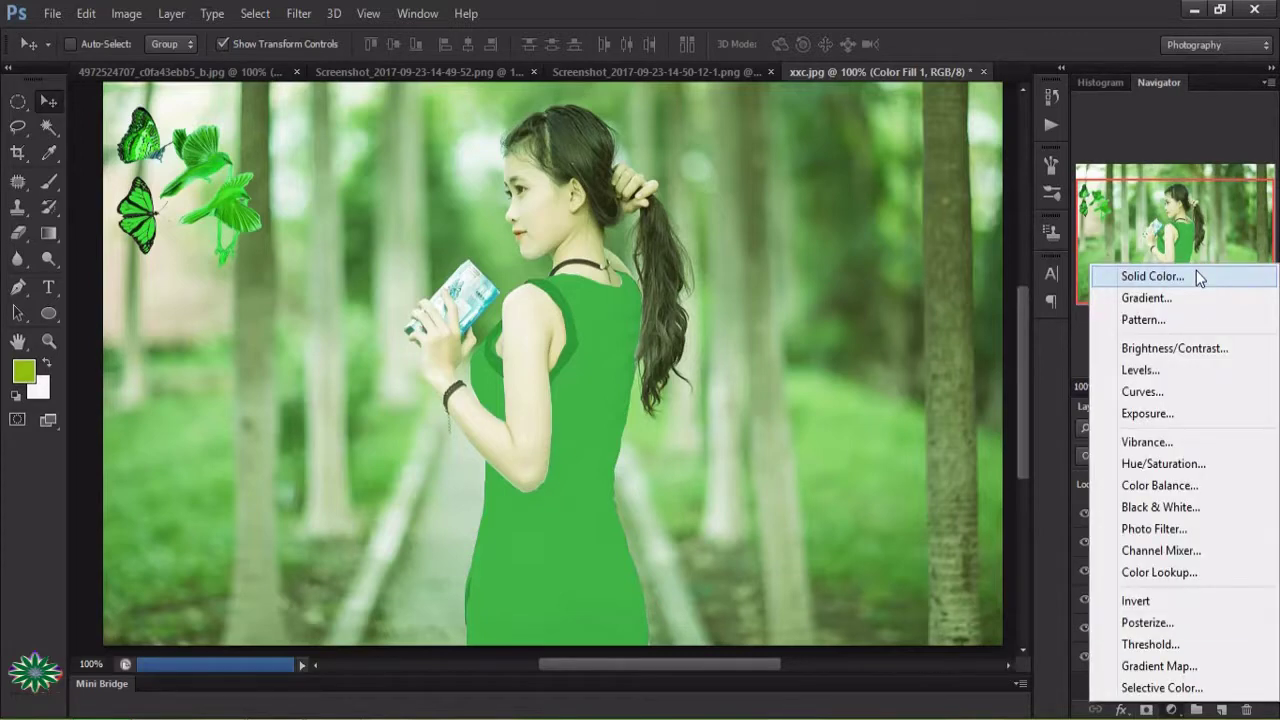
{"action": "left_click", "coordinate": [1196, 276]}
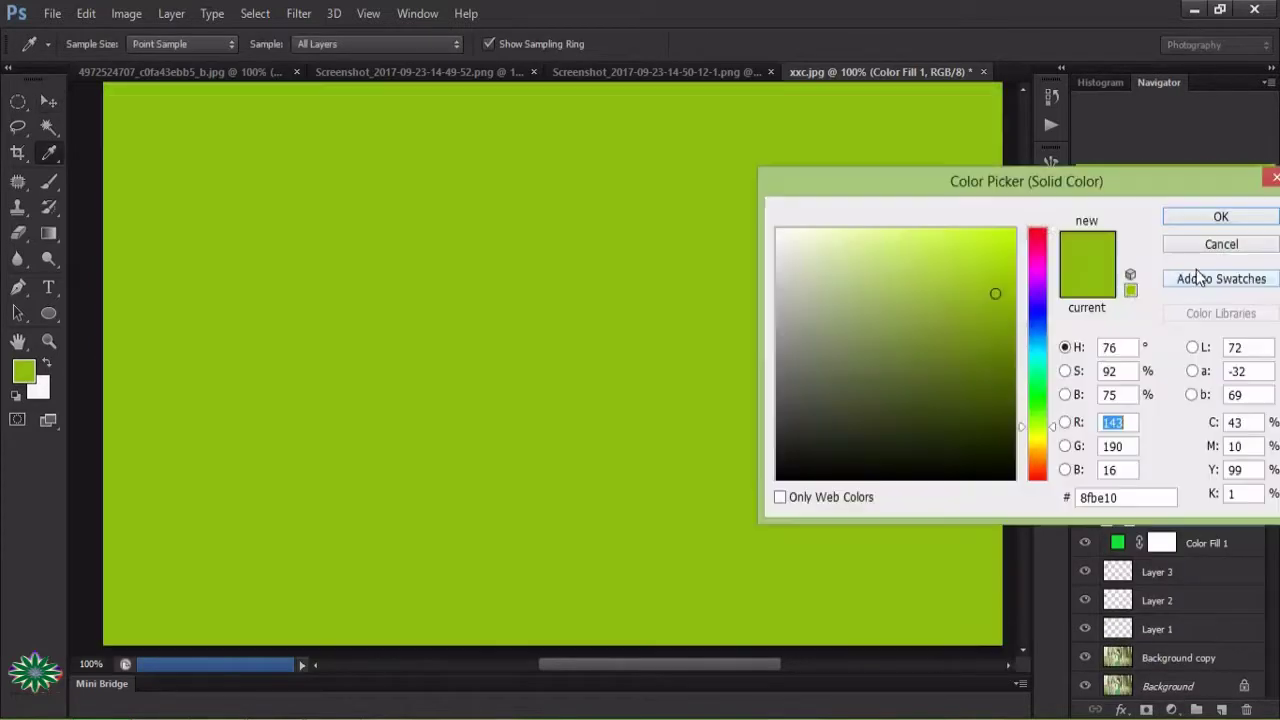
{"action": "left_click", "coordinate": [1040, 398]}
{"action": "left_click", "coordinate": [993, 254]}
{"action": "left_click", "coordinate": [1032, 318]}
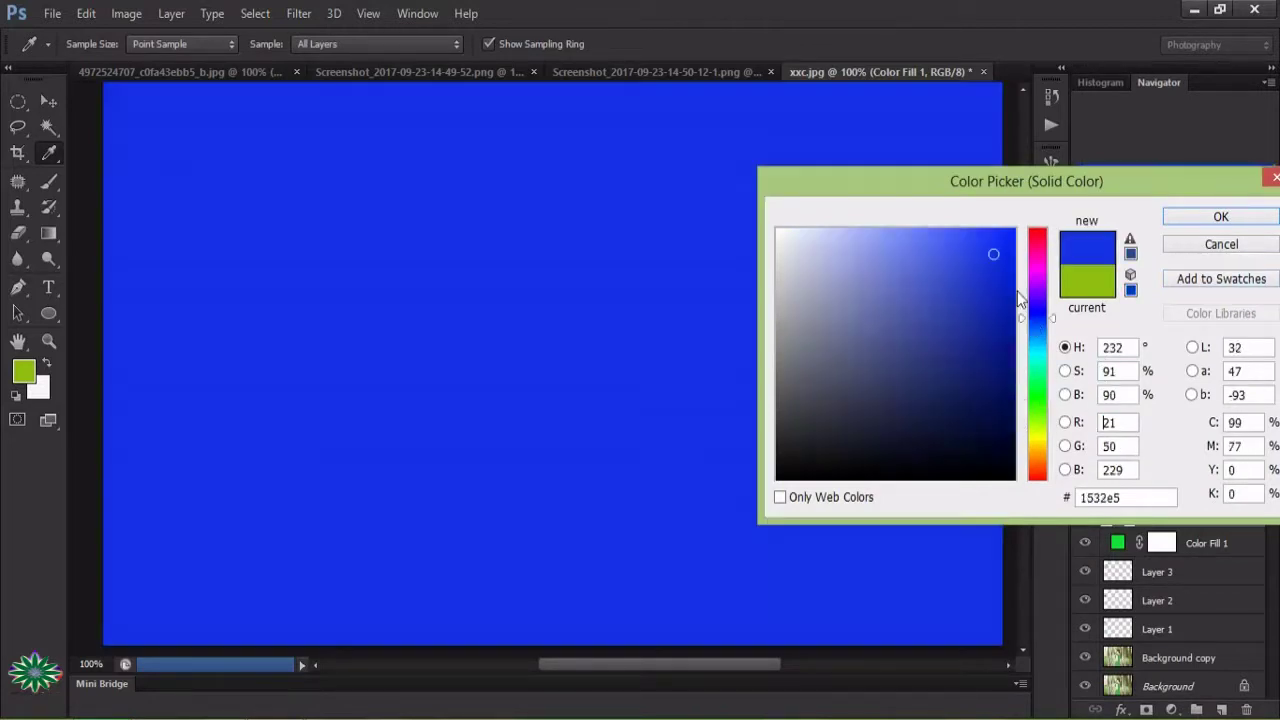
{"action": "left_click", "coordinate": [1219, 215]}
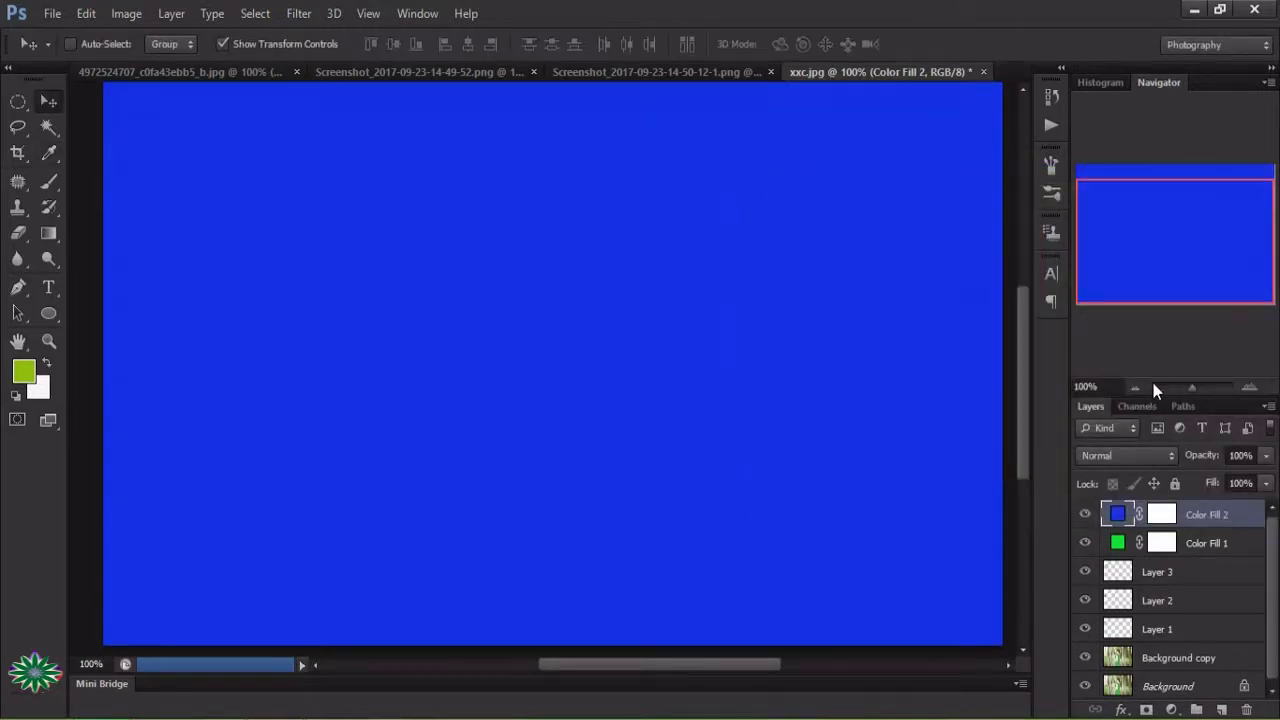
{"action": "left_click", "coordinate": [1133, 456]}
{"action": "left_click", "coordinate": [1127, 165]}
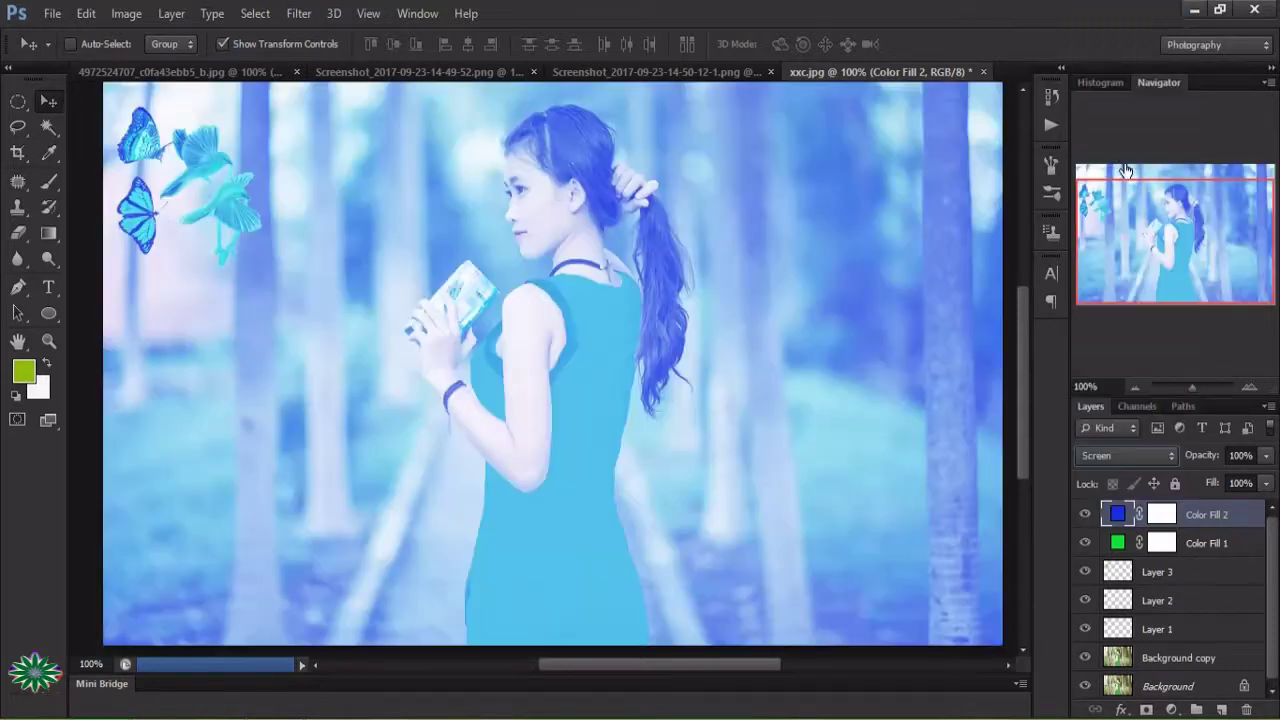
{"action": "left_click", "coordinate": [1265, 455]}
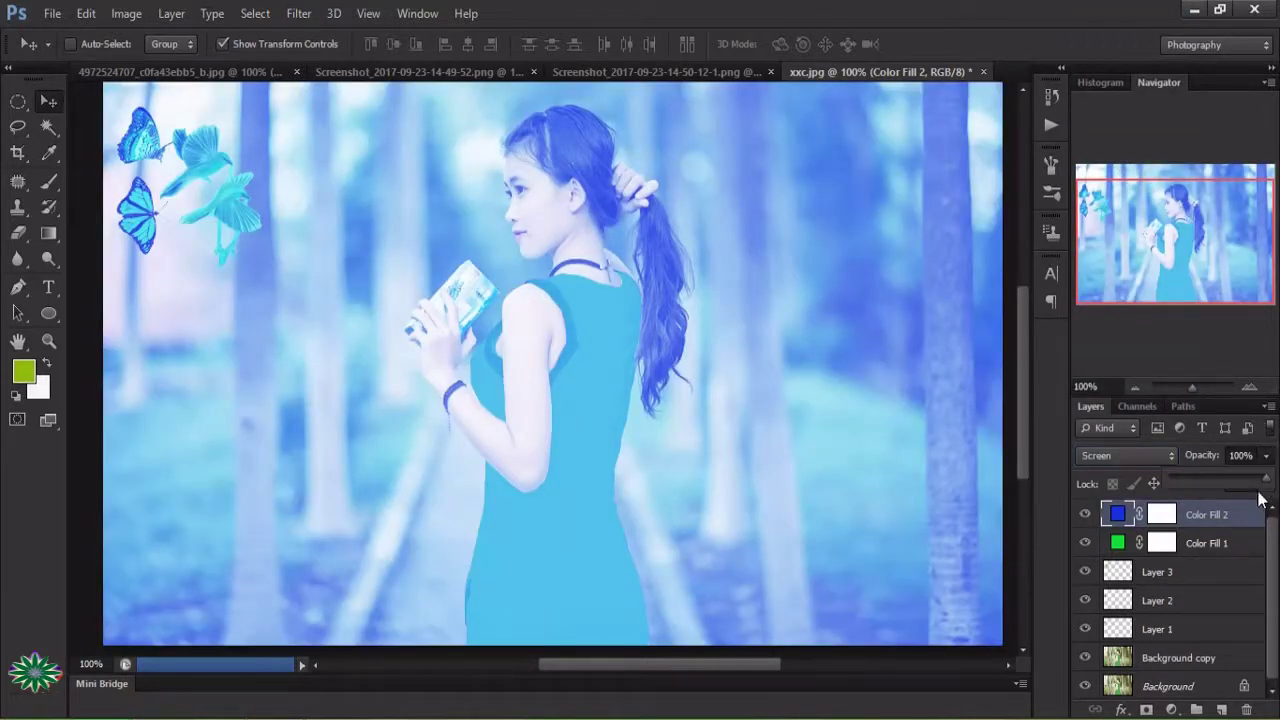
{"action": "left_click_drag", "start_coordinate": [1265, 478], "coordinate": [1220, 478]}
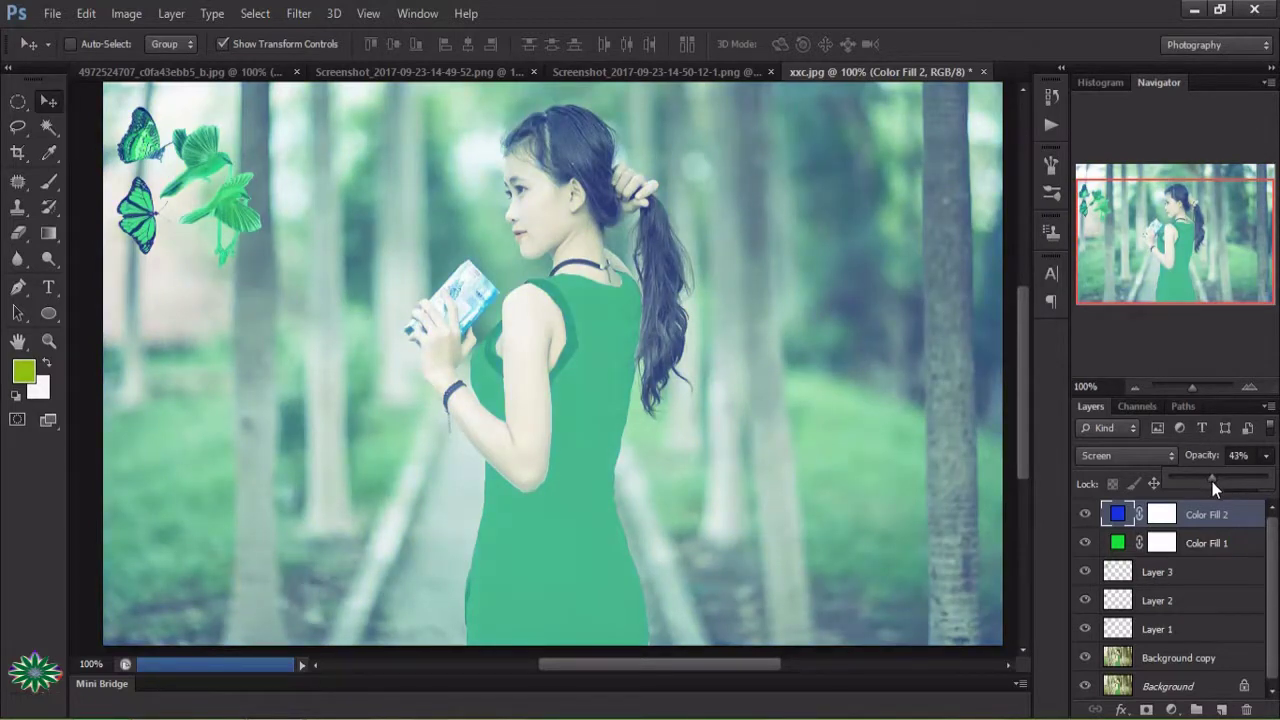
{"action": "mouse_move", "coordinate": [1212, 481]}
{"action": "left_mouse_down"}
{"action": "mouse_move", "coordinate": [1196, 481]}
{"action": "mouse_move", "coordinate": [1236, 487]}
{"action": "left_mouse_up"}
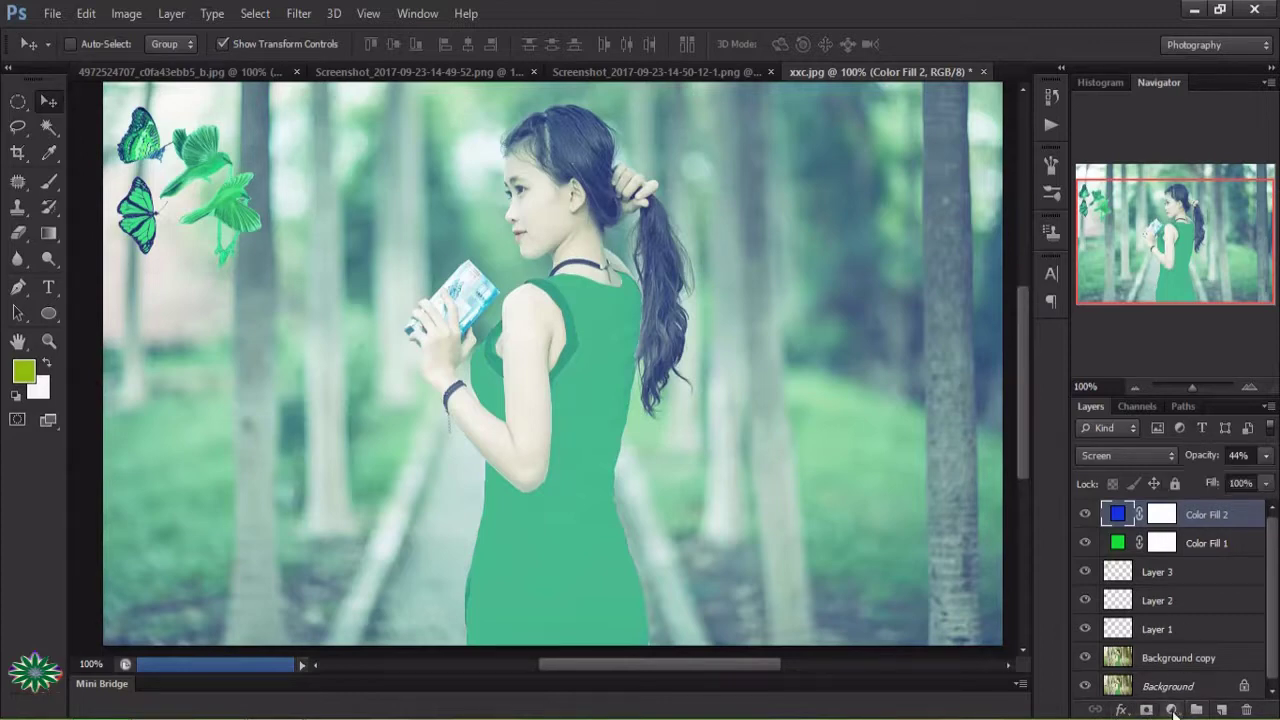
- Add a red (#f0153e) Color Fill 3 layer in Screen mode at 52% opacity
{"action": "left_click", "coordinate": [1172, 709]}
{"action": "left_click", "coordinate": [1152, 287]}
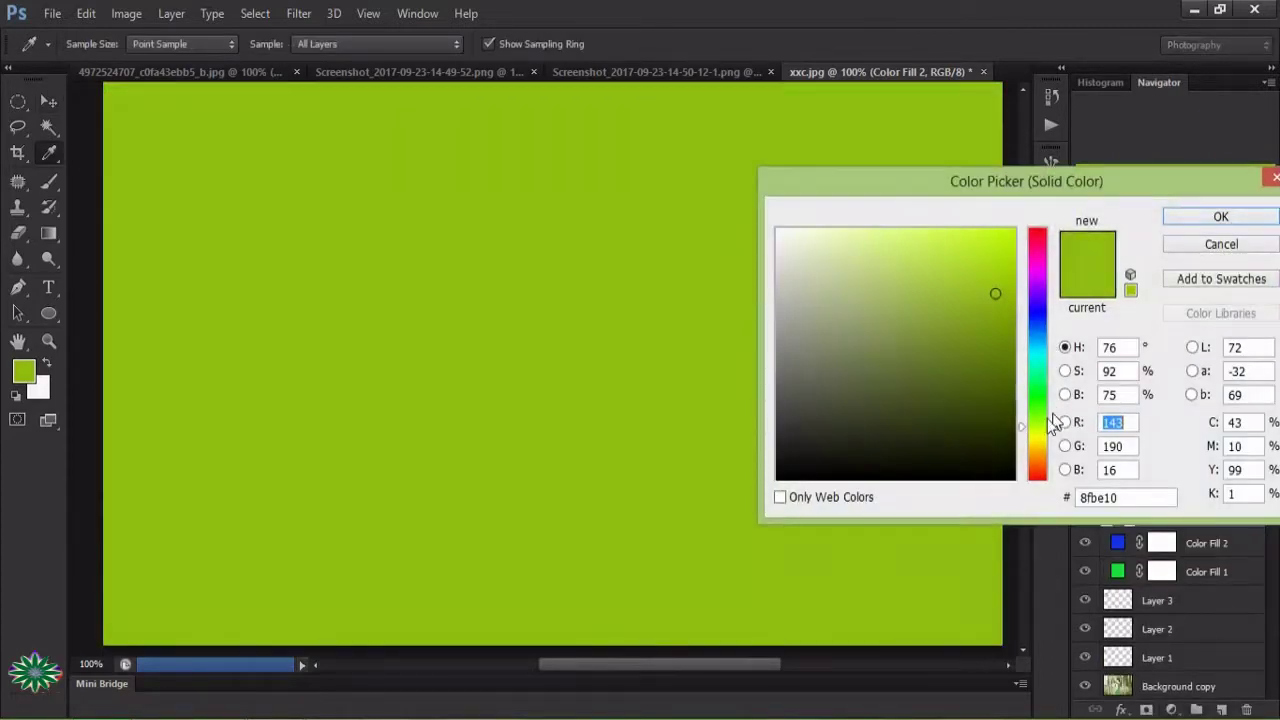
{"action": "left_click", "coordinate": [1038, 239]}
{"action": "left_click", "coordinate": [994, 243]}
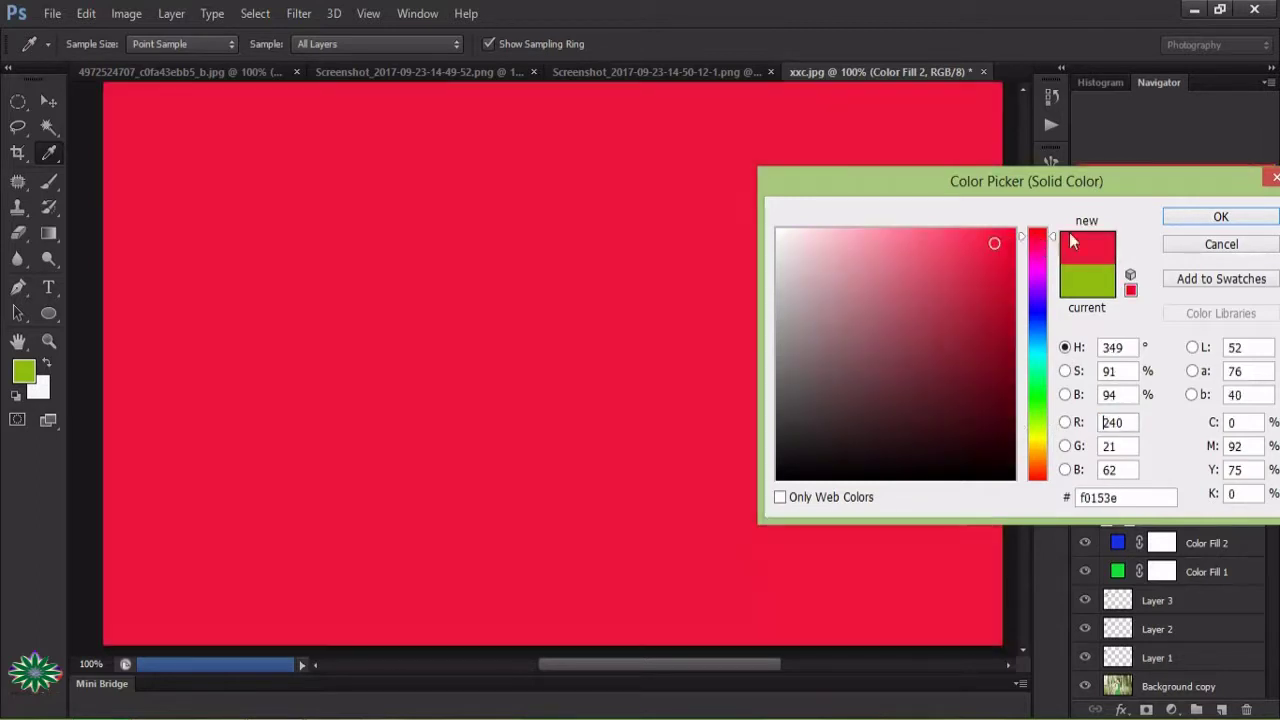
{"action": "left_click", "coordinate": [1212, 220]}
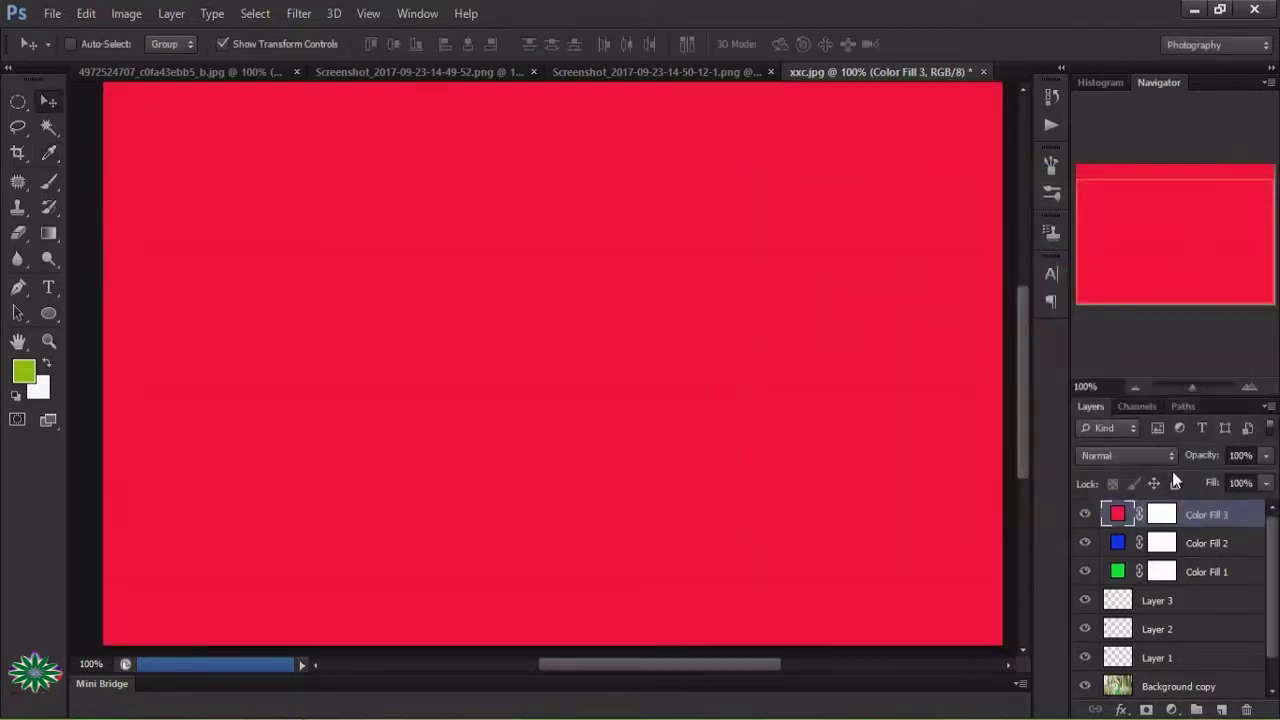
{"action": "left_click", "coordinate": [1151, 458]}
{"action": "left_click", "coordinate": [1138, 166]}
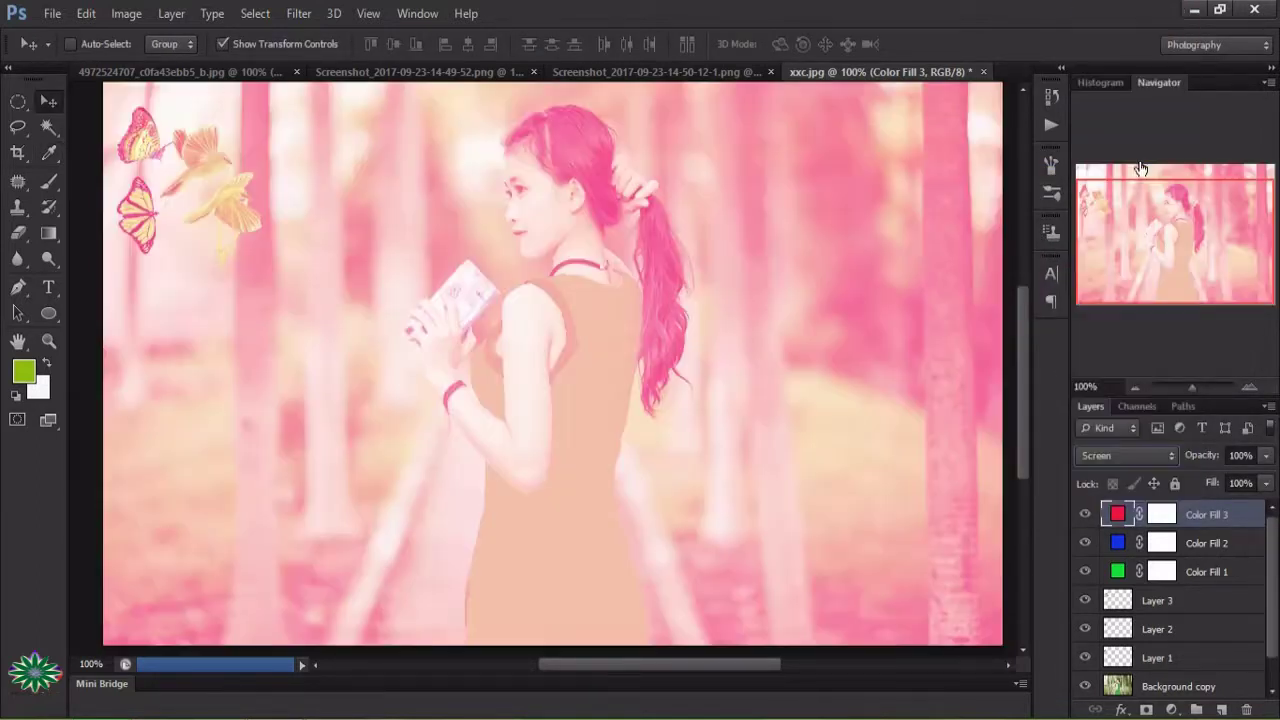
{"action": "left_click", "coordinate": [1266, 483]}
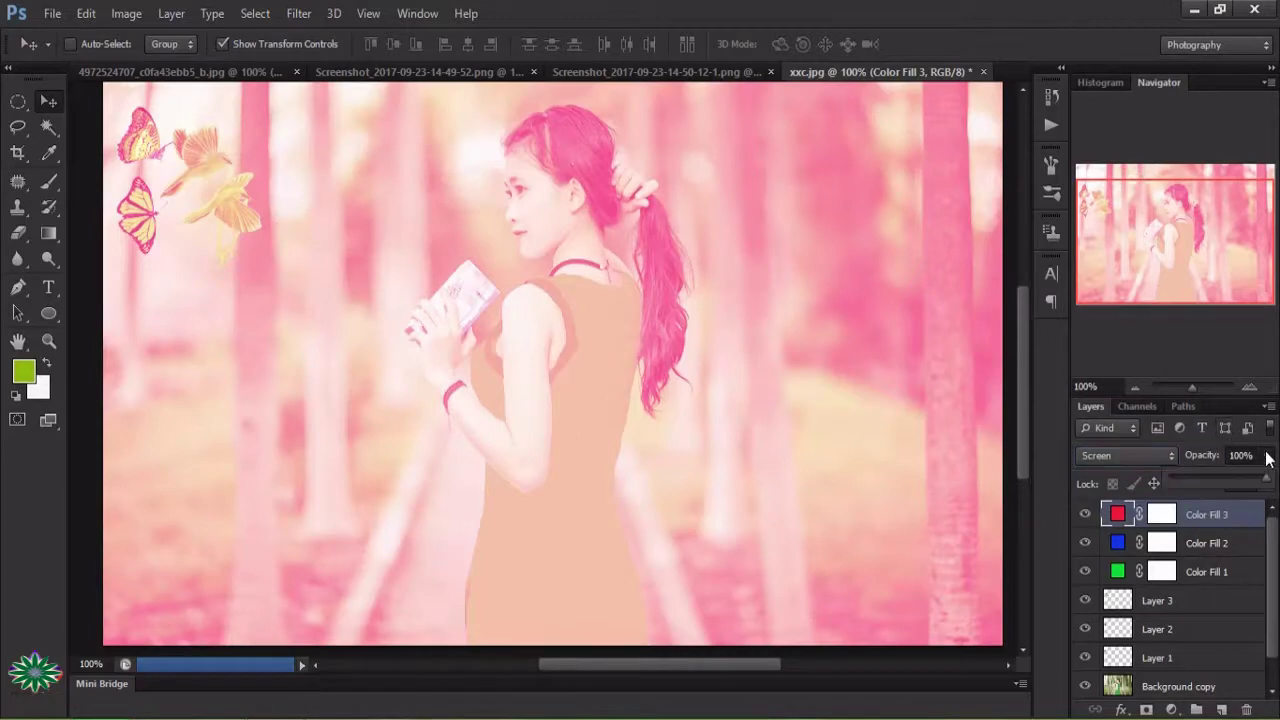
{"action": "left_click_drag", "start_coordinate": [1260, 484], "coordinate": [1220, 479]}
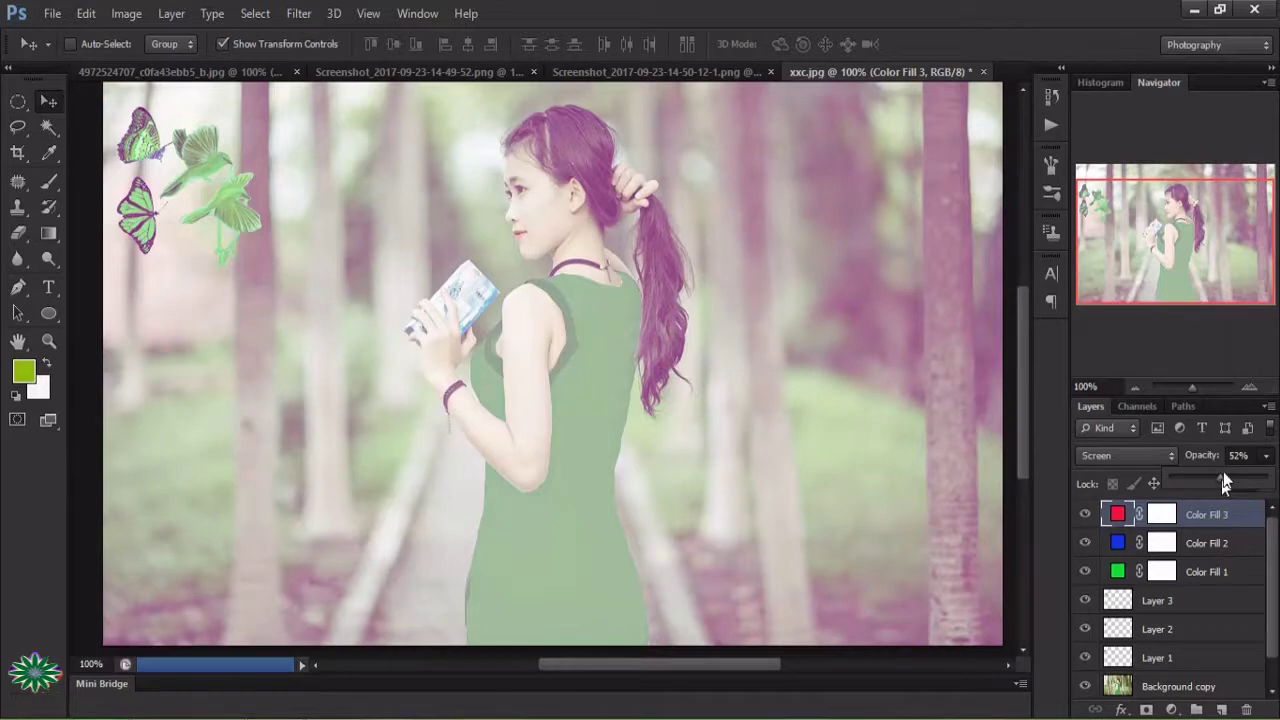
- Add a Levels adjustment layer with input levels 136 / 0.57 / 255
{"action": "left_click", "coordinate": [1171, 709]}
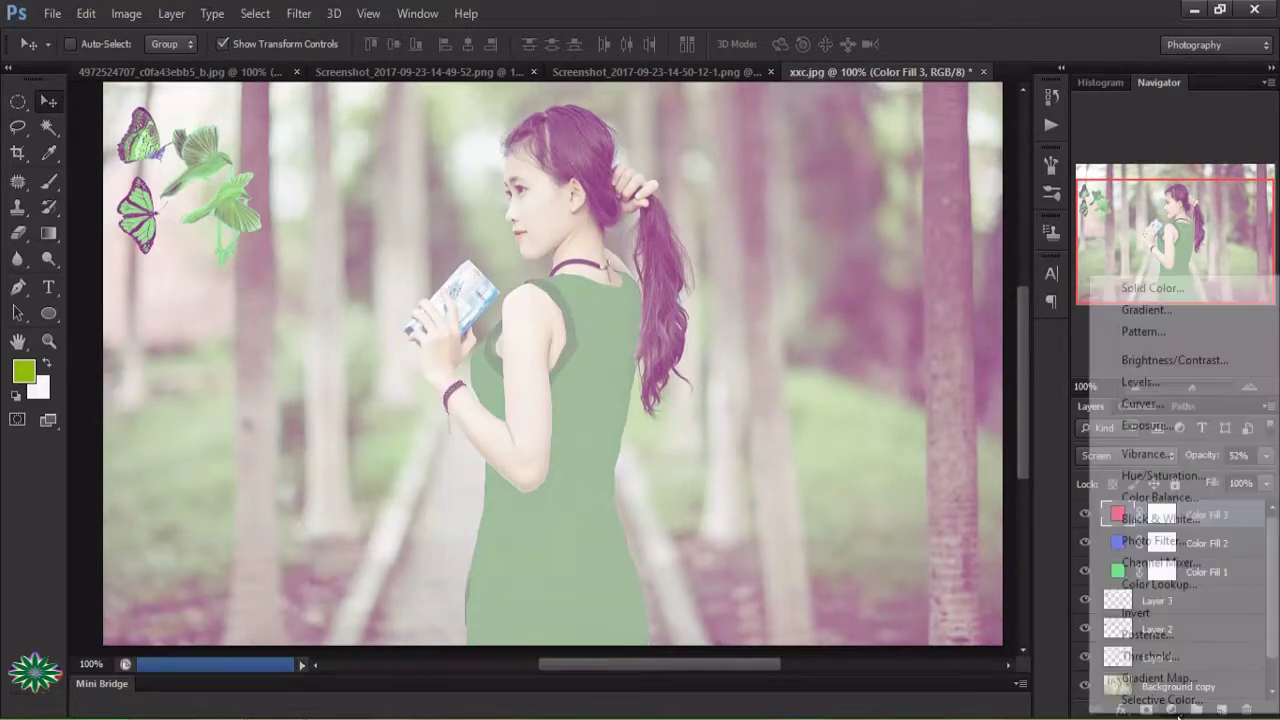
{"action": "left_click", "coordinate": [1188, 382]}
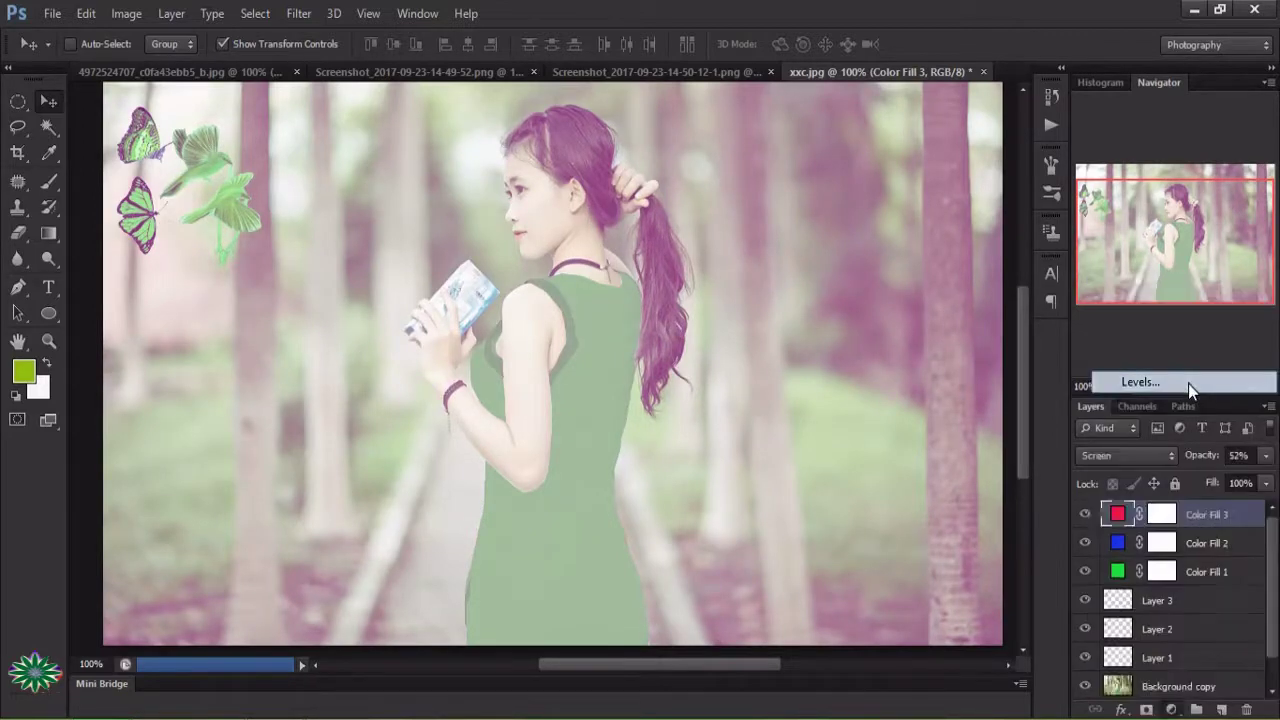
{"action": "mouse_move", "coordinate": [906, 446]}
{"action": "left_mouse_down"}
{"action": "mouse_move", "coordinate": [926, 448]}
{"action": "mouse_move", "coordinate": [902, 444]}
{"action": "left_mouse_up"}
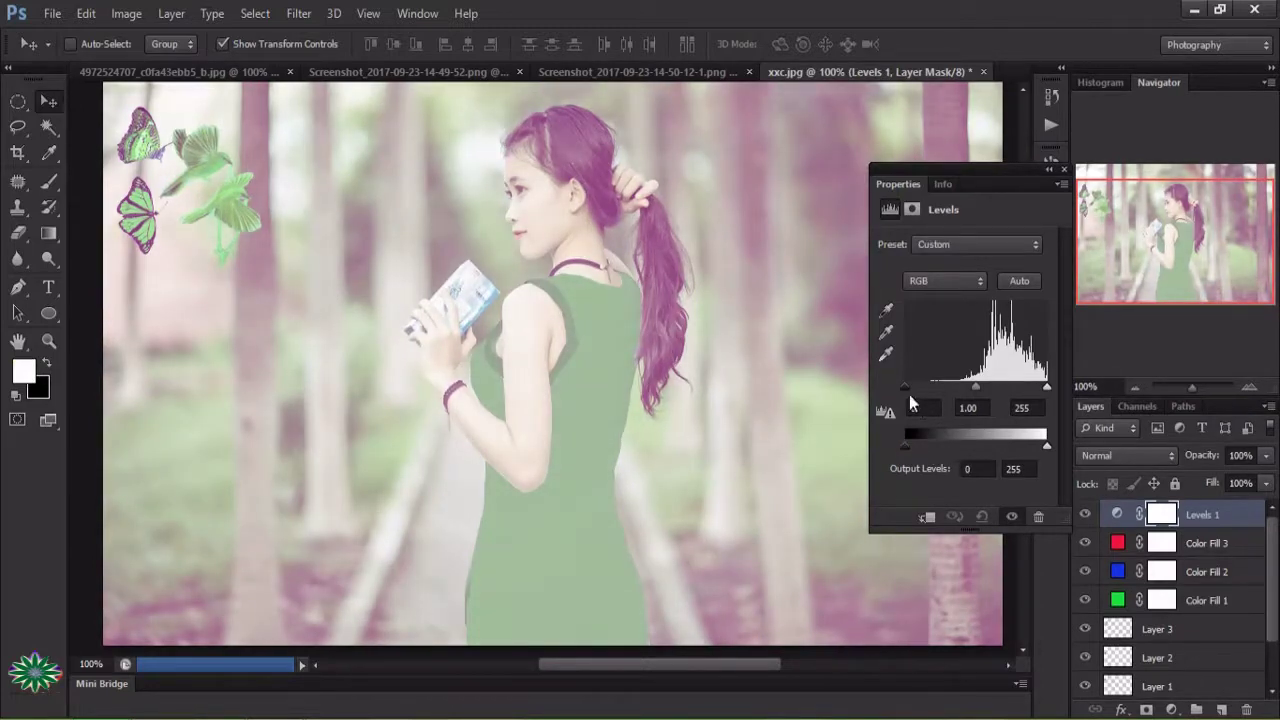
{"action": "mouse_move", "coordinate": [912, 388]}
{"action": "left_mouse_down"}
{"action": "mouse_move", "coordinate": [964, 388]}
{"action": "mouse_move", "coordinate": [975, 409]}
{"action": "mouse_move", "coordinate": [1027, 397]}
{"action": "mouse_move", "coordinate": [980, 390]}
{"action": "left_mouse_up"}
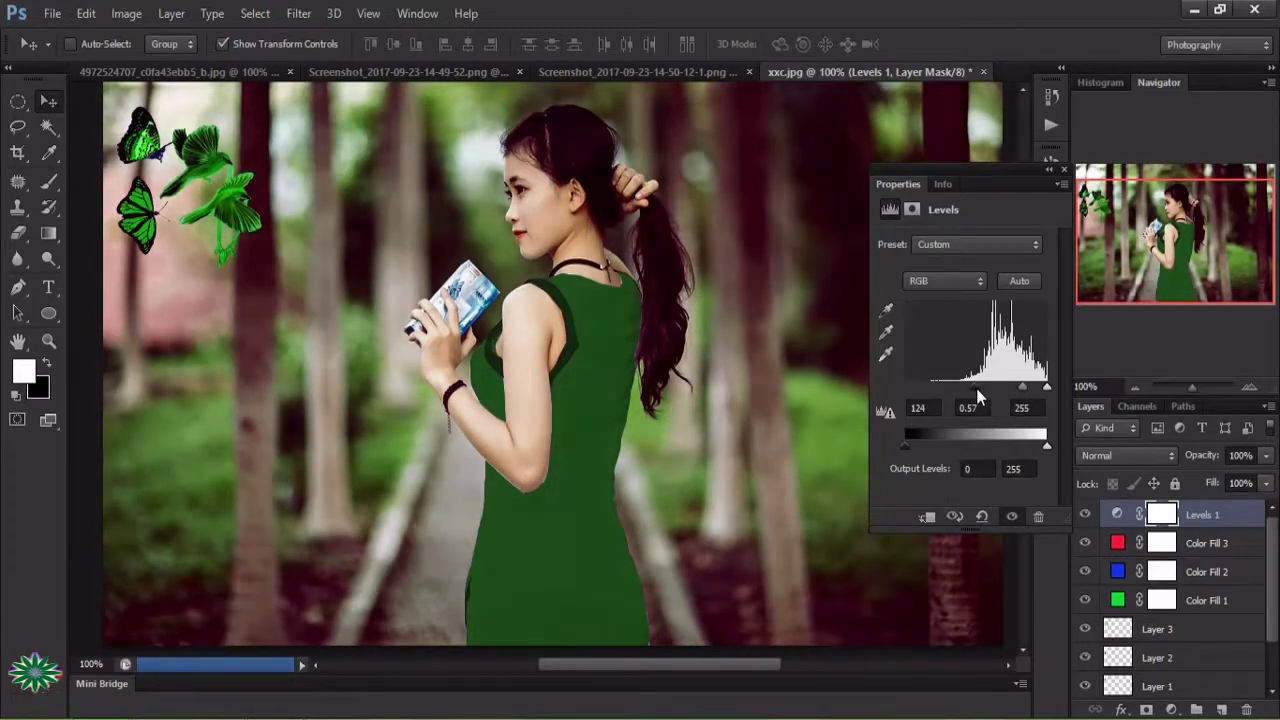
{"action": "left_click", "coordinate": [1063, 168]}
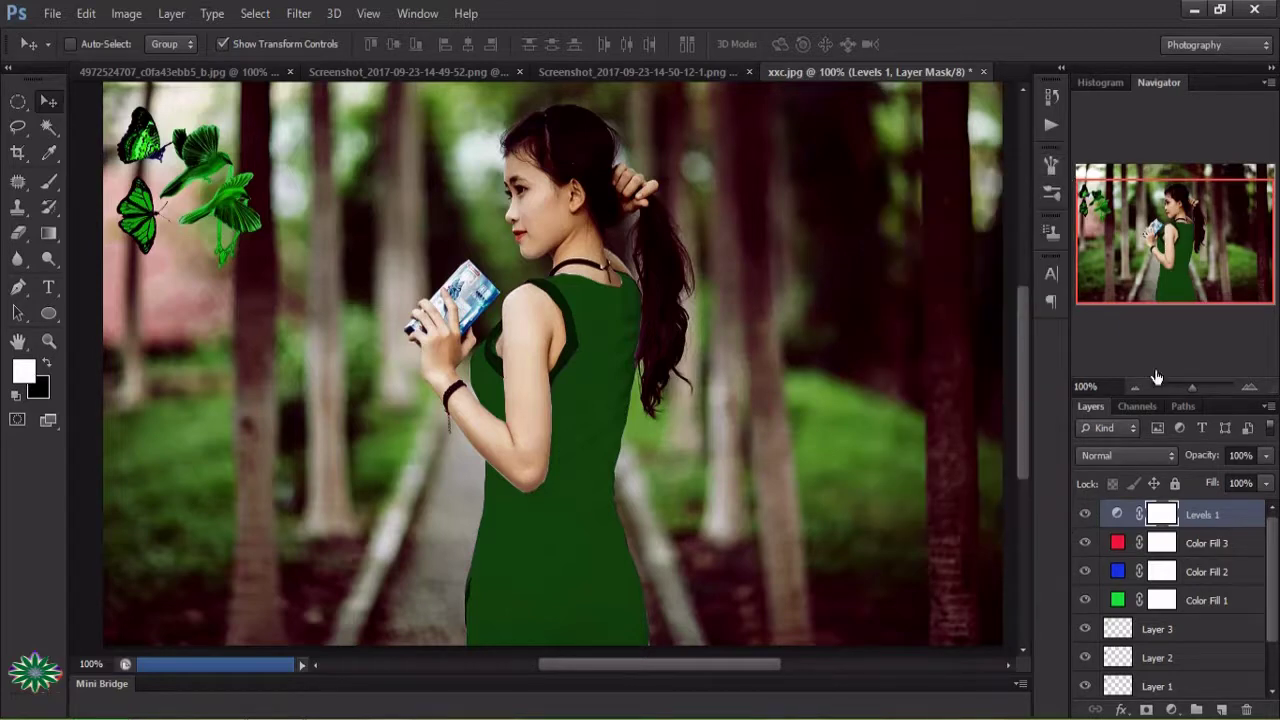
- Add a Curves adjustment layer with the black point moved to input 14
{"action": "left_click", "coordinate": [1173, 710]}
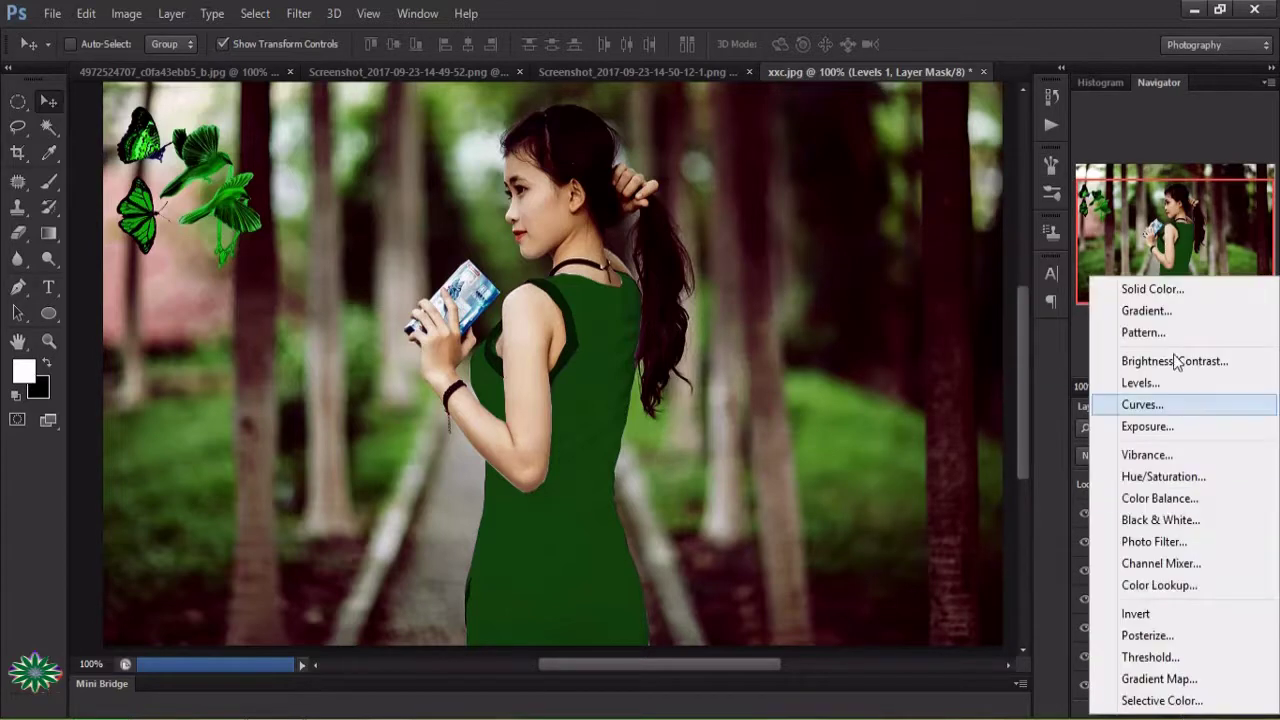
{"action": "left_click", "coordinate": [1172, 410]}
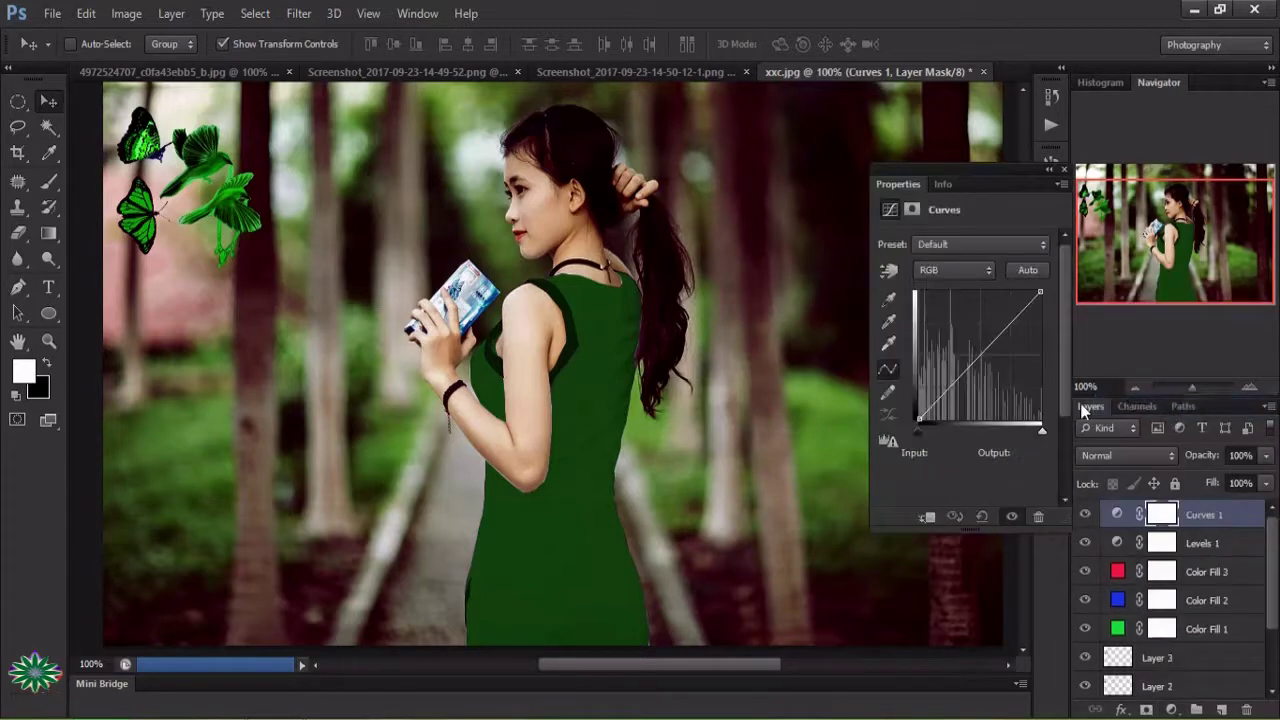
{"action": "left_click_drag", "start_coordinate": [920, 418], "coordinate": [927, 424]}
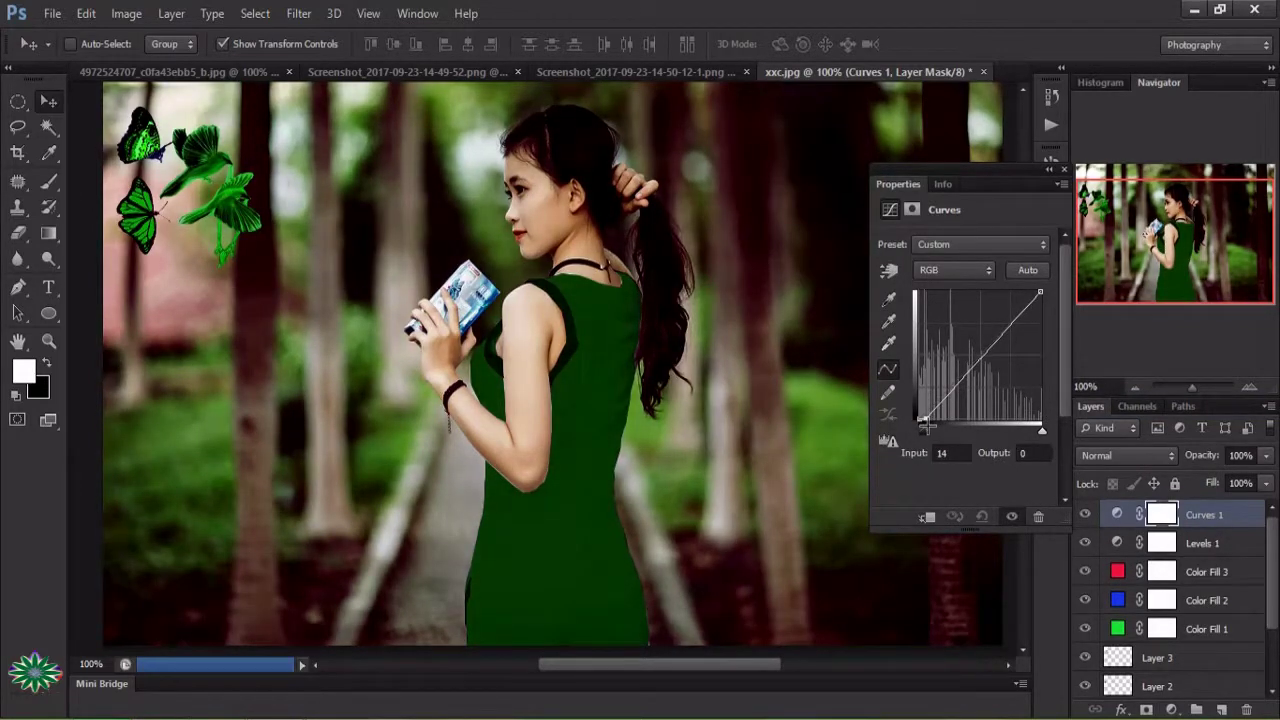
{"action": "left_click", "coordinate": [1063, 169]}
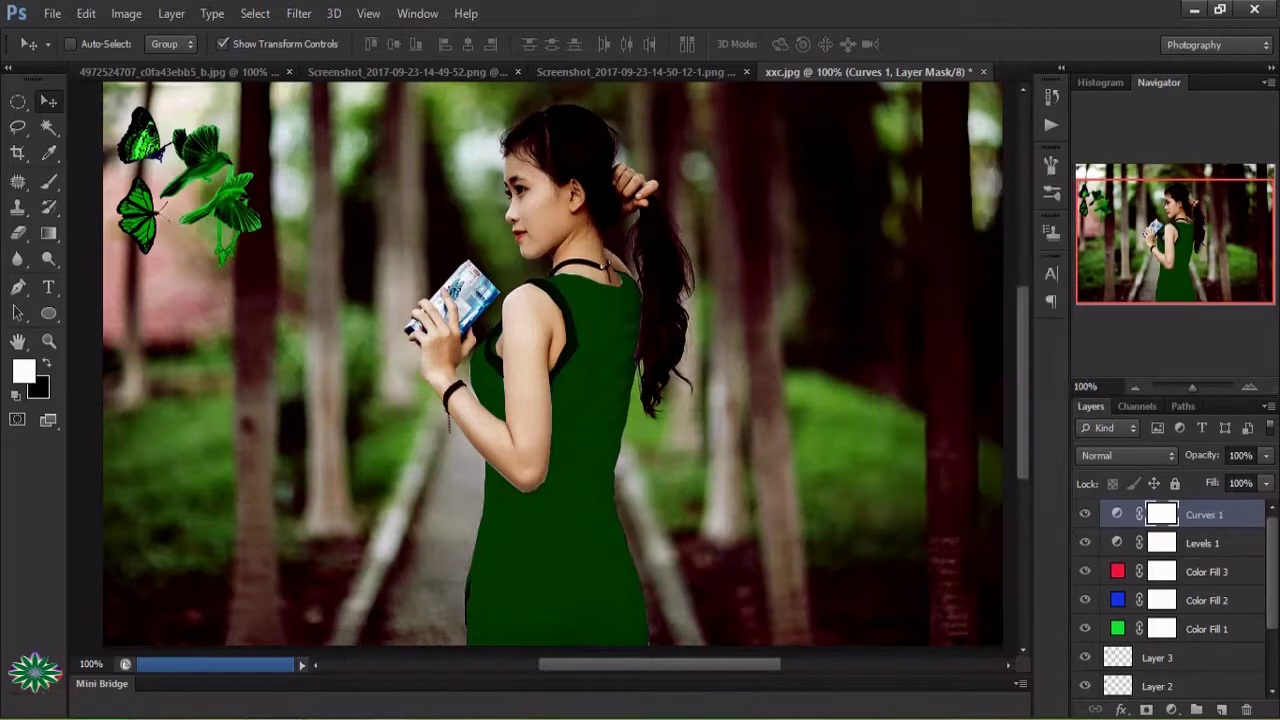
- Add a Hue/Saturation adjustment layer with Hue set to -3
{"action": "left_click", "coordinate": [1172, 709]}
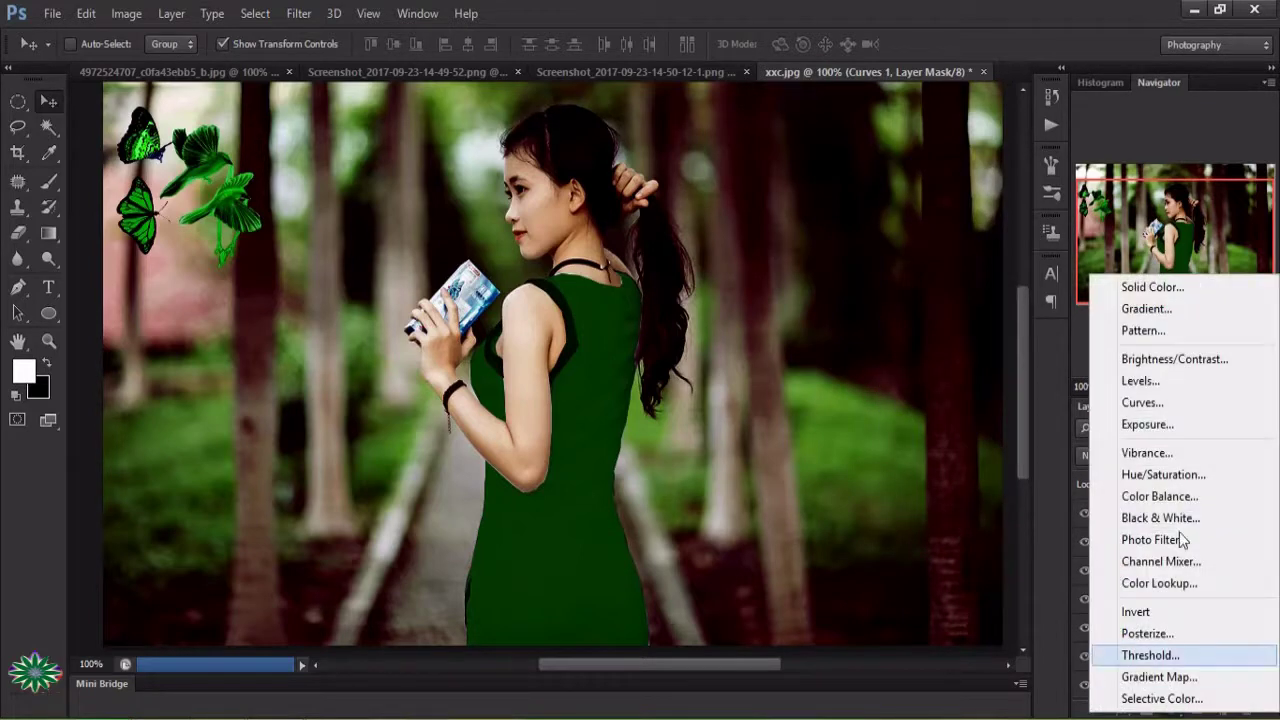
{"action": "left_click", "coordinate": [1178, 476]}
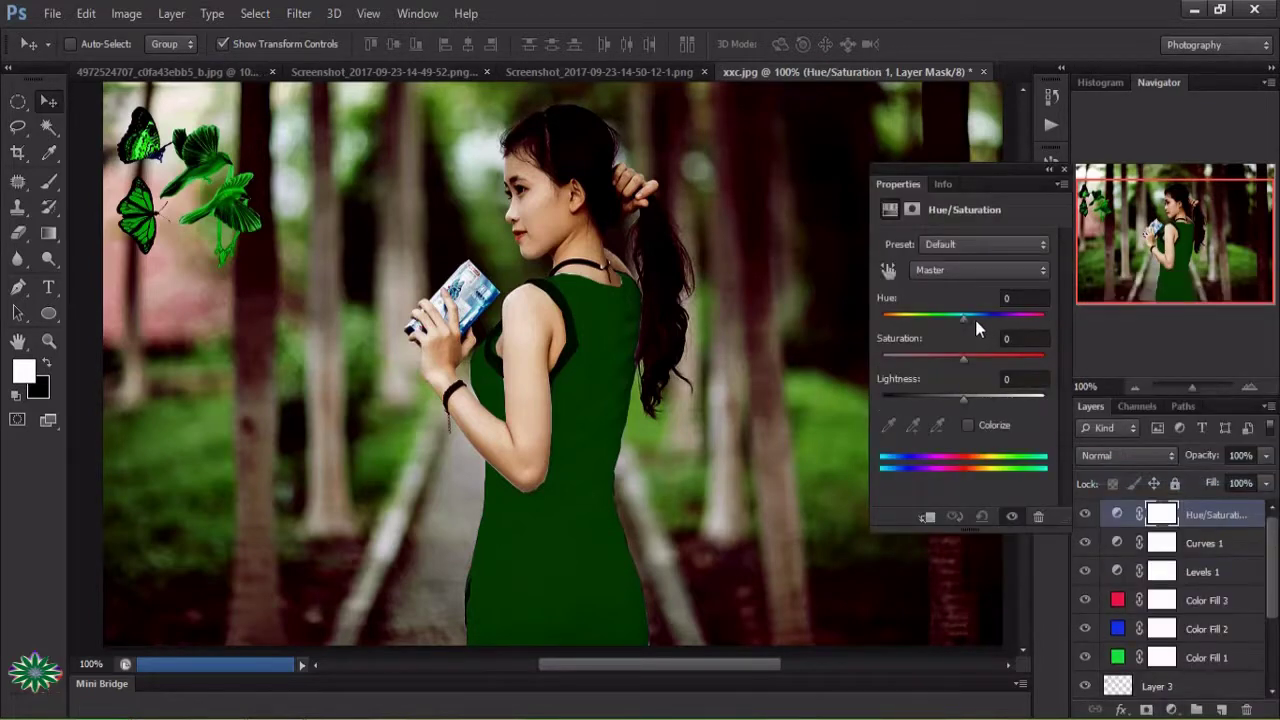
{"action": "left_click_drag", "start_coordinate": [960, 318], "coordinate": [962, 400]}
{"action": "left_click", "coordinate": [1063, 170]}
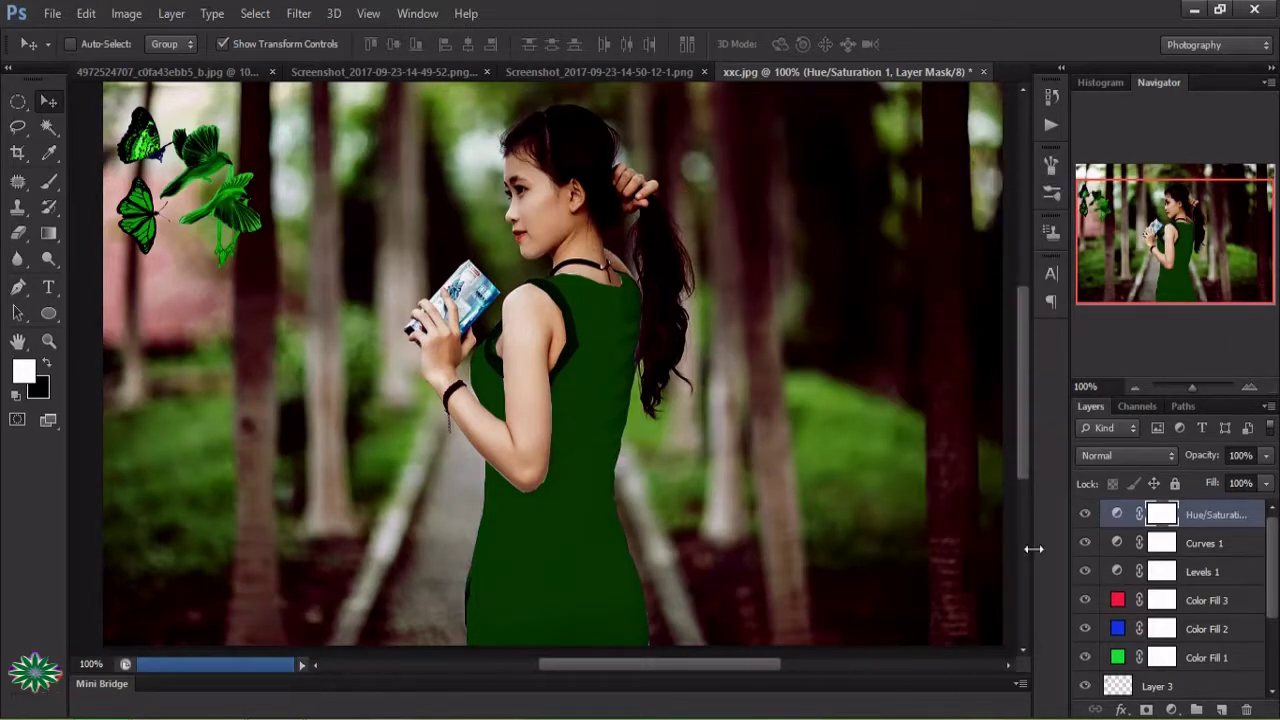
- Toggle Hue/Saturation, Curves and the three Color Fill layers off and on to compare
{"action": "left_click", "coordinate": [1085, 514]}
{"action": "left_click", "coordinate": [1085, 514]}
{"action": "left_click", "coordinate": [1085, 543]}
{"action": "left_click", "coordinate": [1085, 599]}
{"action": "left_click", "coordinate": [1086, 629]}
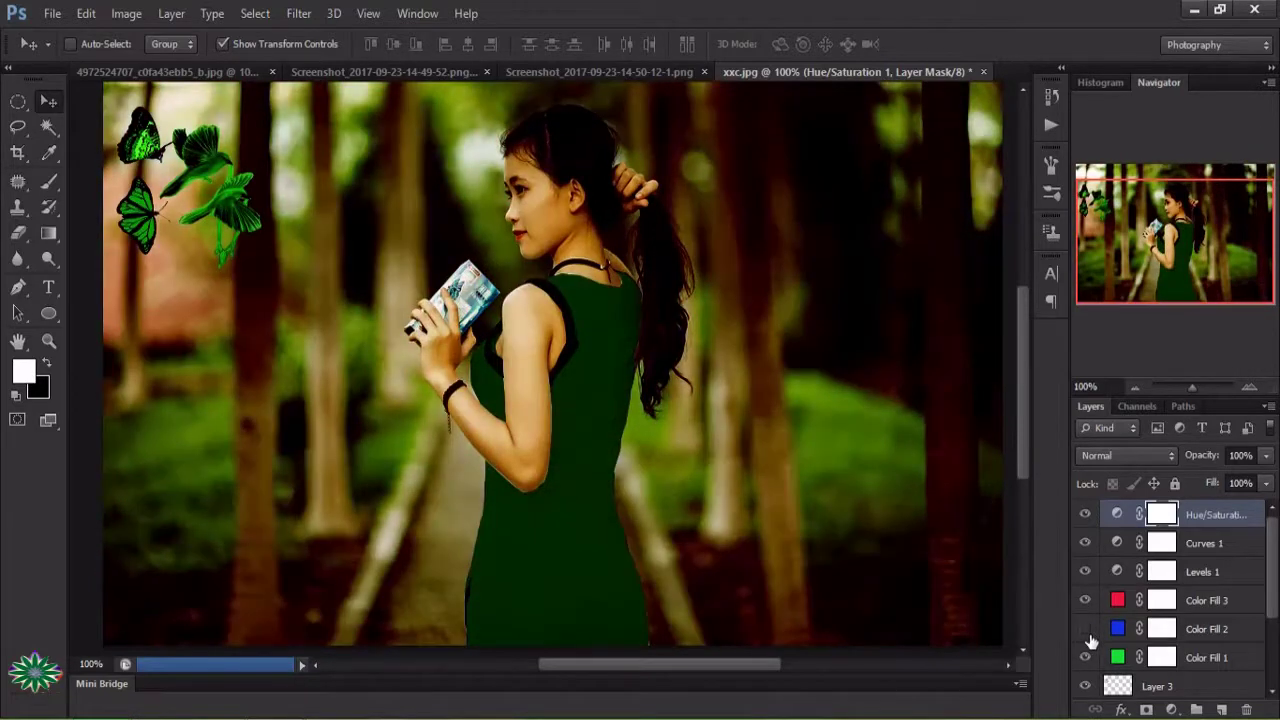
{"action": "left_click", "coordinate": [1087, 630]}
{"action": "left_click", "coordinate": [1087, 657]}
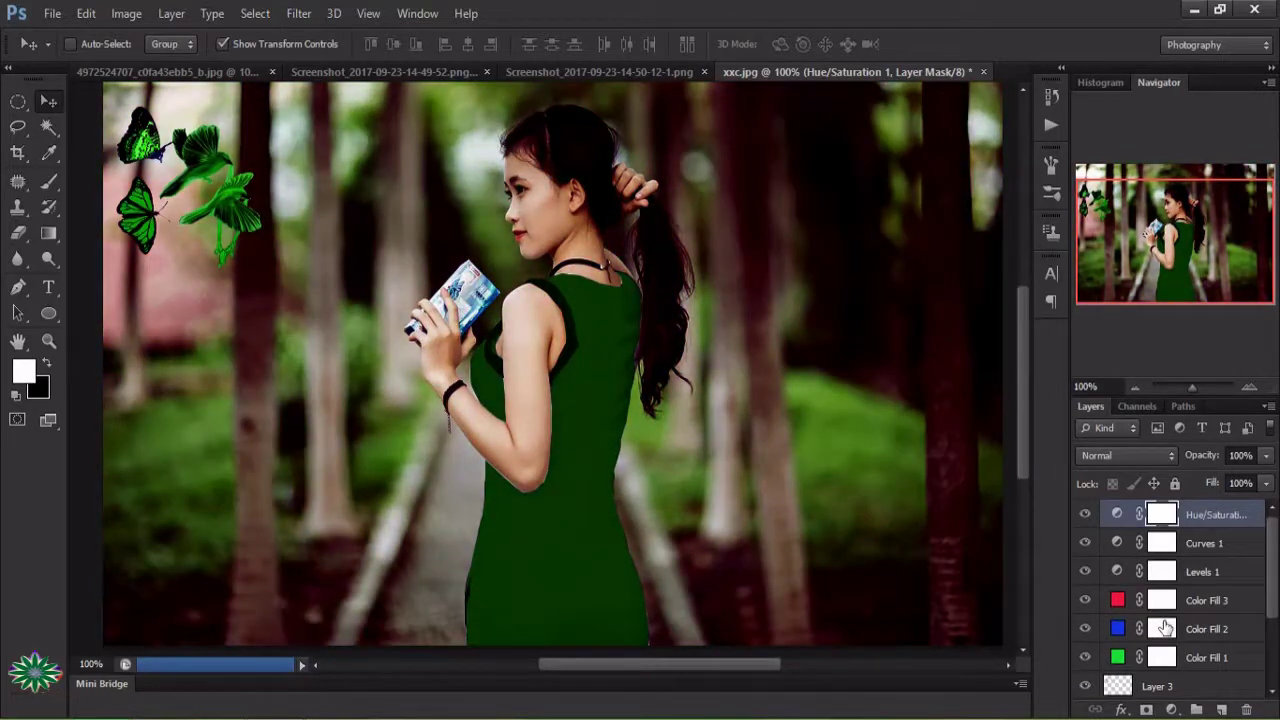
- Group Hue/Saturation, Curves, Levels and Color Fill 1–3 into Group 1
{"action": "left_click", "coordinate": [1207, 546], "text": "ctrl"}
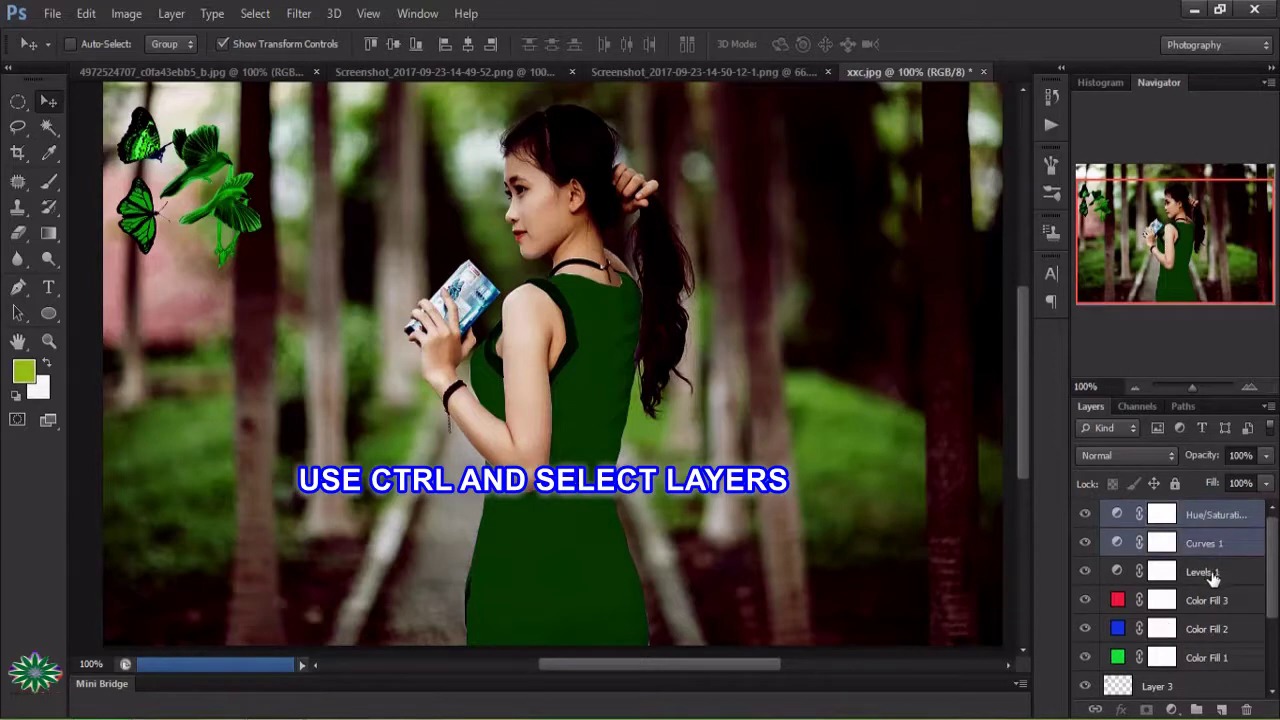
{"action": "left_click", "coordinate": [1212, 572], "text": "ctrl"}
{"action": "left_click", "coordinate": [1212, 600], "text": "ctrl"}
{"action": "left_click", "coordinate": [1212, 629], "text": "ctrl"}
{"action": "left_click", "coordinate": [1208, 657], "text": "ctrl"}
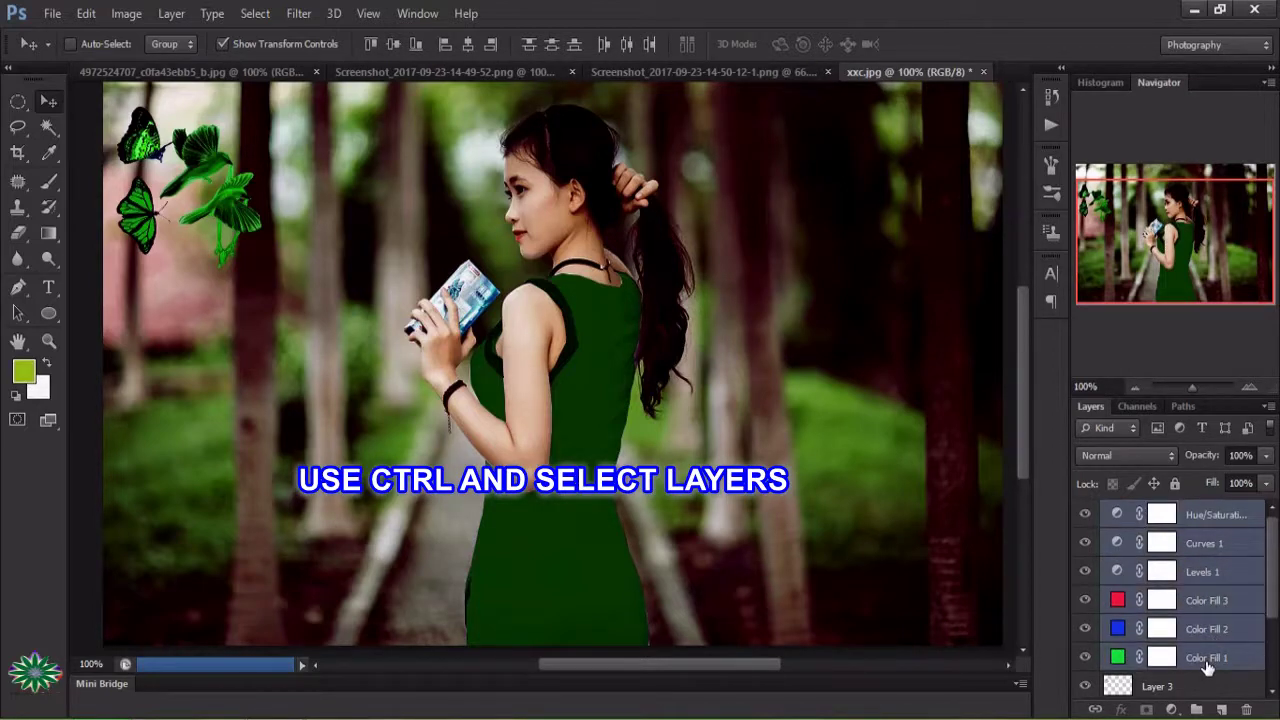
{"action": "left_click_drag", "start_coordinate": [1198, 620], "coordinate": [1197, 709]}
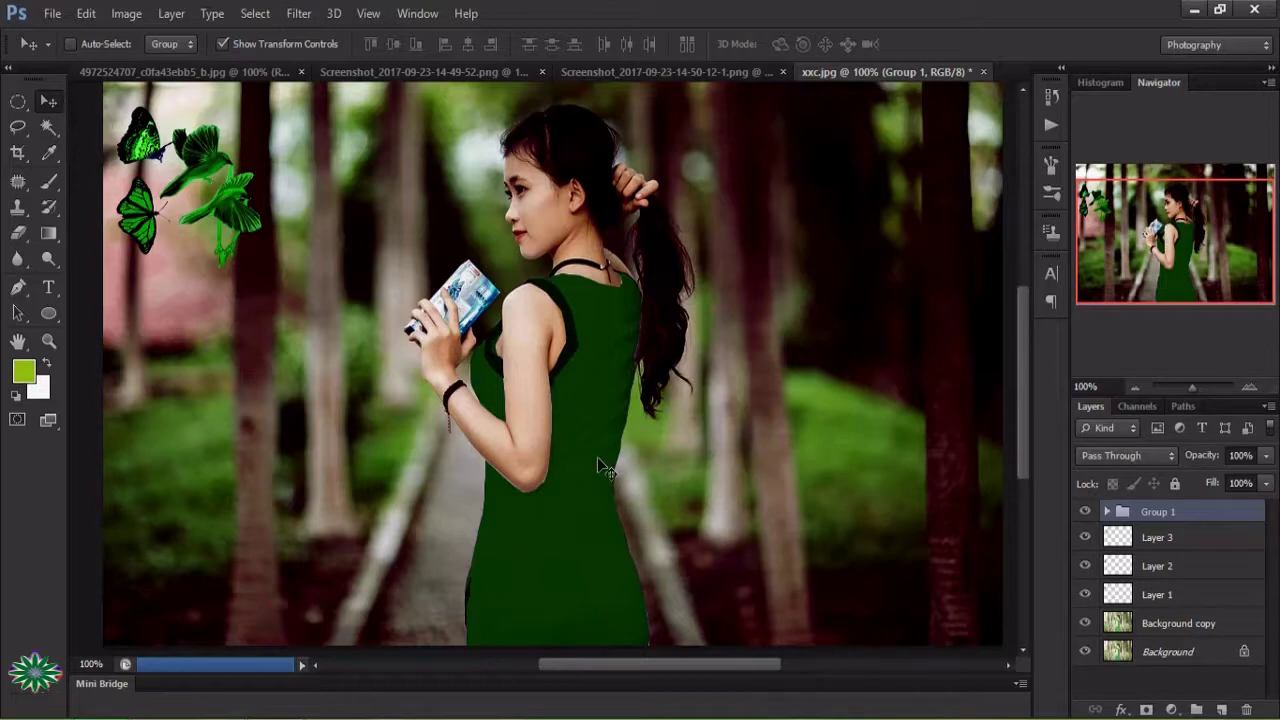
- Show the Info readout (F8) and Actions list (Alt+F9), then close both
{"action": "key", "text": "F8"}
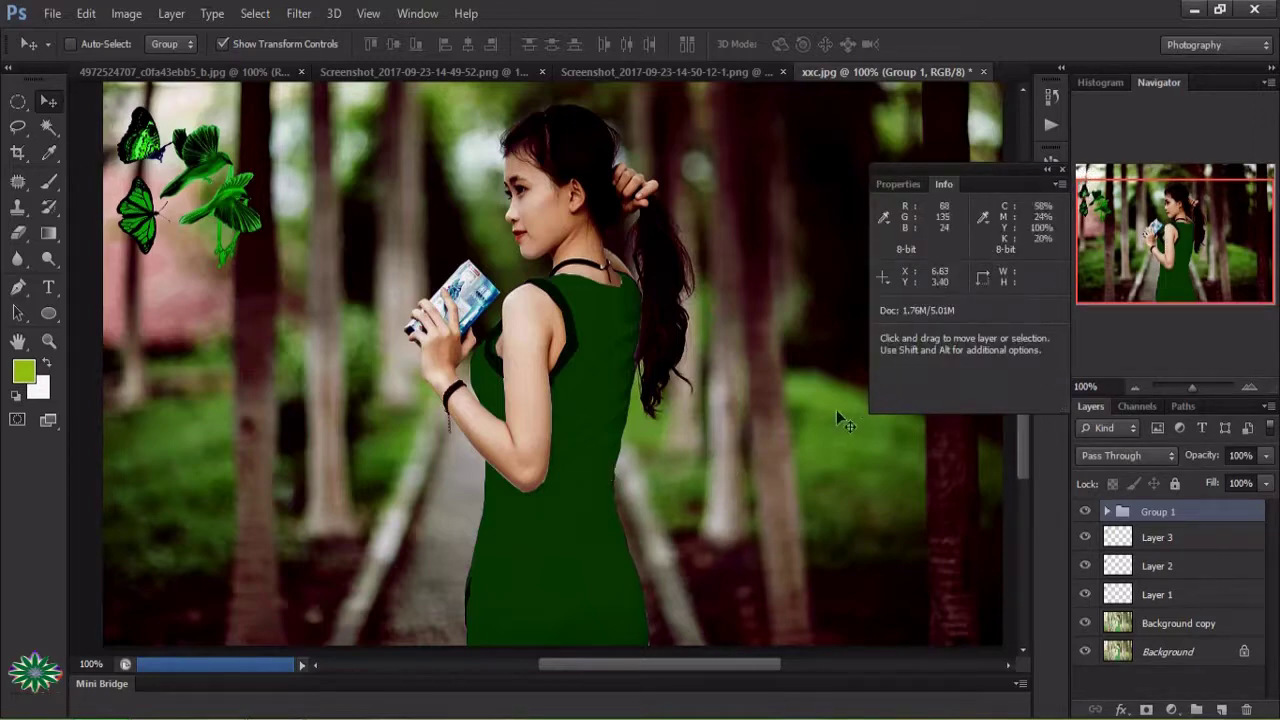
{"action": "left_click", "coordinate": [1062, 169]}
{"action": "key", "text": "F8"}
{"action": "key", "text": "alt+F9"}
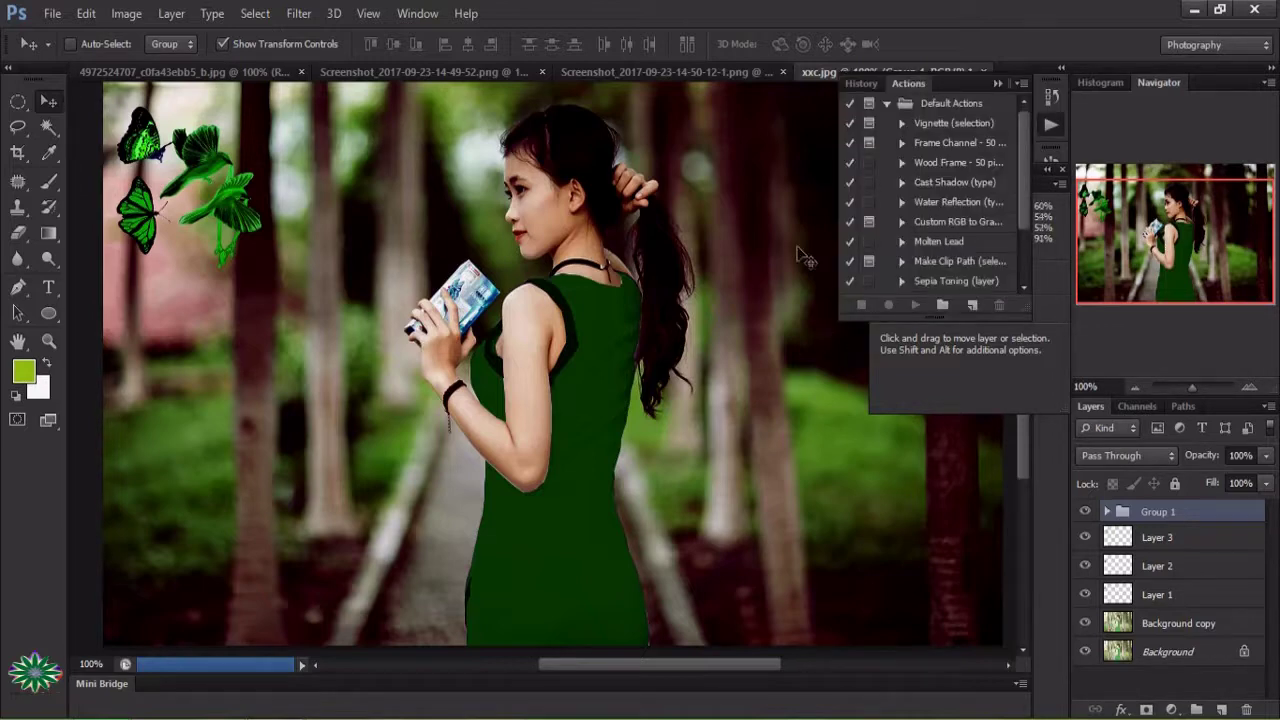
{"action": "left_click", "coordinate": [998, 84]}
{"action": "left_click", "coordinate": [1059, 172]}
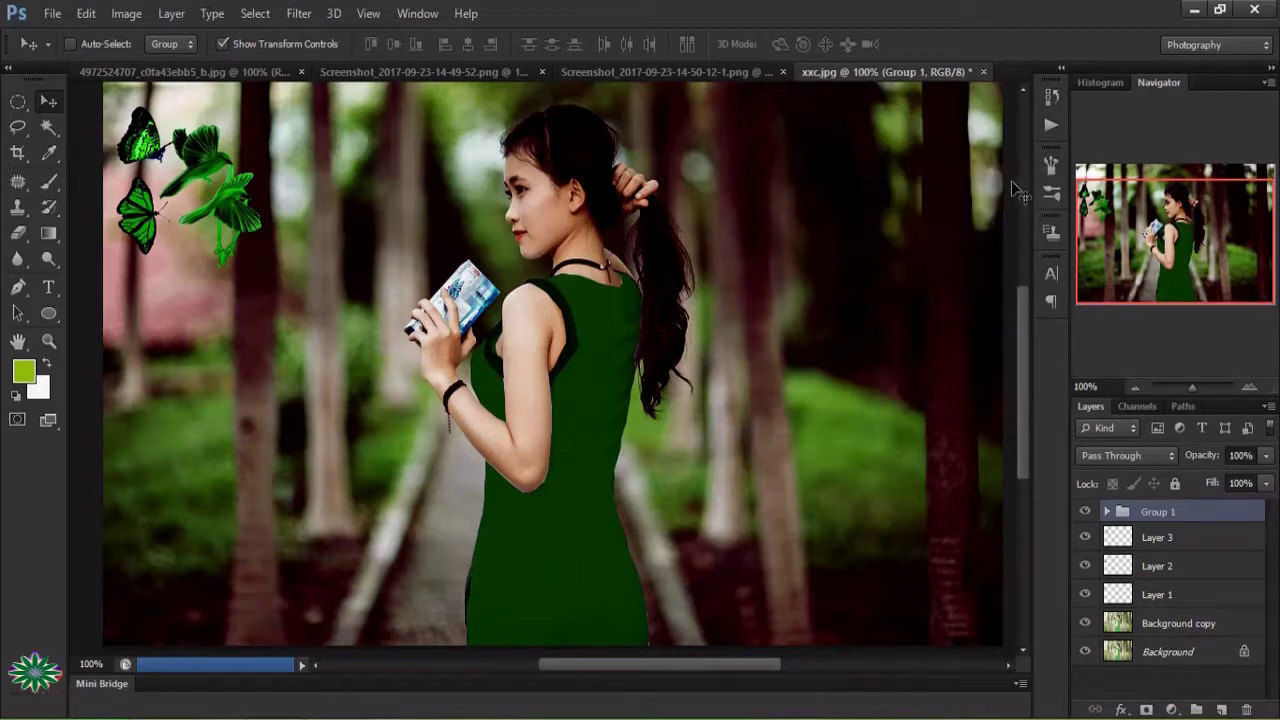